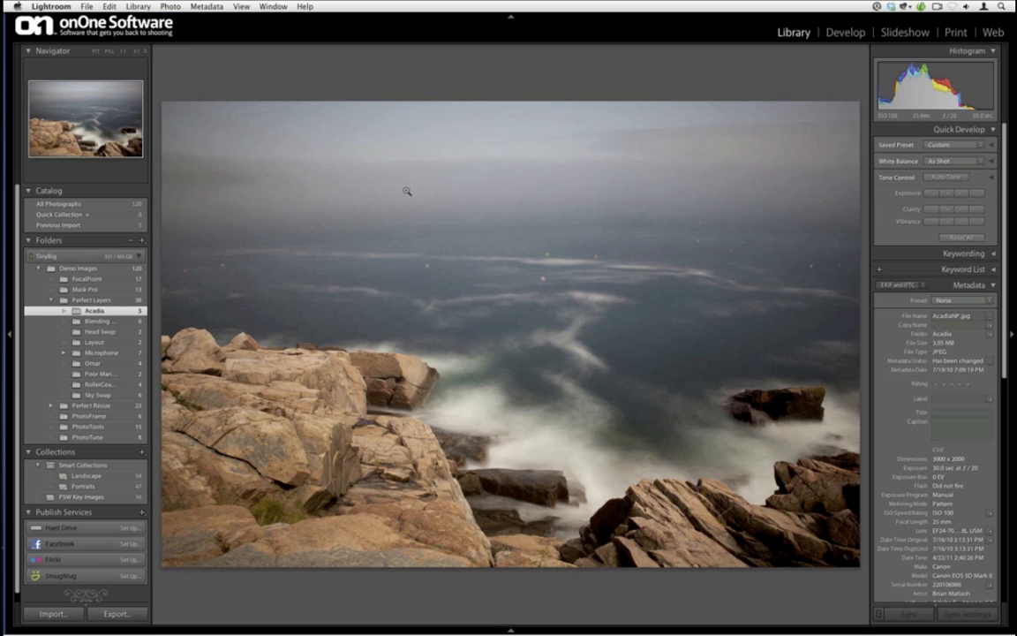
Step: Examine the texture images and the coastal AcadiaNP photo in the Acadia folder one by one at large size
{"action": "key", "text": "g"}
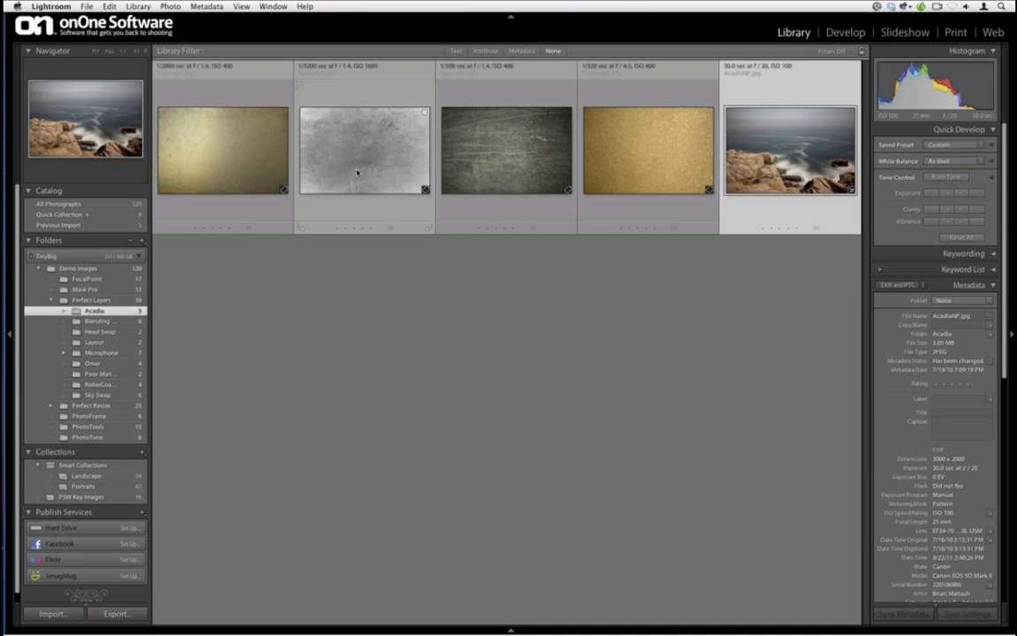
{"action": "left_click", "coordinate": [244, 168]}
{"action": "double_click", "coordinate": [243, 168]}
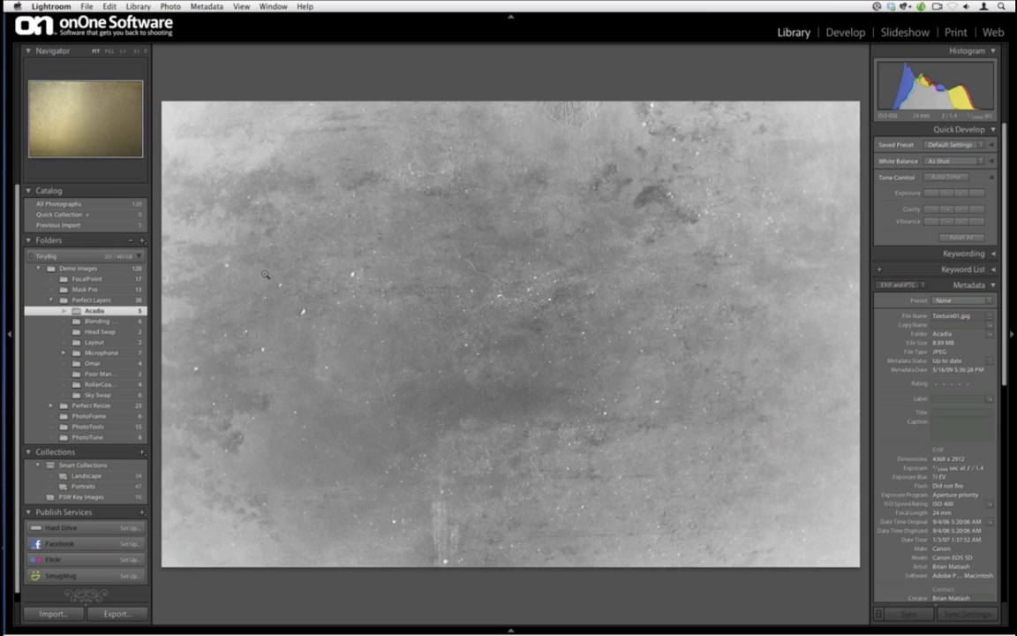
{"action": "key", "text": "Right"}
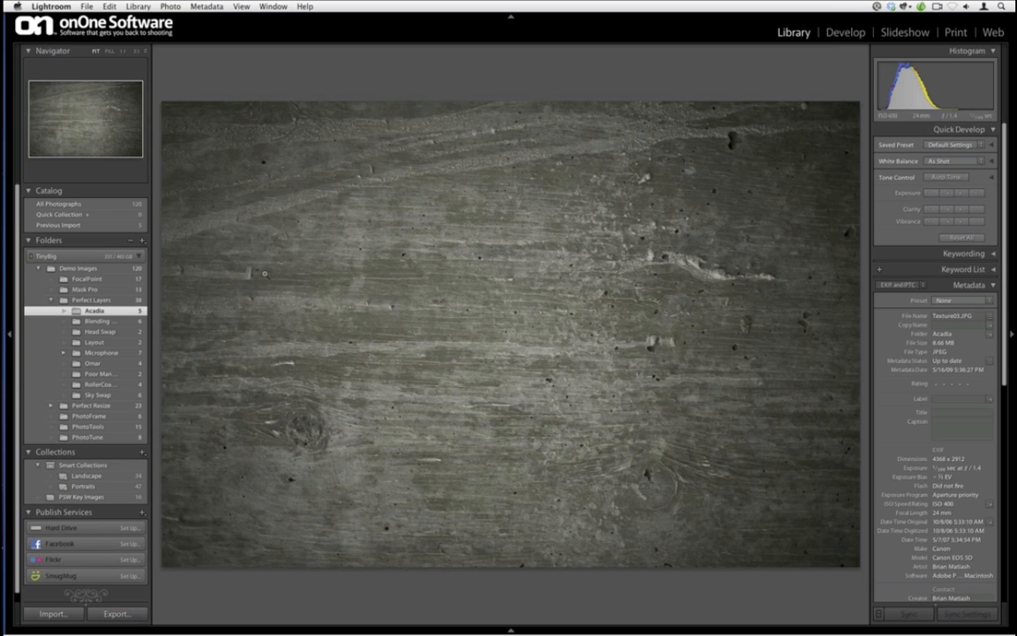
{"action": "key", "text": "Right"}
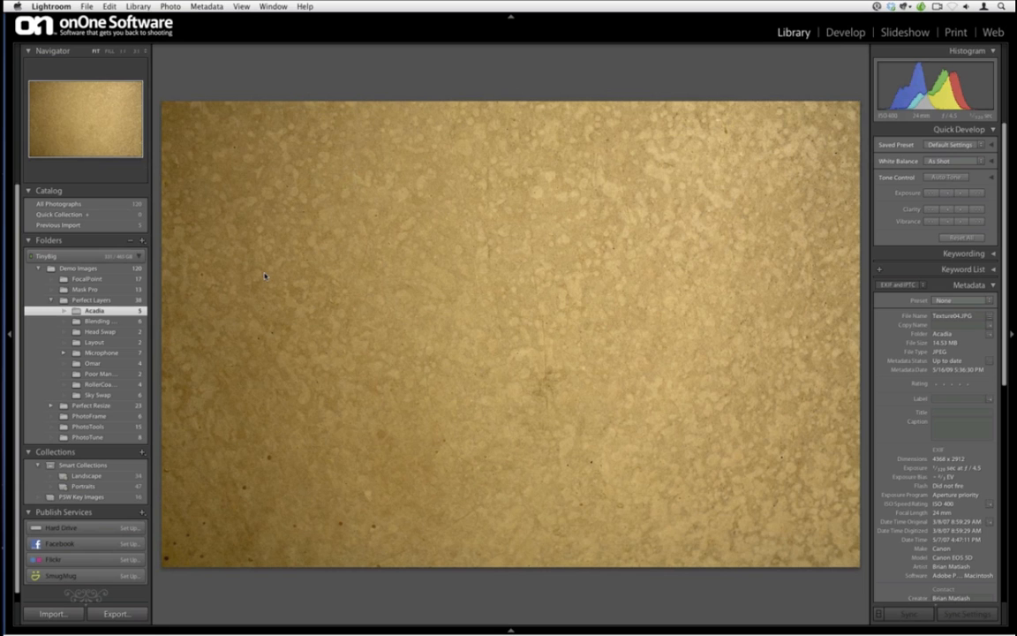
{"action": "key", "text": "g"}
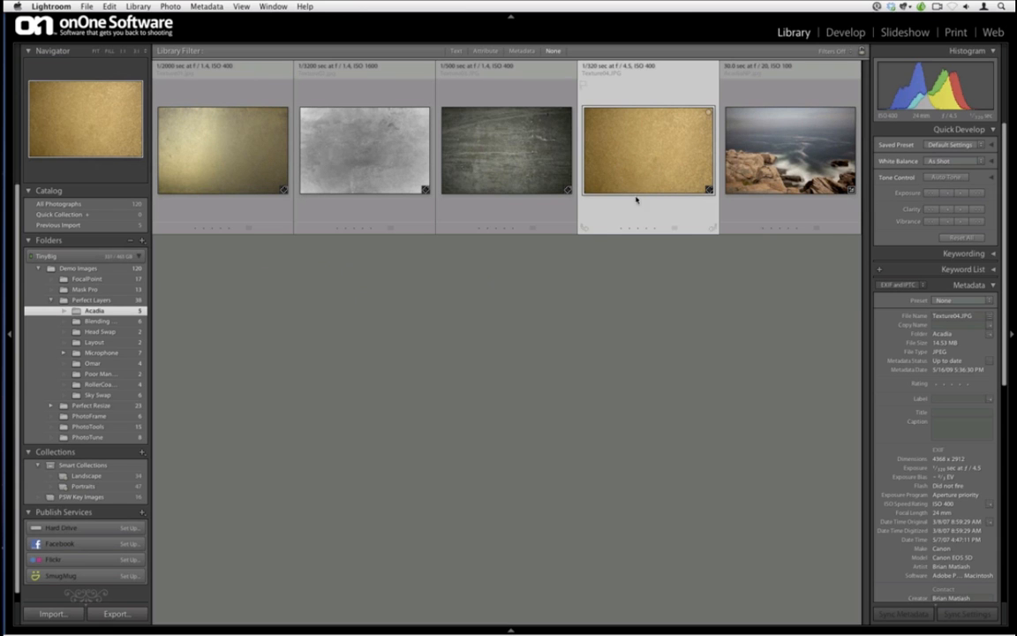
{"action": "left_click", "coordinate": [743, 153]}
{"action": "key", "text": "e"}
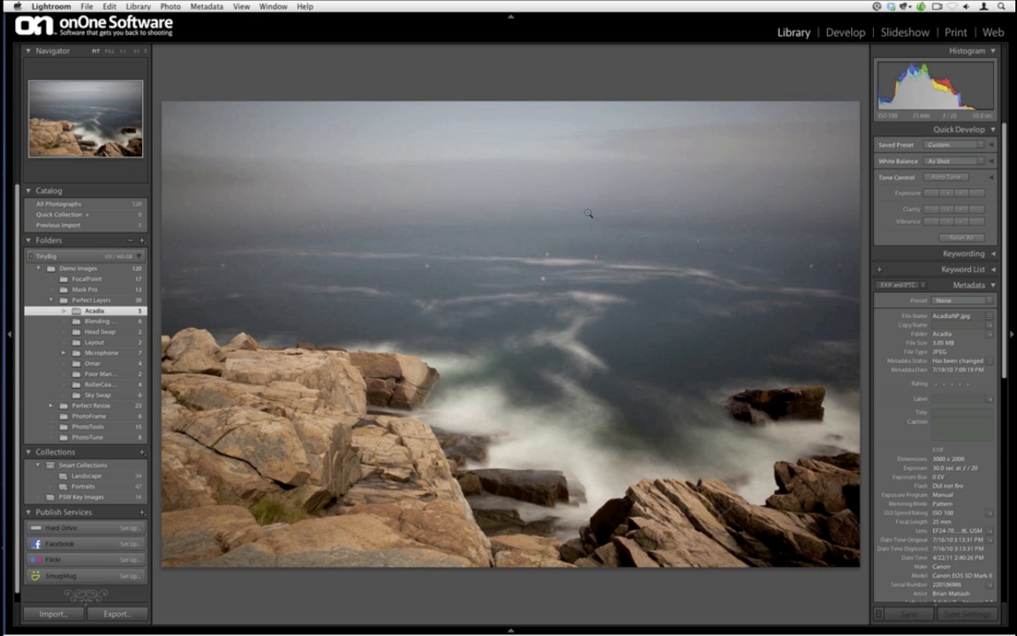
{"action": "key", "text": "g"}
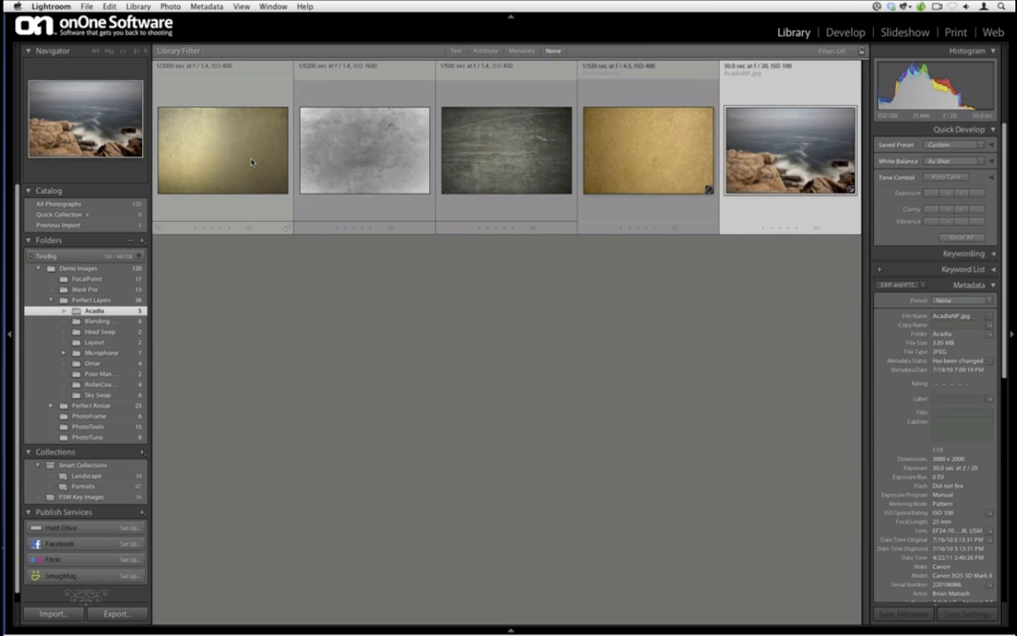
Step: Select Texture01.jpg together with AcadiaNP.jpg and send both to the Perfect Layers plug-in
{"action": "double_click", "coordinate": [251, 162]}
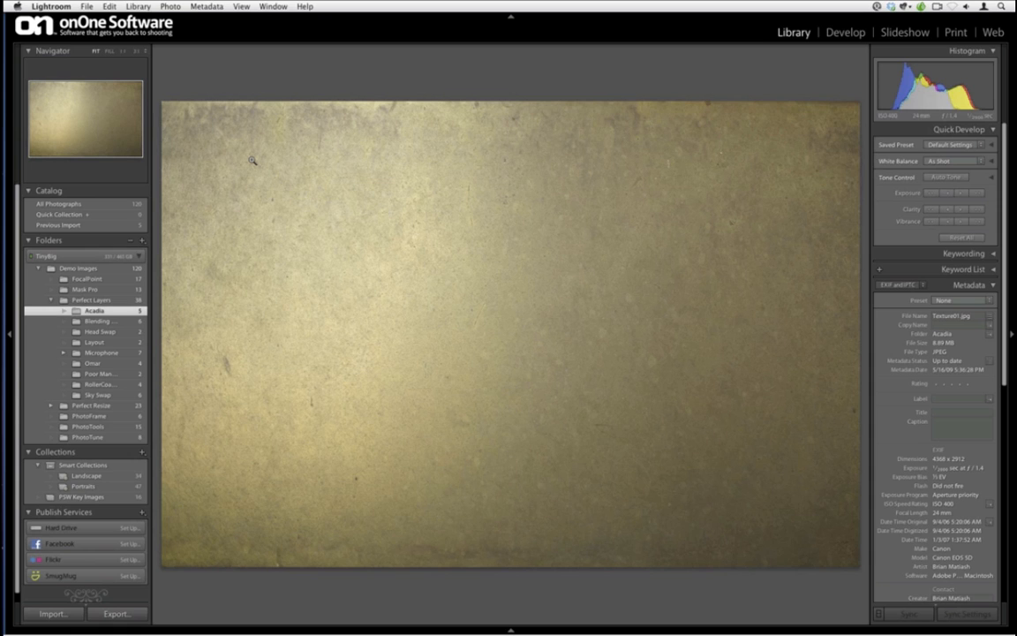
{"action": "key", "text": "g"}
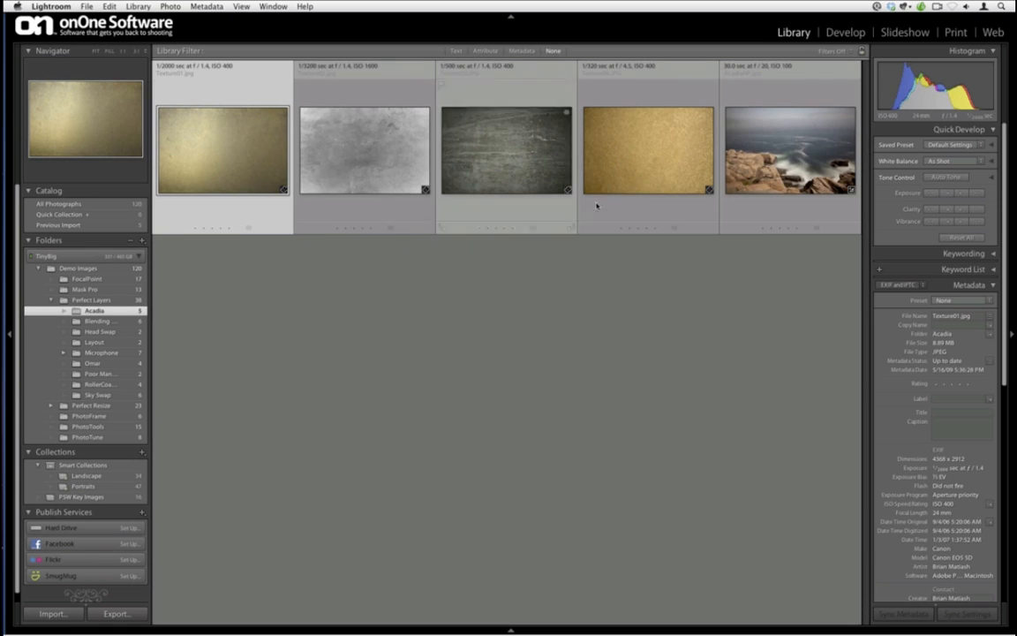
{"action": "left_click", "coordinate": [802, 163], "text": "super"}
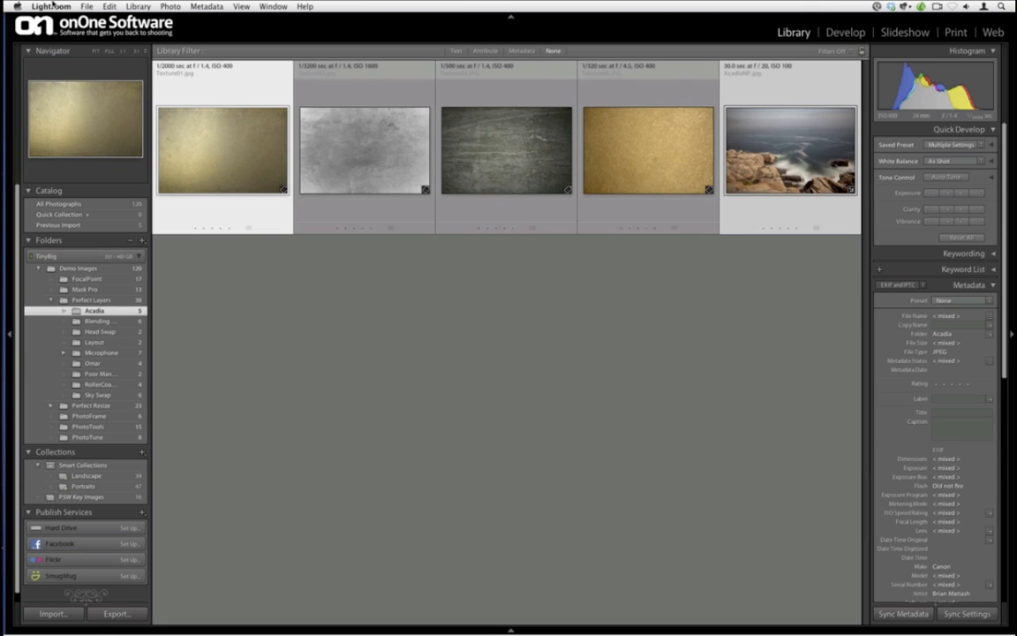
{"action": "left_click", "coordinate": [87, 6]}
{"action": "mouse_move", "coordinate": [225, 180]}
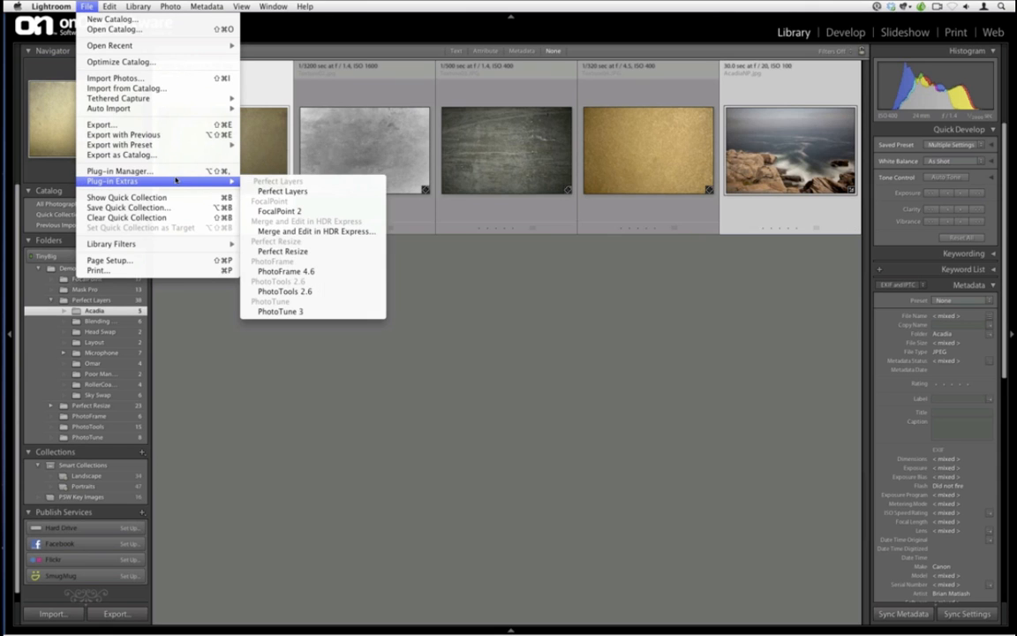
{"action": "left_click", "coordinate": [254, 191]}
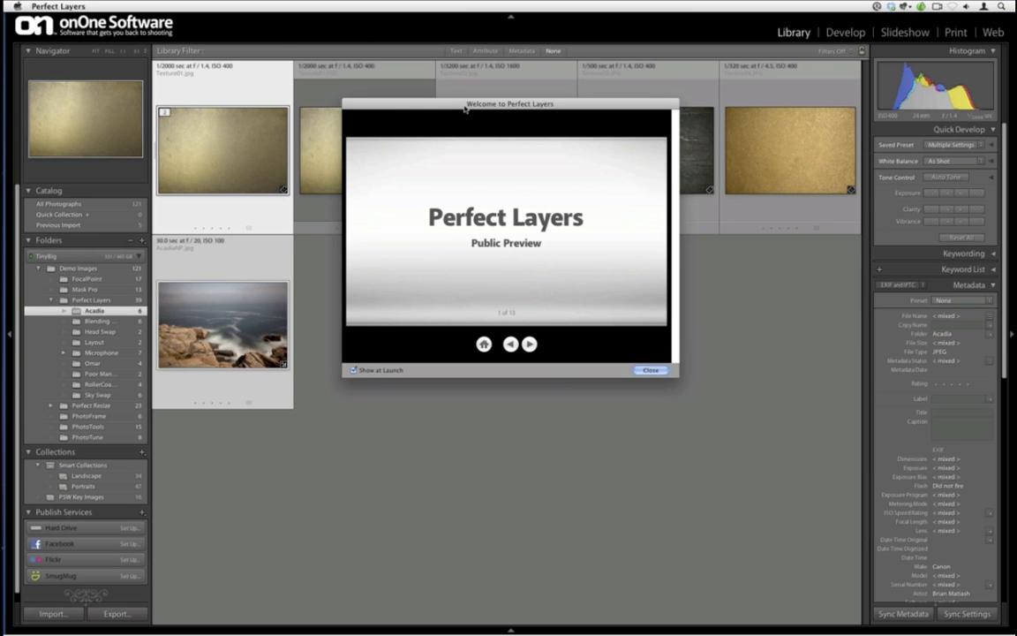
Step: Page through the first Perfect Layers welcome slides and close the welcome window
{"action": "left_click_drag", "start_coordinate": [466, 108], "coordinate": [462, 115]}
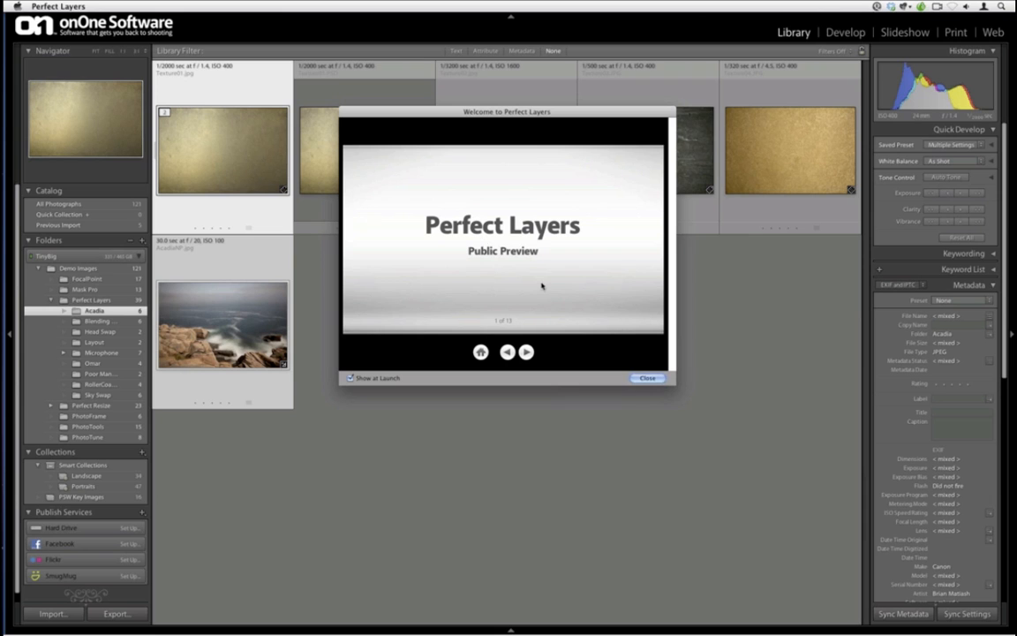
{"action": "left_click", "coordinate": [526, 353]}
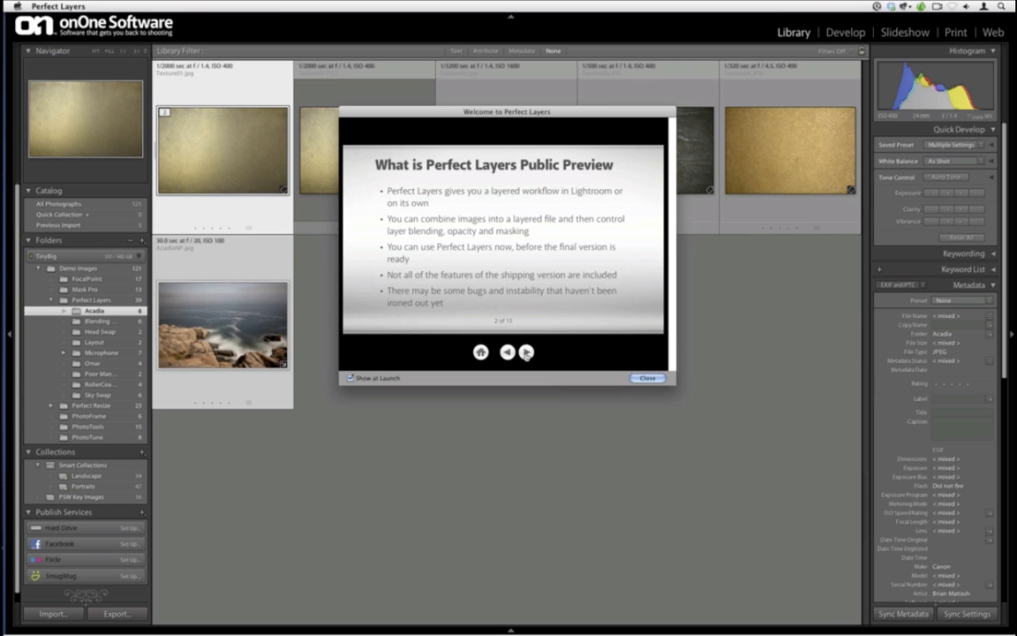
{"action": "left_click", "coordinate": [526, 352]}
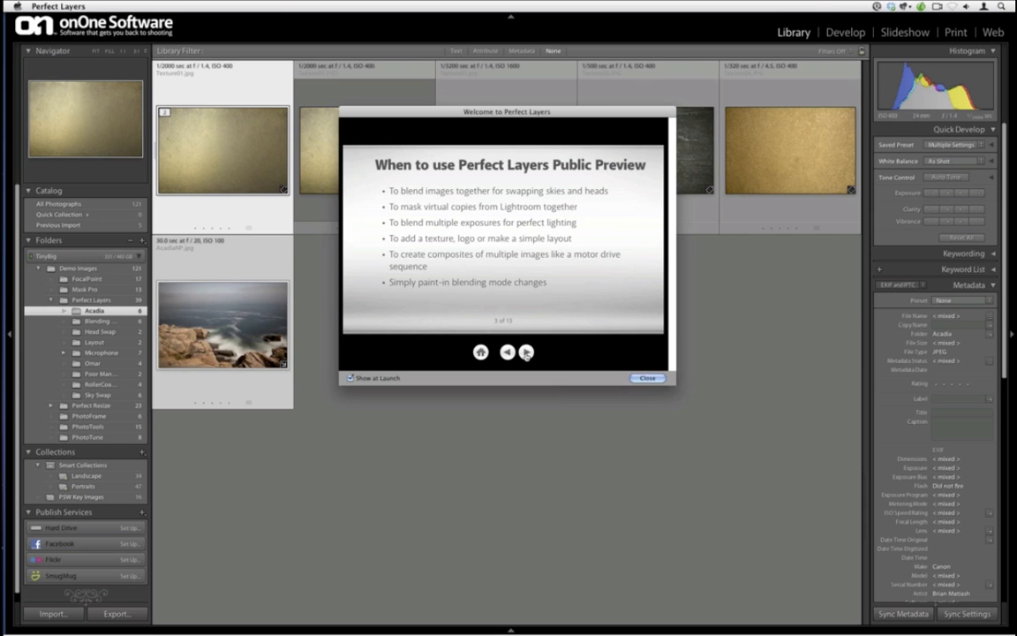
{"action": "left_click", "coordinate": [526, 352]}
{"action": "left_click", "coordinate": [508, 353]}
{"action": "left_click", "coordinate": [647, 378]}
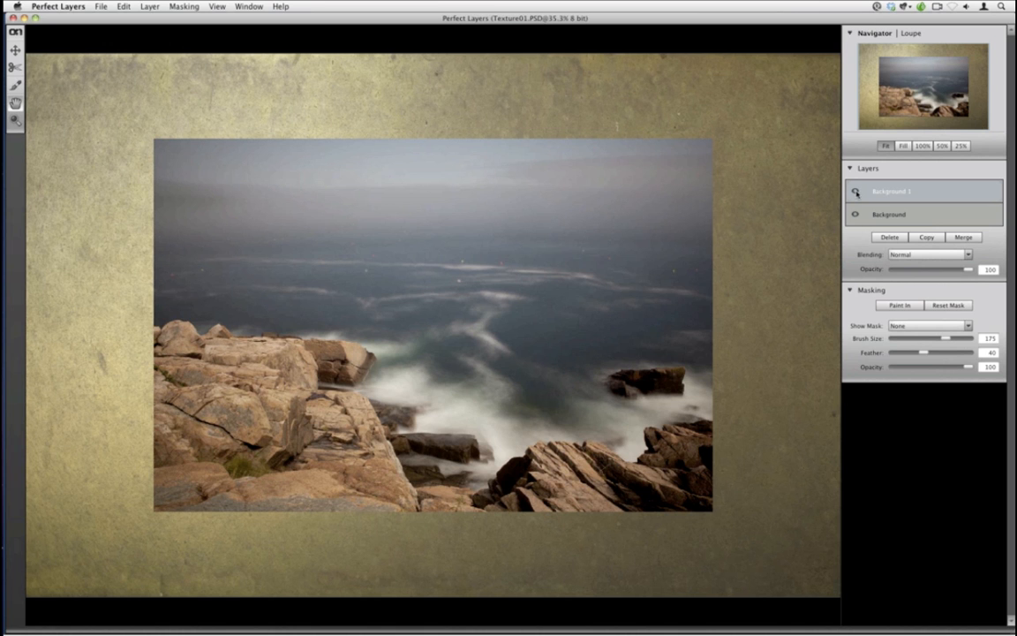
Step: Check the upper layer by hiding and showing it, and rename it Acadia
{"action": "left_click", "coordinate": [856, 191]}
{"action": "left_click", "coordinate": [856, 192]}
{"action": "double_click", "coordinate": [890, 194]}
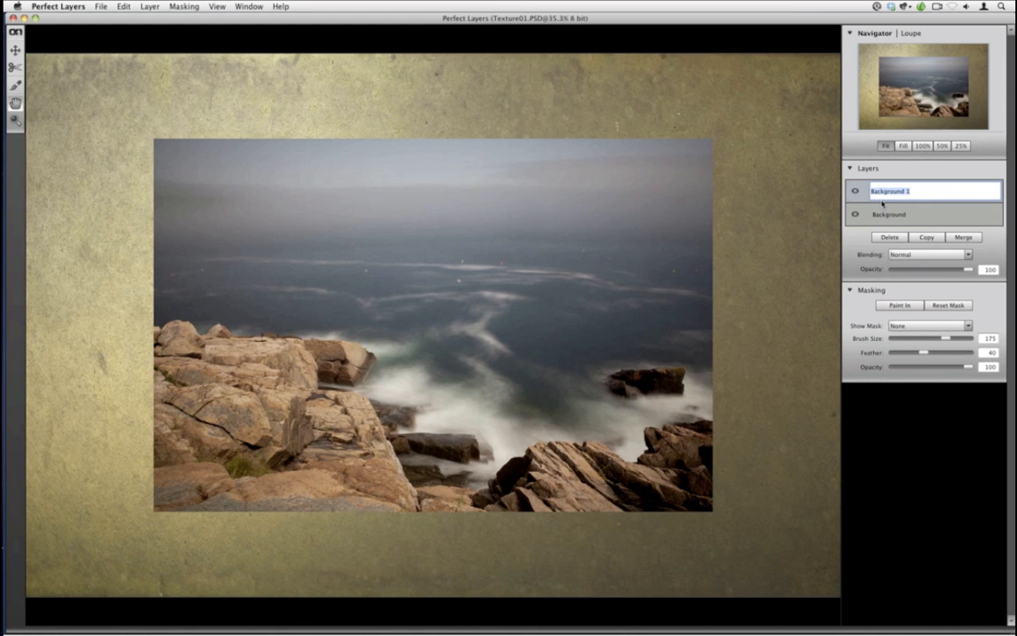
{"action": "type", "text": "Acadia"}
{"action": "key", "text": "Return"}
Step: Rename the Background layer to Texture, hiding the Acadia layer while doing so and showing it again
{"action": "left_click", "coordinate": [855, 191]}
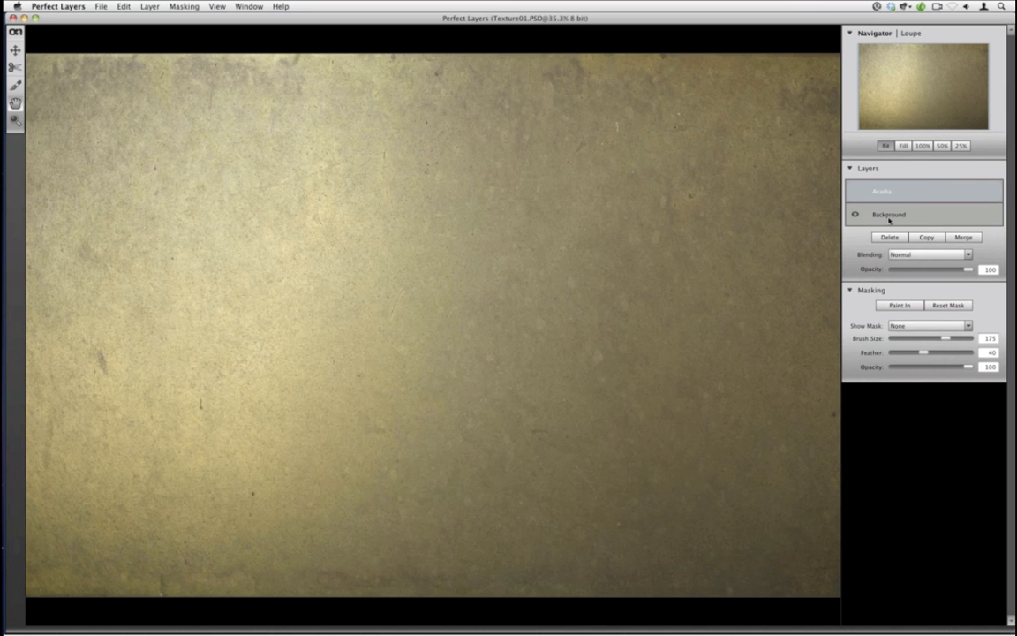
{"action": "double_click", "coordinate": [890, 215]}
{"action": "type", "text": "Textu"}
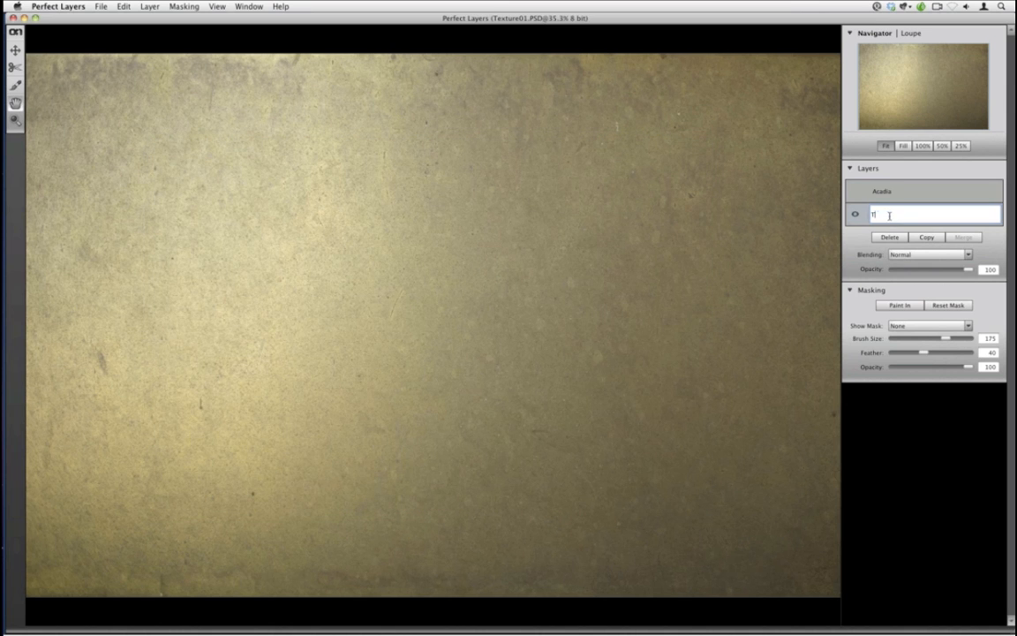
{"action": "type", "text": "re"}
{"action": "left_click", "coordinate": [855, 192]}
Step: Reduce the Acadia layer's opacity to 73
{"action": "left_click_drag", "start_coordinate": [881, 215], "coordinate": [880, 188]}
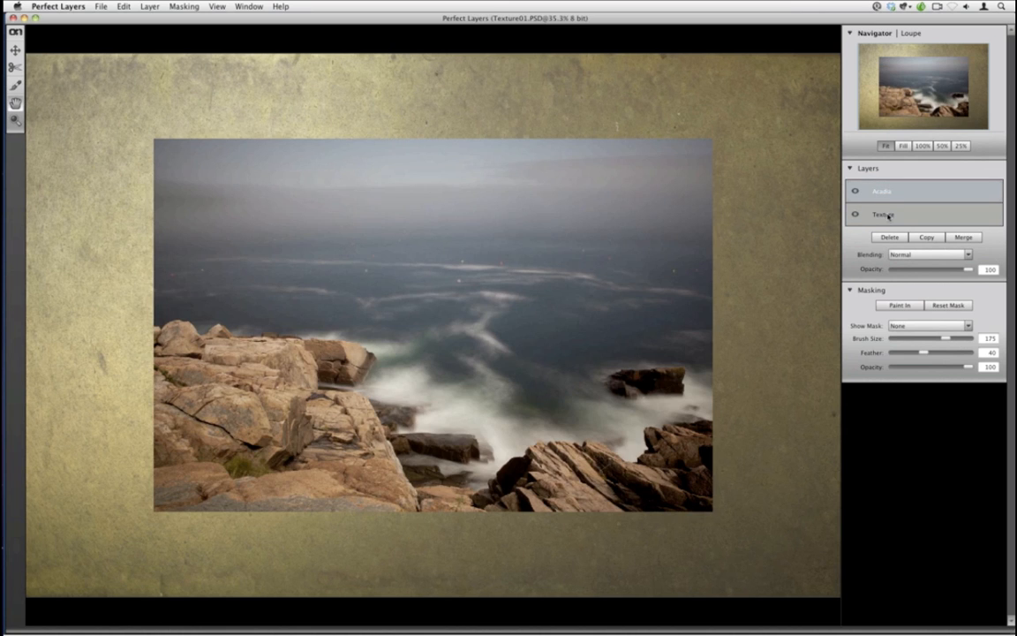
{"action": "left_click", "coordinate": [882, 212]}
{"action": "left_click", "coordinate": [909, 192]}
{"action": "left_click_drag", "start_coordinate": [968, 270], "coordinate": [948, 271]}
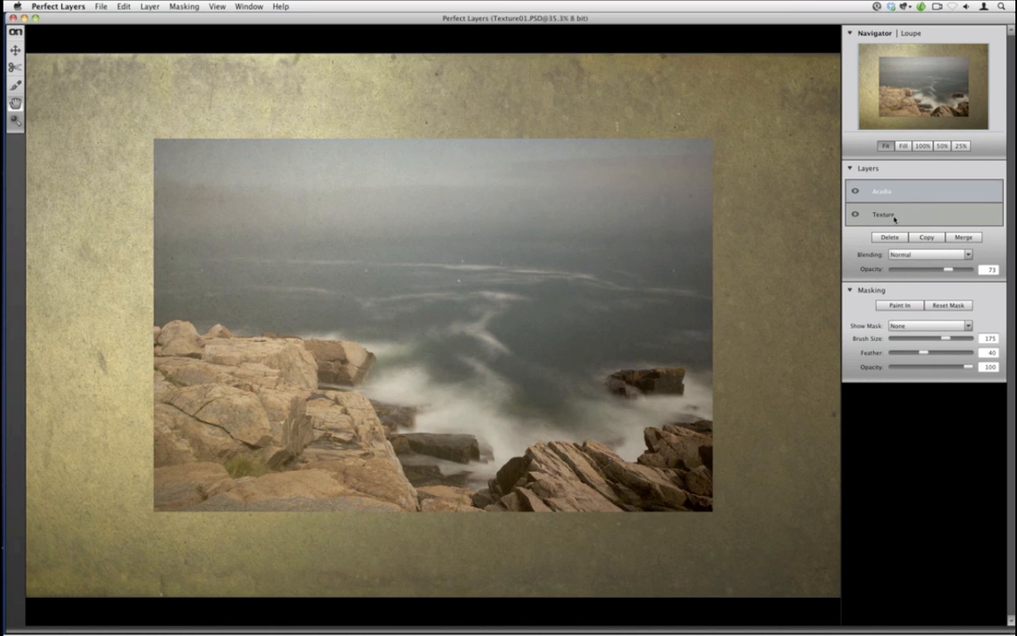
Step: Shrink the Texture layer to the photo's upper-left corner with the Move tool and enlarge it back to cover the canvas
{"action": "left_click", "coordinate": [893, 217]}
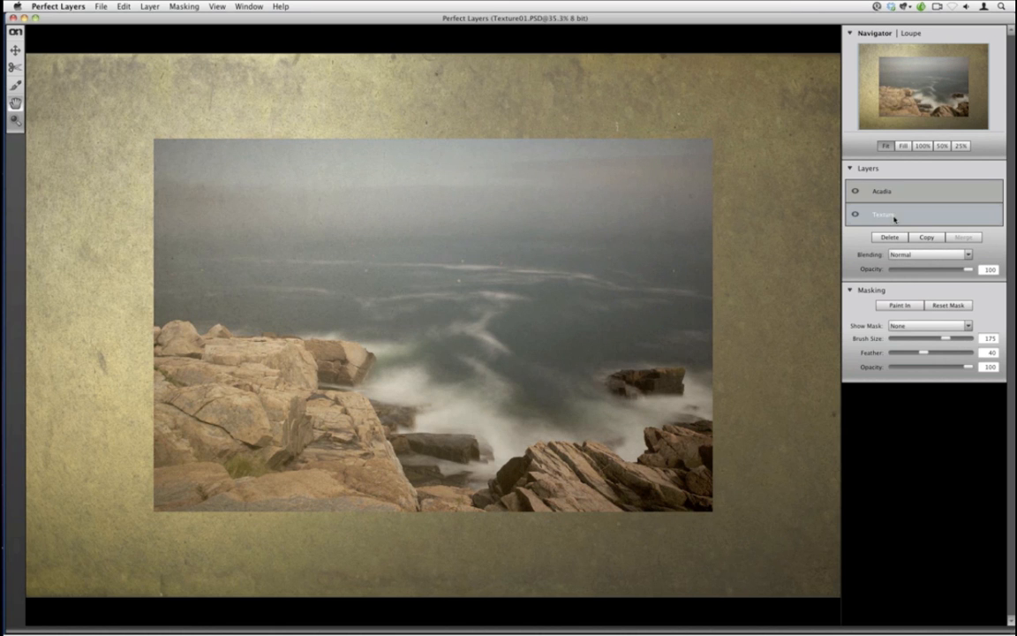
{"action": "left_click", "coordinate": [15, 51]}
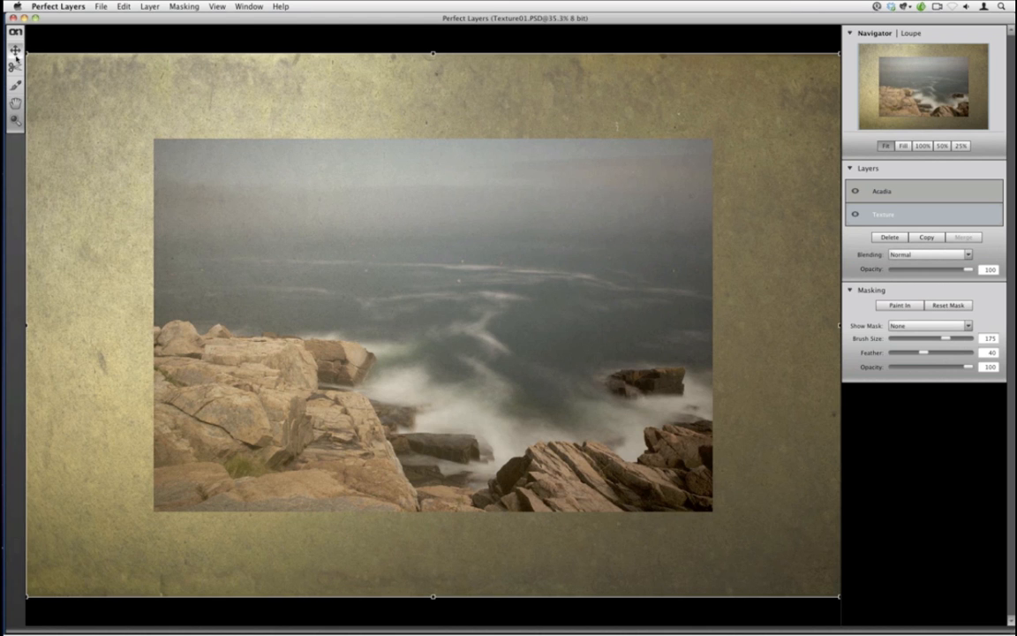
{"action": "key", "text": "super+minus"}
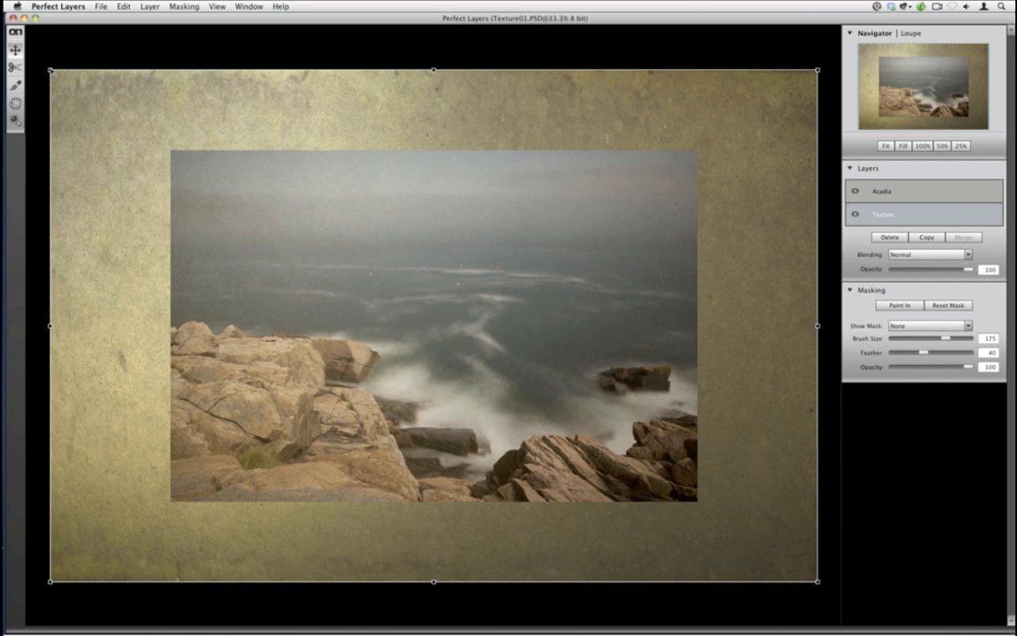
{"action": "left_click_drag", "start_coordinate": [50, 70], "coordinate": [171, 152]}
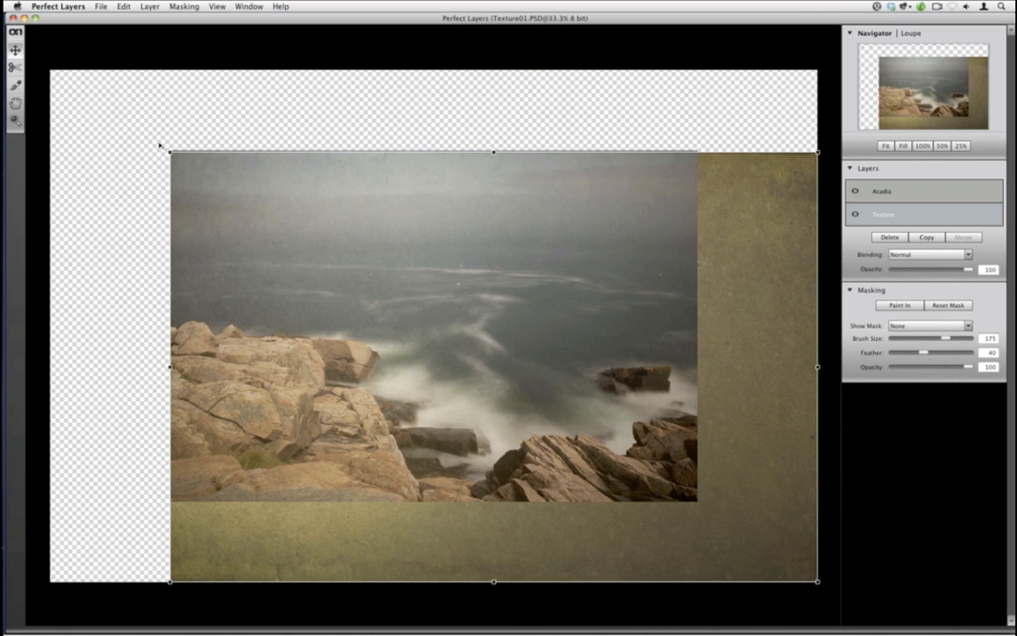
{"action": "left_click_drag", "start_coordinate": [160, 146], "coordinate": [45, 65]}
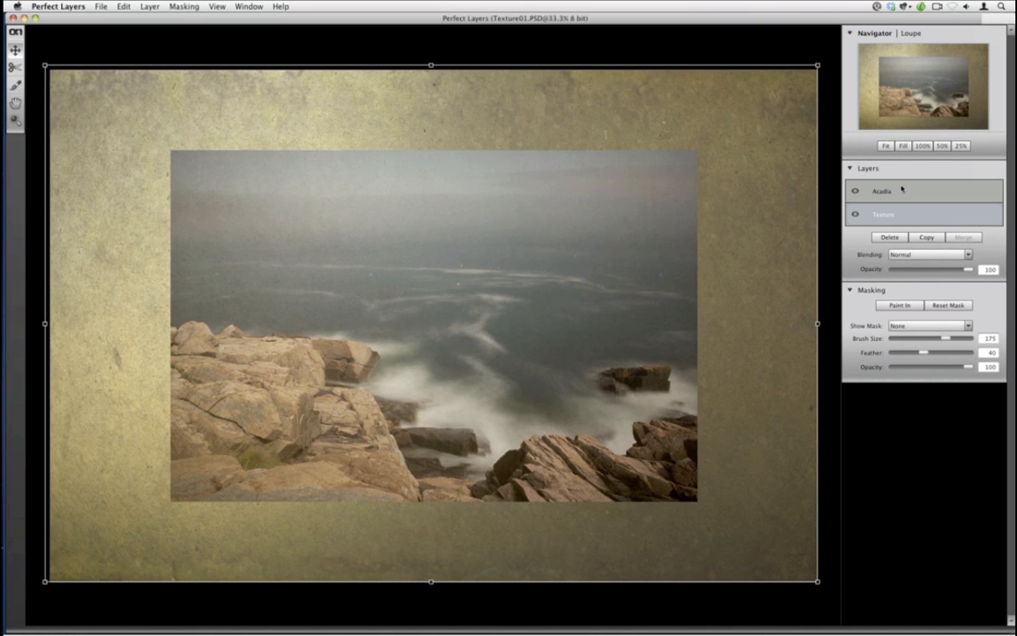
Step: Scale the Acadia layer up to cover the whole canvas and set its opacity to 100
{"action": "left_click", "coordinate": [897, 194]}
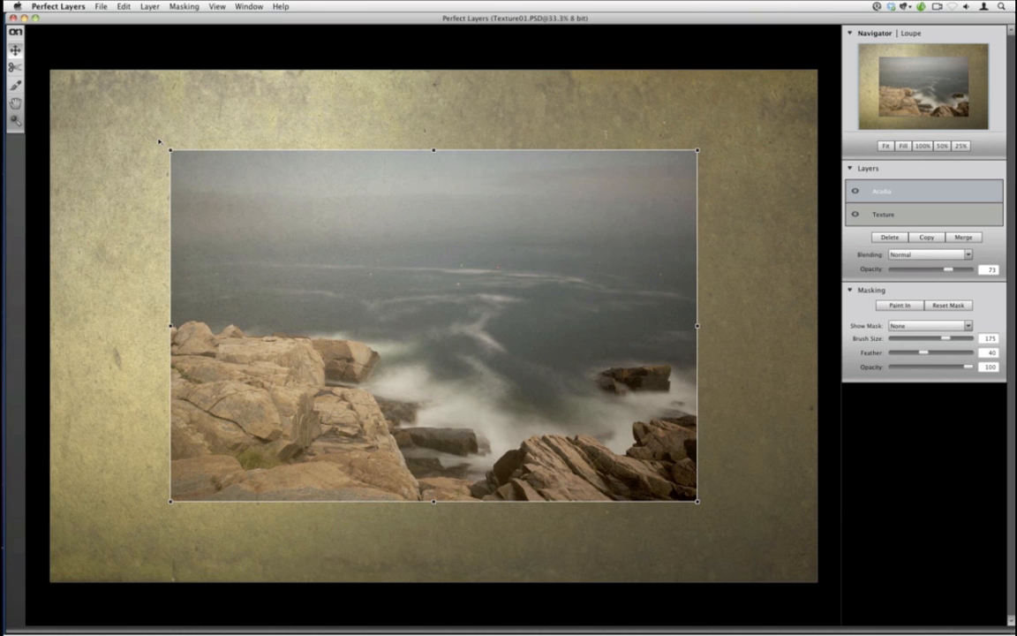
{"action": "left_click_drag", "start_coordinate": [171, 150], "coordinate": [51, 72]}
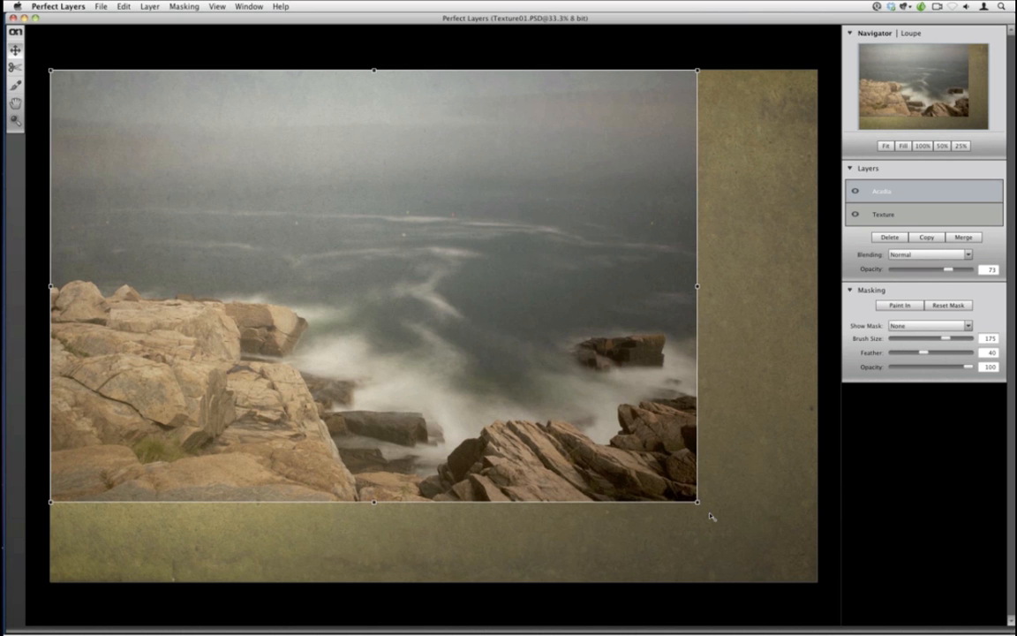
{"action": "left_click_drag", "start_coordinate": [699, 502], "coordinate": [819, 582]}
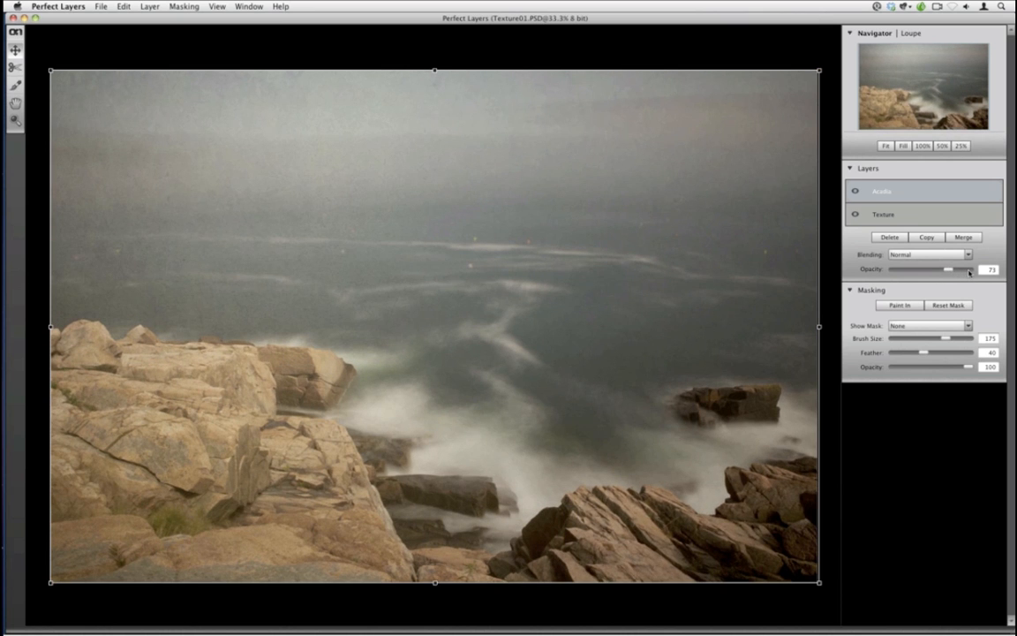
{"action": "left_click", "coordinate": [969, 270]}
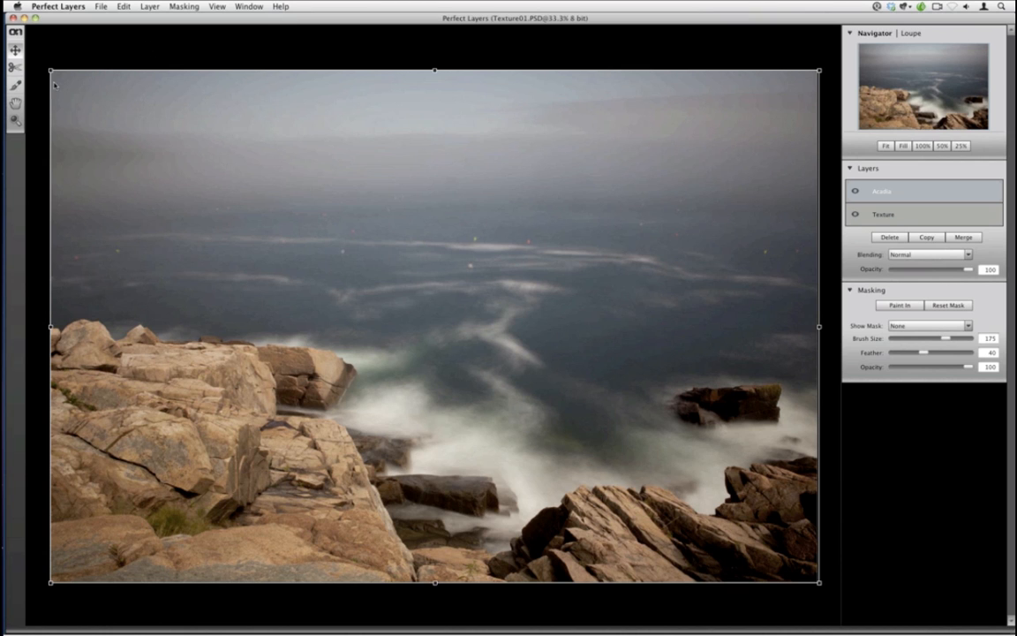
{"action": "left_click", "coordinate": [16, 67]}
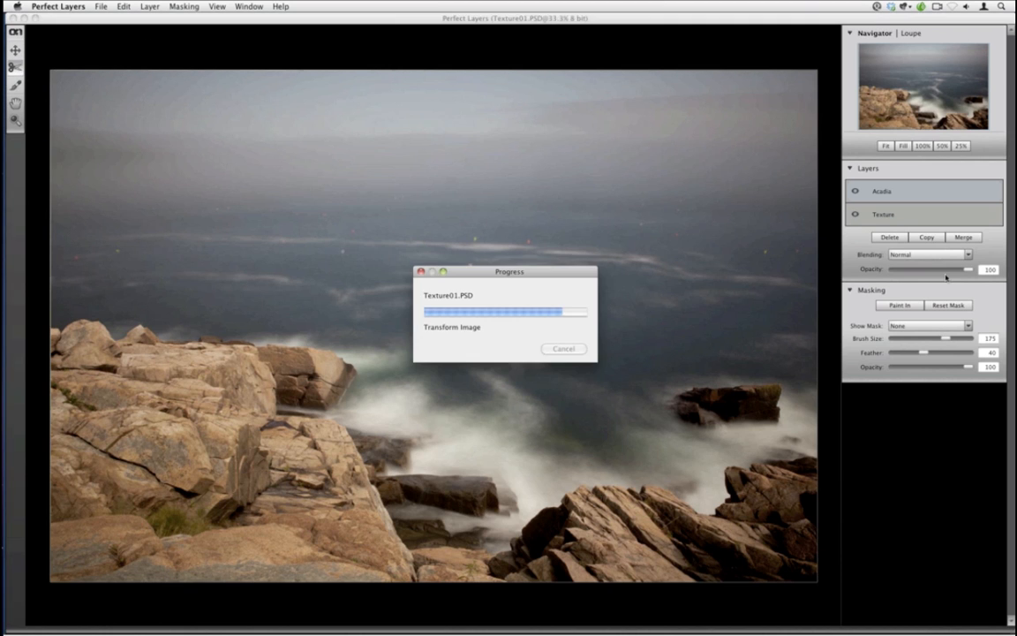
Step: Set the Acadia layer's blending mode to Hard Light and move the Texture layer above it
{"action": "left_click", "coordinate": [931, 326]}
{"action": "left_click", "coordinate": [967, 254]}
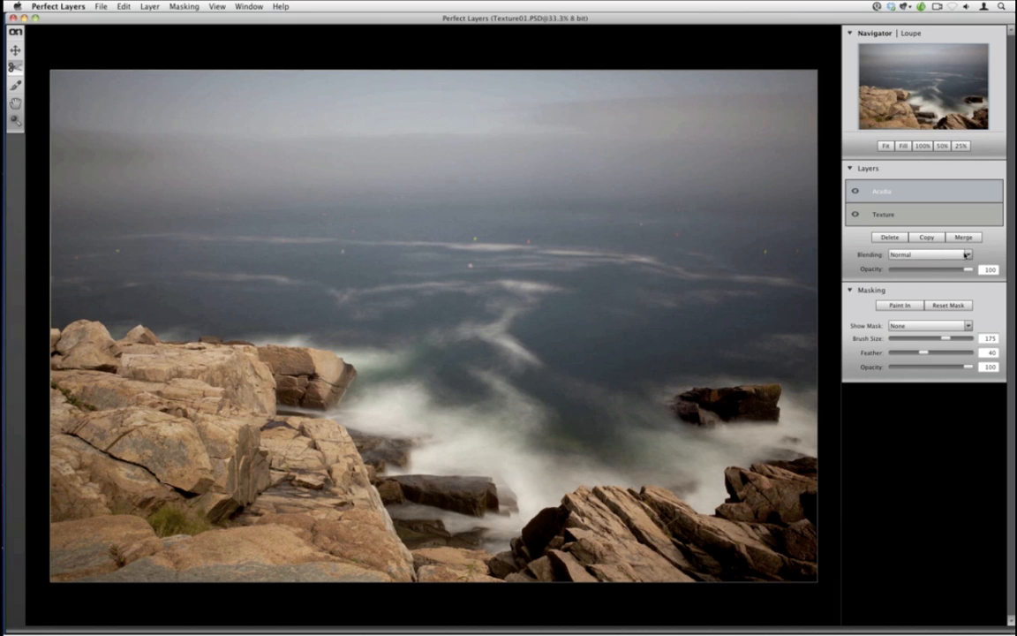
{"action": "left_click", "coordinate": [967, 254]}
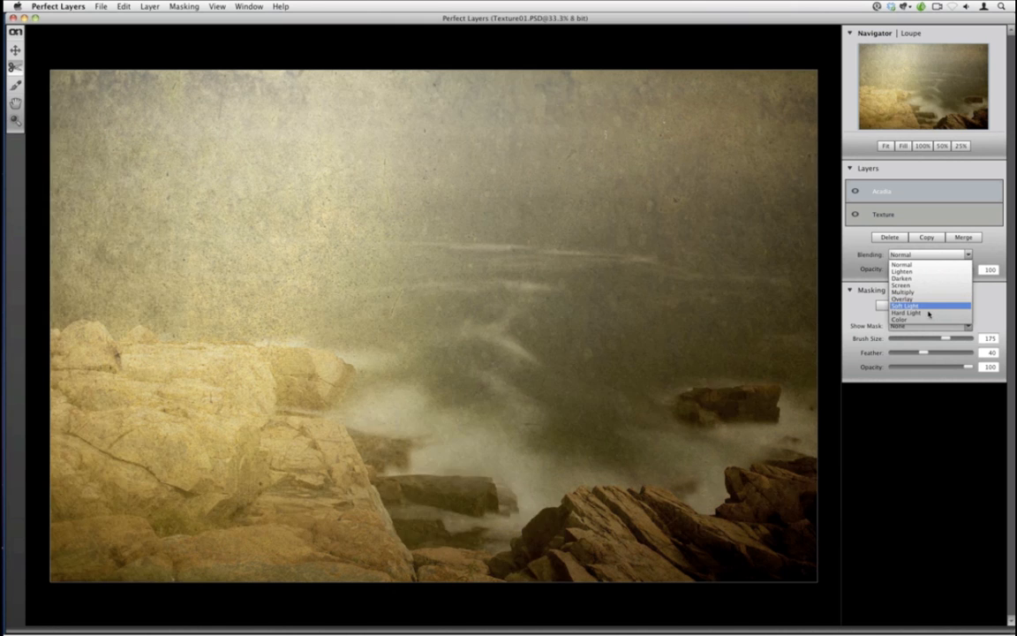
{"action": "left_click", "coordinate": [928, 312]}
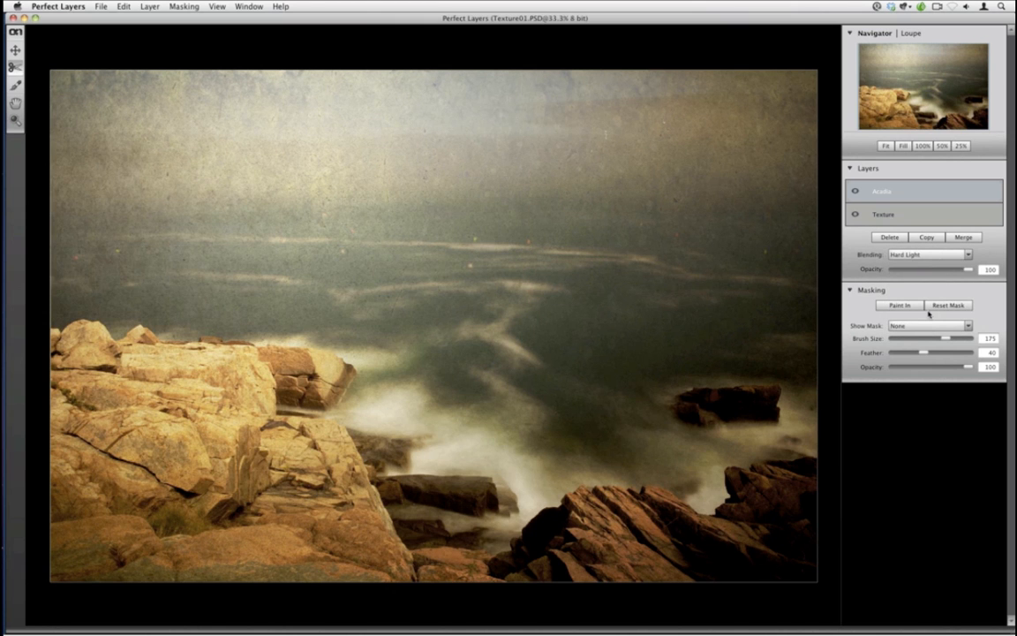
{"action": "left_click", "coordinate": [884, 217]}
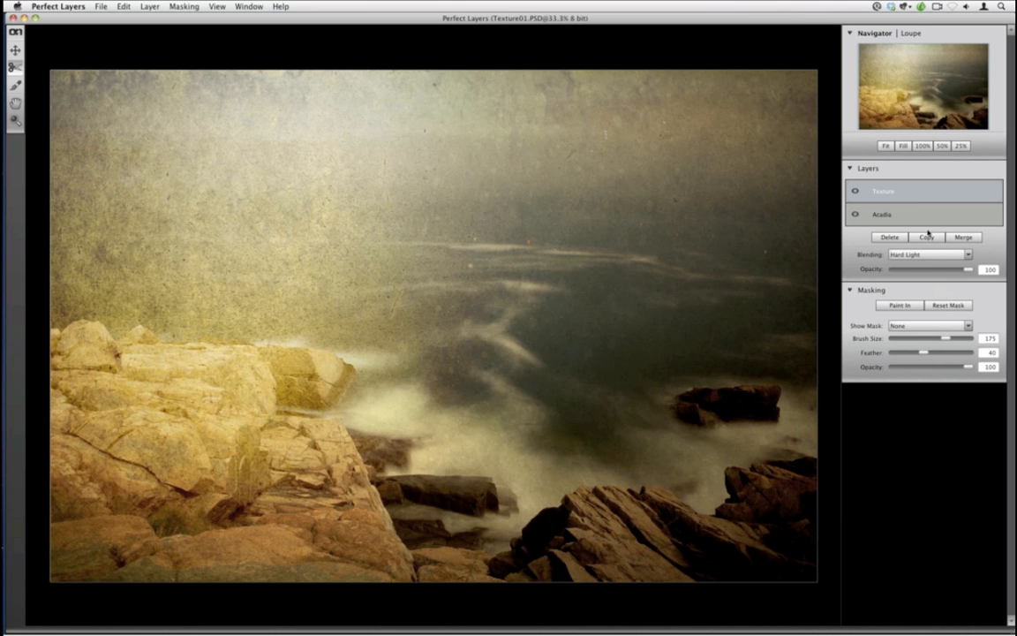
Step: Set the masking brush to Paint Out, size 300 and feather 66, and mask the Texture layer off the large foreground rocks
{"action": "left_click", "coordinate": [913, 217]}
{"action": "left_click", "coordinate": [904, 193]}
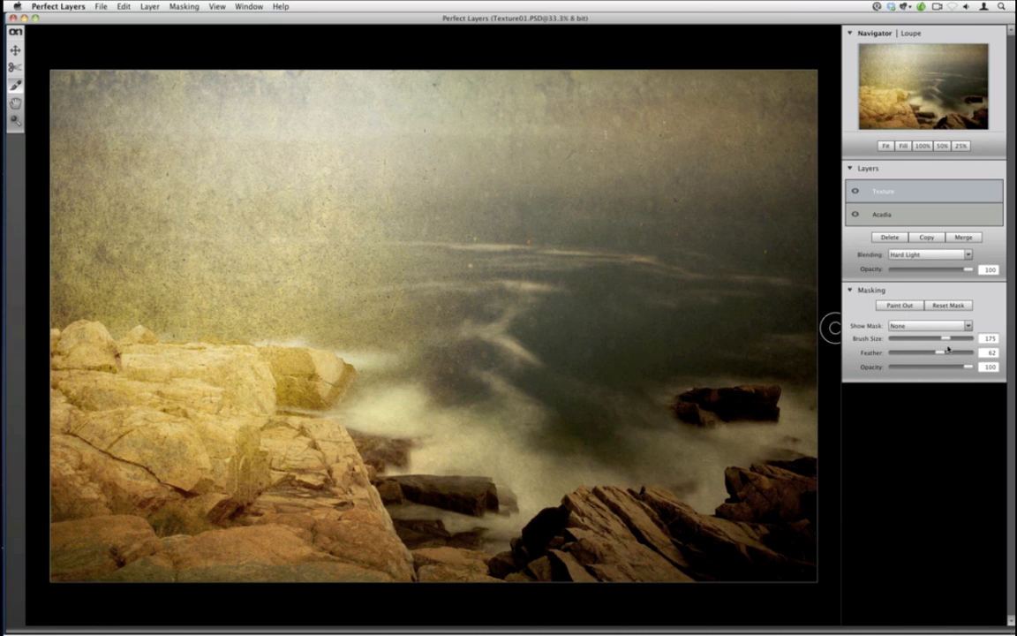
{"action": "left_click_drag", "start_coordinate": [948, 339], "coordinate": [952, 340]}
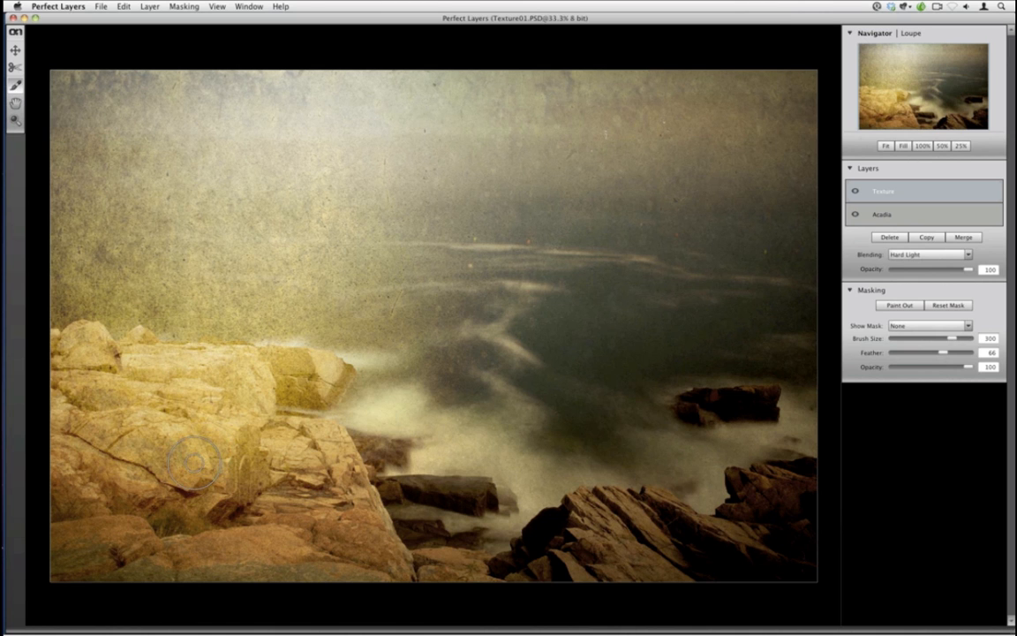
{"action": "mouse_move", "coordinate": [194, 459]}
{"action": "left_mouse_down"}
{"action": "mouse_move", "coordinate": [182, 417]}
{"action": "mouse_move", "coordinate": [180, 504]}
{"action": "mouse_move", "coordinate": [135, 397]}
{"action": "mouse_move", "coordinate": [103, 383]}
{"action": "mouse_move", "coordinate": [190, 387]}
{"action": "mouse_move", "coordinate": [137, 367]}
{"action": "mouse_move", "coordinate": [174, 366]}
{"action": "mouse_move", "coordinate": [86, 345]}
{"action": "mouse_move", "coordinate": [76, 373]}
{"action": "mouse_move", "coordinate": [77, 544]}
{"action": "mouse_move", "coordinate": [61, 359]}
{"action": "mouse_move", "coordinate": [67, 554]}
{"action": "mouse_move", "coordinate": [126, 518]}
{"action": "mouse_move", "coordinate": [101, 409]}
{"action": "mouse_move", "coordinate": [101, 549]}
{"action": "mouse_move", "coordinate": [89, 484]}
{"action": "mouse_move", "coordinate": [59, 567]}
{"action": "mouse_move", "coordinate": [186, 558]}
{"action": "mouse_move", "coordinate": [193, 574]}
{"action": "mouse_move", "coordinate": [167, 537]}
{"action": "mouse_move", "coordinate": [152, 541]}
{"action": "mouse_move", "coordinate": [160, 554]}
{"action": "mouse_move", "coordinate": [257, 494]}
{"action": "mouse_move", "coordinate": [243, 507]}
{"action": "mouse_move", "coordinate": [207, 477]}
{"action": "mouse_move", "coordinate": [231, 468]}
{"action": "mouse_move", "coordinate": [276, 499]}
{"action": "mouse_move", "coordinate": [289, 461]}
{"action": "mouse_move", "coordinate": [283, 474]}
{"action": "mouse_move", "coordinate": [311, 455]}
{"action": "mouse_move", "coordinate": [365, 532]}
{"action": "mouse_move", "coordinate": [336, 455]}
{"action": "mouse_move", "coordinate": [301, 543]}
{"action": "mouse_move", "coordinate": [256, 558]}
{"action": "mouse_move", "coordinate": [228, 545]}
{"action": "mouse_move", "coordinate": [329, 534]}
{"action": "mouse_move", "coordinate": [322, 574]}
{"action": "mouse_move", "coordinate": [234, 567]}
{"action": "mouse_move", "coordinate": [472, 579]}
{"action": "mouse_move", "coordinate": [399, 521]}
{"action": "mouse_move", "coordinate": [422, 498]}
{"action": "mouse_move", "coordinate": [478, 501]}
{"action": "mouse_move", "coordinate": [383, 499]}
{"action": "mouse_move", "coordinate": [333, 483]}
{"action": "mouse_move", "coordinate": [291, 437]}
{"action": "mouse_move", "coordinate": [290, 373]}
{"action": "mouse_move", "coordinate": [305, 380]}
{"action": "mouse_move", "coordinate": [292, 340]}
{"action": "mouse_move", "coordinate": [281, 371]}
{"action": "left_mouse_up"}
Step: Reduce the masking brush to size 150 and paint the texture out along the outer edges of the large rocks
{"action": "key", "text": "bracketleft"}
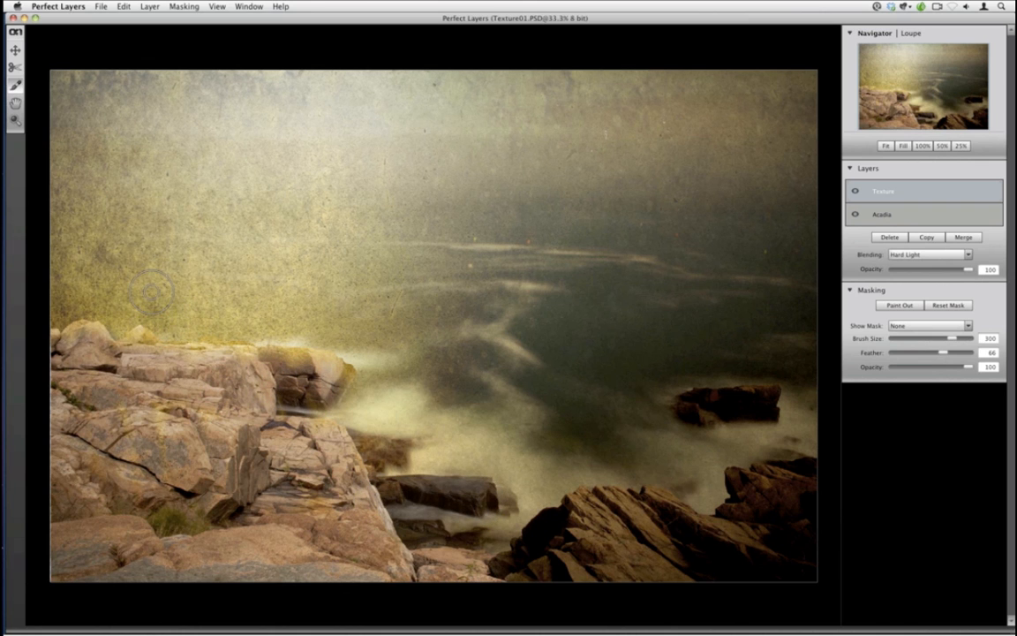
{"action": "key", "text": "bracketleft"}
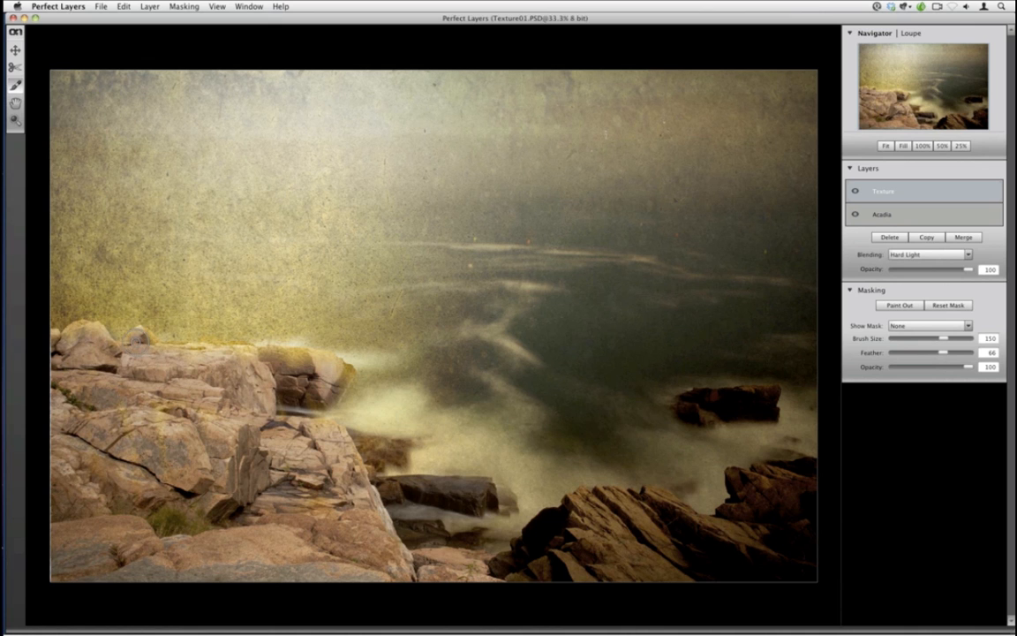
{"action": "mouse_move", "coordinate": [308, 376]}
{"action": "left_mouse_down"}
{"action": "mouse_move", "coordinate": [334, 368]}
{"action": "mouse_move", "coordinate": [302, 393]}
{"action": "left_mouse_up"}
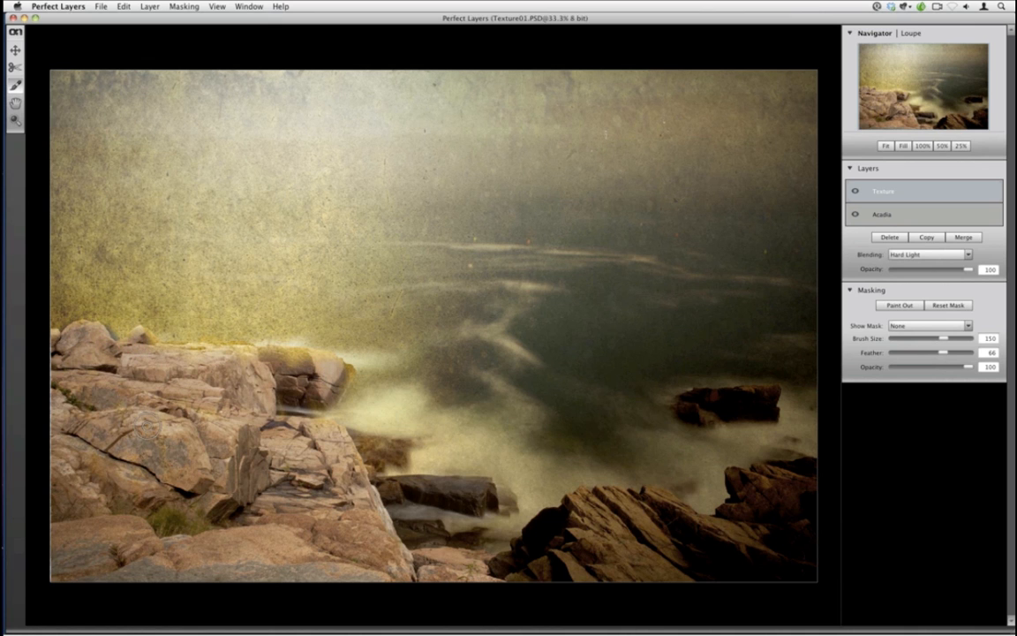
Step: Enlarge the masking brush to size 300 and paint the texture out of the smaller group of shoreline rocks across the water
{"action": "key", "text": "bracketright"}
{"action": "key", "text": "bracketright"}
{"action": "key", "text": "bracketright"}
{"action": "key", "text": "bracketright"}
{"action": "key", "text": "bracketright"}
{"action": "key", "text": "bracketright"}
{"action": "key", "text": "bracketright"}
{"action": "key", "text": "bracketright"}
{"action": "key", "text": "bracketright"}
{"action": "key", "text": "bracketright"}
{"action": "key", "text": "bracketright"}
{"action": "key", "text": "bracketright"}
{"action": "key", "text": "bracketright"}
{"action": "key", "text": "bracketright"}
{"action": "key", "text": "bracketright"}
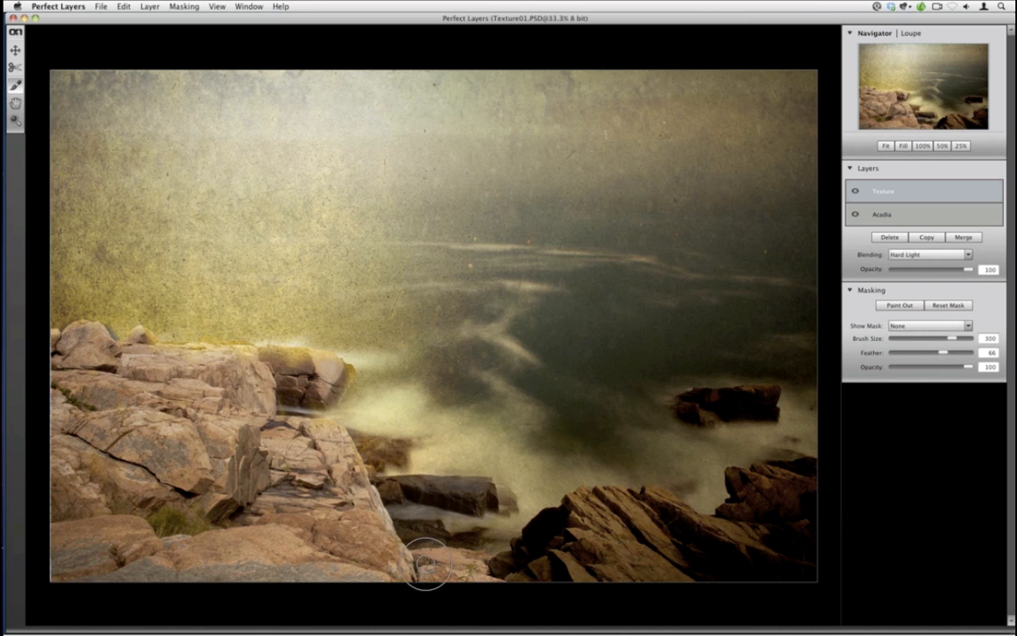
{"action": "mouse_move", "coordinate": [529, 565]}
{"action": "left_mouse_down"}
{"action": "mouse_move", "coordinate": [599, 529]}
{"action": "mouse_move", "coordinate": [582, 546]}
{"action": "mouse_move", "coordinate": [590, 523]}
{"action": "mouse_move", "coordinate": [564, 530]}
{"action": "mouse_move", "coordinate": [597, 509]}
{"action": "mouse_move", "coordinate": [642, 510]}
{"action": "mouse_move", "coordinate": [620, 544]}
{"action": "mouse_move", "coordinate": [748, 568]}
{"action": "mouse_move", "coordinate": [745, 521]}
{"action": "mouse_move", "coordinate": [733, 533]}
{"action": "mouse_move", "coordinate": [778, 528]}
{"action": "mouse_move", "coordinate": [808, 501]}
{"action": "mouse_move", "coordinate": [790, 492]}
{"action": "mouse_move", "coordinate": [749, 498]}
{"action": "mouse_move", "coordinate": [754, 536]}
{"action": "left_mouse_up"}
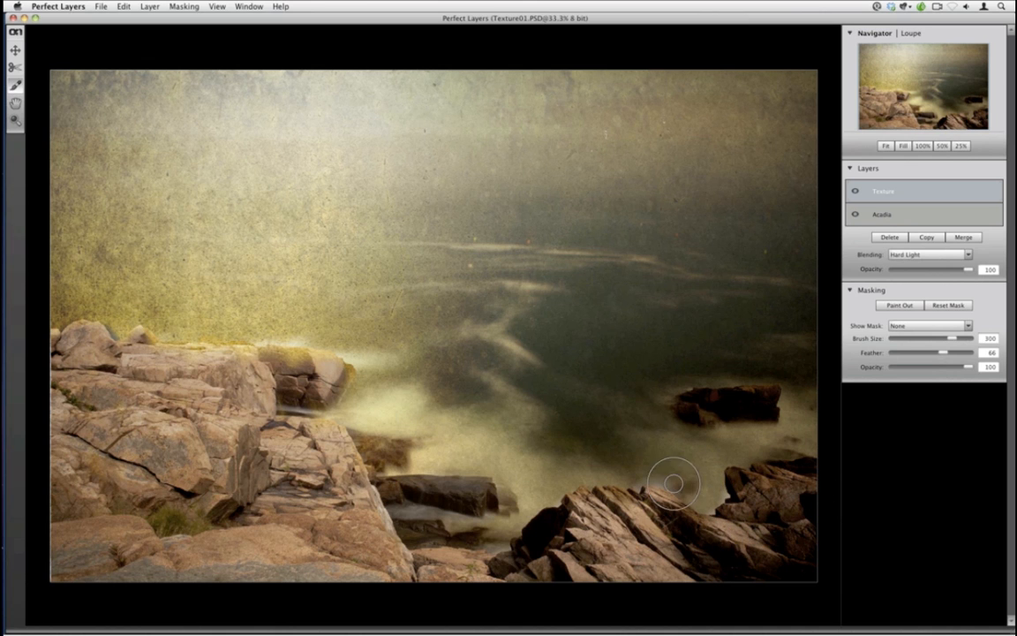
{"action": "mouse_move", "coordinate": [630, 485]}
{"action": "left_mouse_down"}
{"action": "mouse_move", "coordinate": [671, 486]}
{"action": "mouse_move", "coordinate": [653, 473]}
{"action": "mouse_move", "coordinate": [657, 488]}
{"action": "left_mouse_up"}
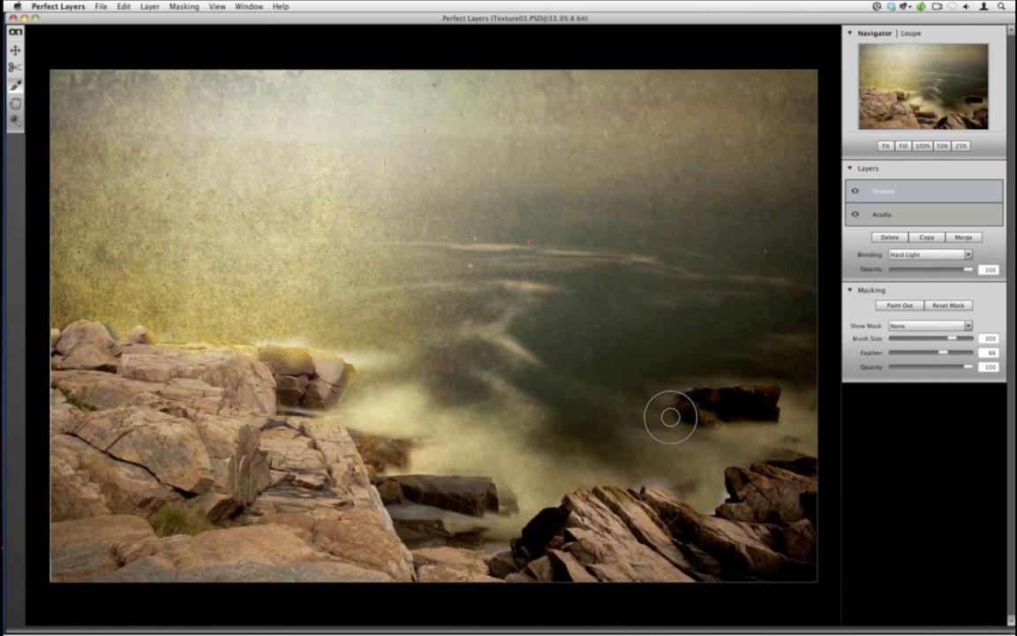
Step: Switch the masking brush to Paint In and reduce its size to 100
{"action": "key", "text": "bracketleft"}
{"action": "key", "text": "bracketleft"}
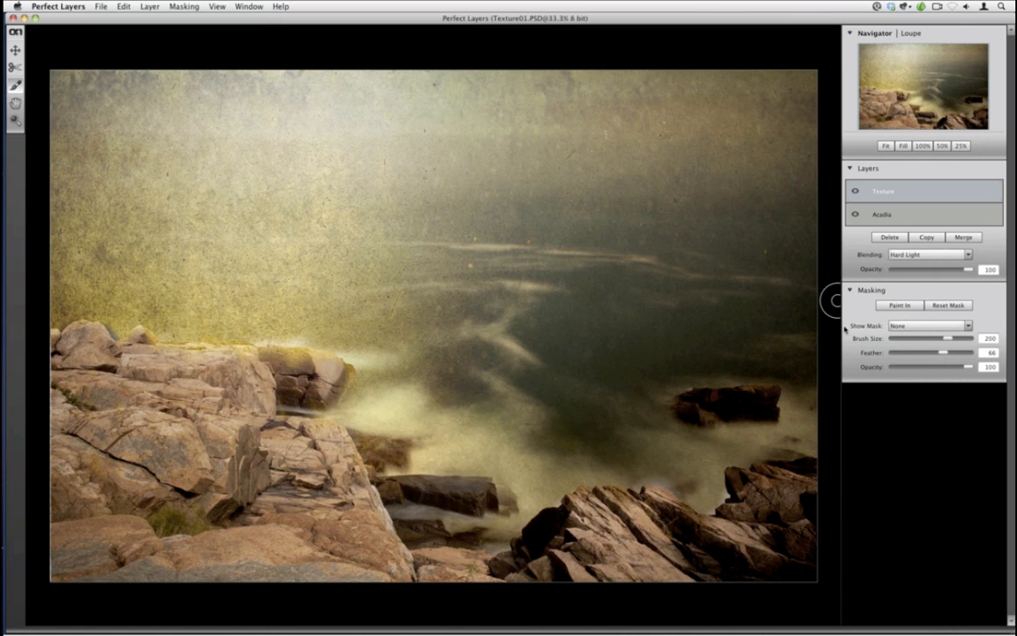
{"action": "key", "text": "bracketleft"}
{"action": "key", "text": "bracketleft"}
{"action": "key", "text": "bracketleft"}
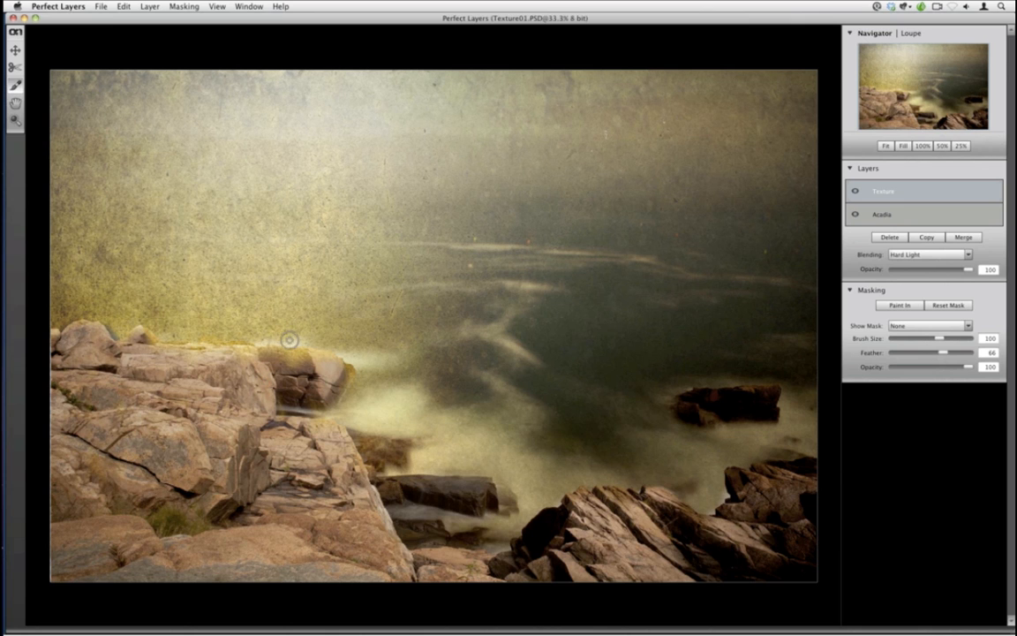
Step: Duplicate the Texture layer and set the copy's blending mode to Hard Light
{"action": "left_click", "coordinate": [926, 238]}
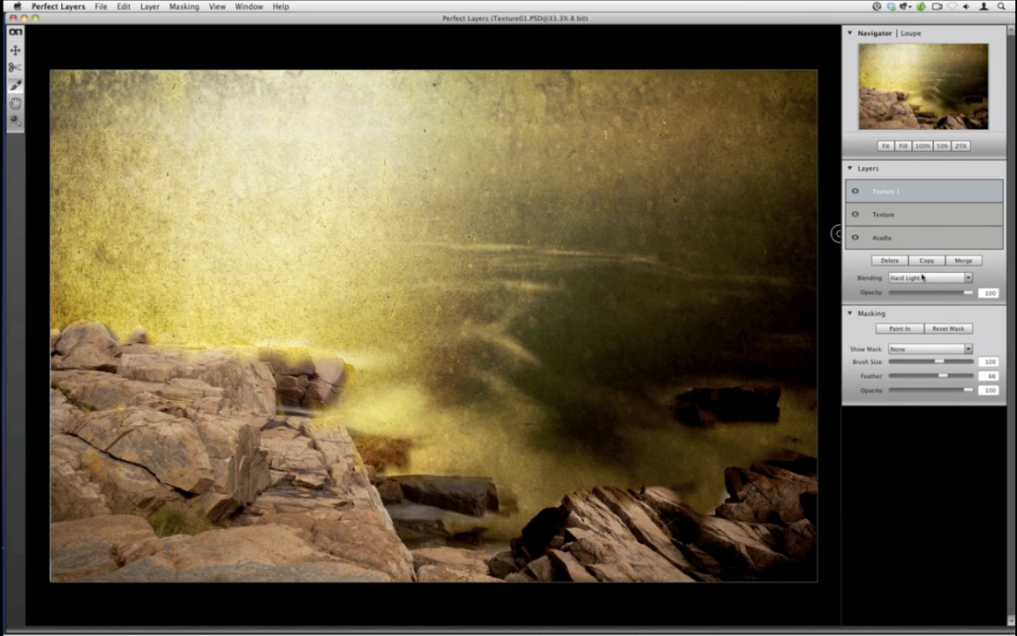
{"action": "left_click", "coordinate": [925, 279]}
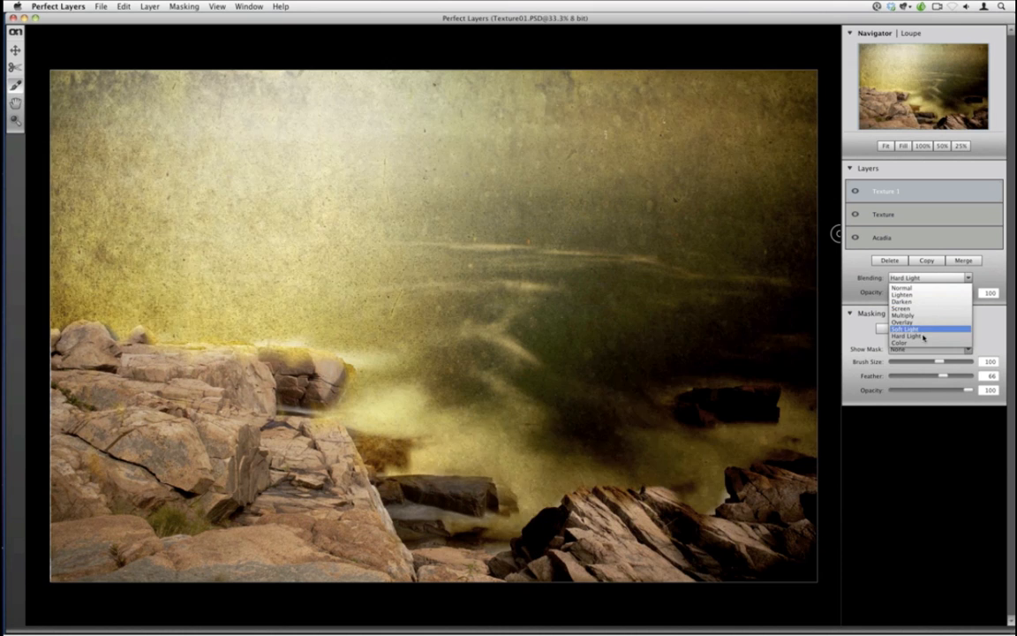
{"action": "left_click", "coordinate": [922, 337]}
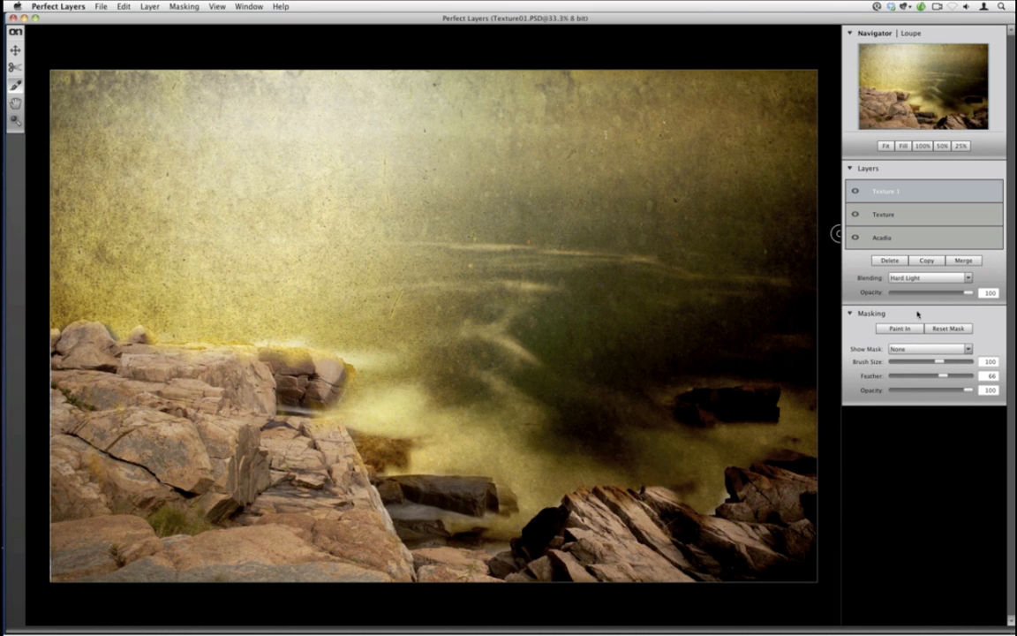
{"action": "left_click", "coordinate": [929, 279]}
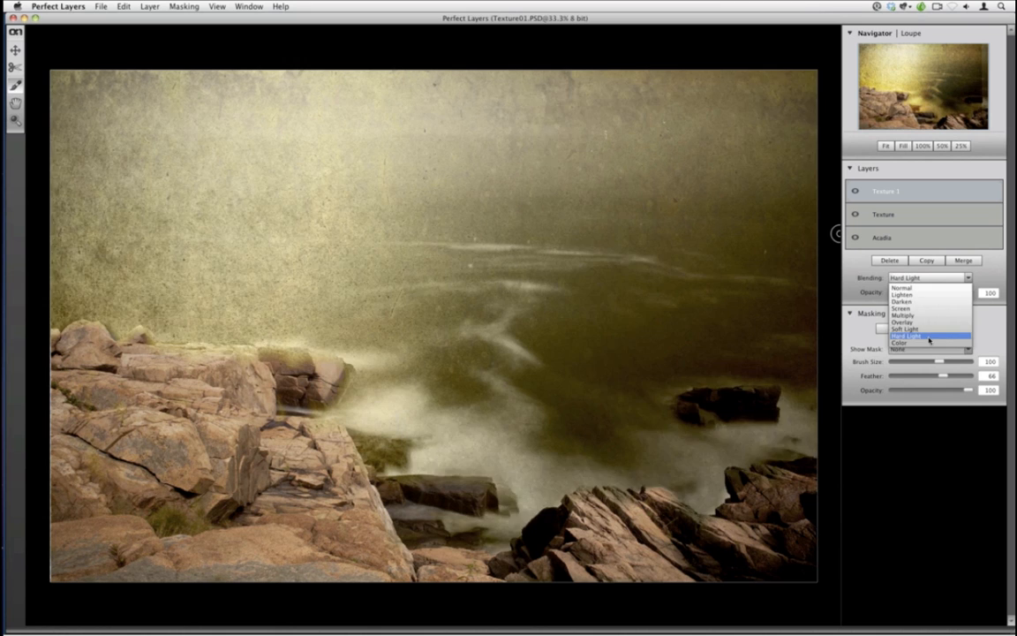
{"action": "left_click", "coordinate": [930, 337]}
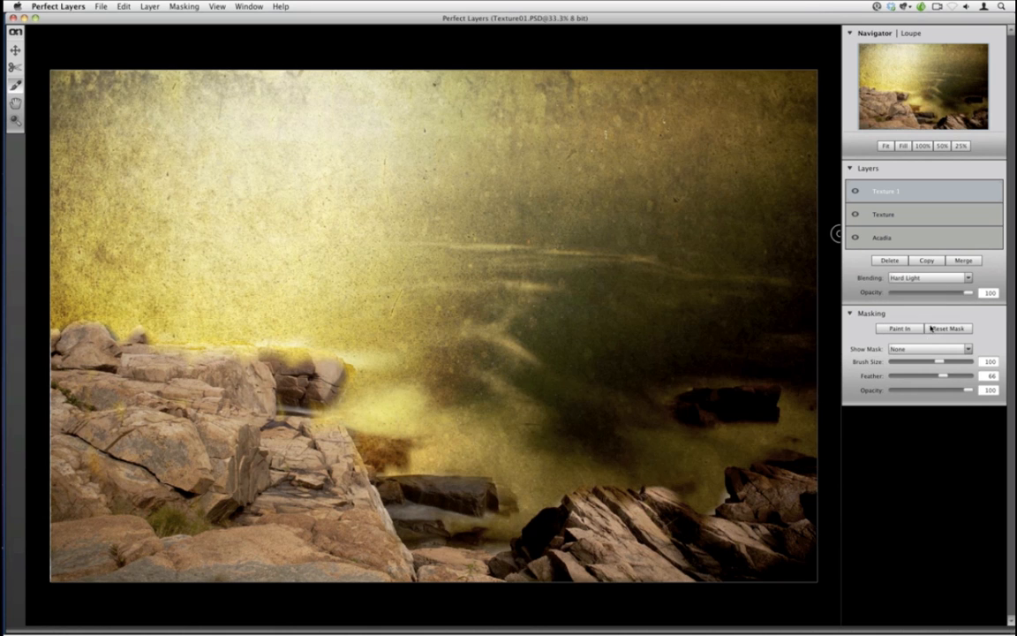
Step: Switch the masking brush to Paint Out at size 500 and mask the Texture 1 layer off the sky and water
{"action": "left_click", "coordinate": [896, 329]}
{"action": "key", "text": "bracketright"}
{"action": "key", "text": "bracketright"}
{"action": "key", "text": "bracketright"}
{"action": "key", "text": "bracketright"}
{"action": "key", "text": "bracketright"}
{"action": "key", "text": "bracketright"}
{"action": "key", "text": "bracketright"}
{"action": "key", "text": "bracketright"}
{"action": "key", "text": "bracketright"}
{"action": "key", "text": "bracketright"}
{"action": "key", "text": "bracketright"}
{"action": "key", "text": "bracketright"}
{"action": "key", "text": "bracketright"}
{"action": "key", "text": "bracketright"}
{"action": "key", "text": "bracketright"}
{"action": "key", "text": "bracketright"}
{"action": "key", "text": "bracketright"}
{"action": "key", "text": "bracketright"}
{"action": "key", "text": "bracketright"}
{"action": "key", "text": "bracketright"}
{"action": "key", "text": "bracketright"}
{"action": "key", "text": "bracketright"}
{"action": "key", "text": "bracketright"}
{"action": "key", "text": "bracketright"}
{"action": "key", "text": "bracketright"}
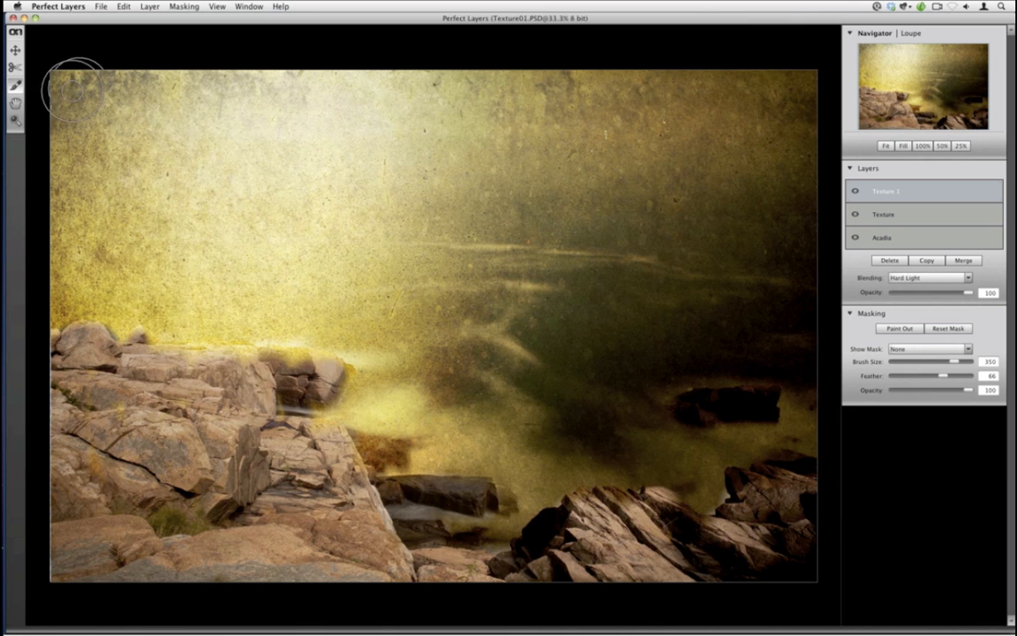
{"action": "key", "text": "bracketright"}
{"action": "key", "text": "bracketright"}
{"action": "key", "text": "bracketright"}
{"action": "key", "text": "bracketright"}
{"action": "key", "text": "bracketright"}
{"action": "key", "text": "bracketright"}
{"action": "key", "text": "bracketright"}
{"action": "key", "text": "bracketright"}
{"action": "key", "text": "bracketright"}
{"action": "key", "text": "bracketright"}
{"action": "mouse_move", "coordinate": [74, 91]}
{"action": "left_mouse_down"}
{"action": "mouse_move", "coordinate": [793, 94]}
{"action": "mouse_move", "coordinate": [775, 73]}
{"action": "mouse_move", "coordinate": [460, 125]}
{"action": "mouse_move", "coordinate": [169, 138]}
{"action": "mouse_move", "coordinate": [76, 159]}
{"action": "mouse_move", "coordinate": [123, 174]}
{"action": "mouse_move", "coordinate": [738, 165]}
{"action": "mouse_move", "coordinate": [798, 149]}
{"action": "mouse_move", "coordinate": [703, 137]}
{"action": "mouse_move", "coordinate": [510, 150]}
{"action": "mouse_move", "coordinate": [97, 108]}
{"action": "mouse_move", "coordinate": [80, 133]}
{"action": "mouse_move", "coordinate": [105, 89]}
{"action": "mouse_move", "coordinate": [187, 70]}
{"action": "mouse_move", "coordinate": [305, 115]}
{"action": "mouse_move", "coordinate": [790, 201]}
{"action": "mouse_move", "coordinate": [431, 184]}
{"action": "mouse_move", "coordinate": [82, 218]}
{"action": "mouse_move", "coordinate": [69, 234]}
{"action": "mouse_move", "coordinate": [298, 235]}
{"action": "mouse_move", "coordinate": [798, 281]}
{"action": "mouse_move", "coordinate": [724, 297]}
{"action": "mouse_move", "coordinate": [156, 285]}
{"action": "mouse_move", "coordinate": [57, 296]}
{"action": "mouse_move", "coordinate": [123, 275]}
{"action": "mouse_move", "coordinate": [145, 299]}
{"action": "mouse_move", "coordinate": [142, 272]}
{"action": "mouse_move", "coordinate": [226, 288]}
{"action": "mouse_move", "coordinate": [393, 347]}
{"action": "mouse_move", "coordinate": [385, 401]}
{"action": "mouse_move", "coordinate": [413, 430]}
{"action": "mouse_move", "coordinate": [468, 360]}
{"action": "mouse_move", "coordinate": [471, 330]}
{"action": "mouse_move", "coordinate": [514, 324]}
{"action": "mouse_move", "coordinate": [535, 431]}
{"action": "mouse_move", "coordinate": [521, 453]}
{"action": "mouse_move", "coordinate": [609, 444]}
{"action": "mouse_move", "coordinate": [680, 460]}
{"action": "mouse_move", "coordinate": [749, 432]}
{"action": "mouse_move", "coordinate": [788, 390]}
{"action": "mouse_move", "coordinate": [599, 379]}
{"action": "left_mouse_up"}
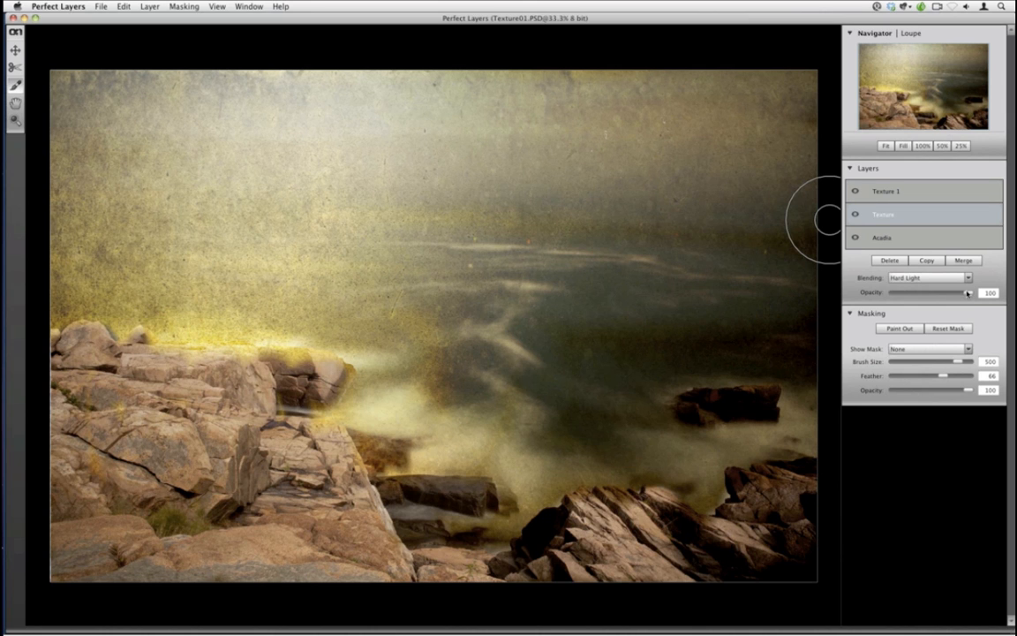
Step: Set the Texture layer's opacity to 54 and the Texture 1 layer's opacity to 76
{"action": "left_click_drag", "start_coordinate": [968, 293], "coordinate": [936, 294]}
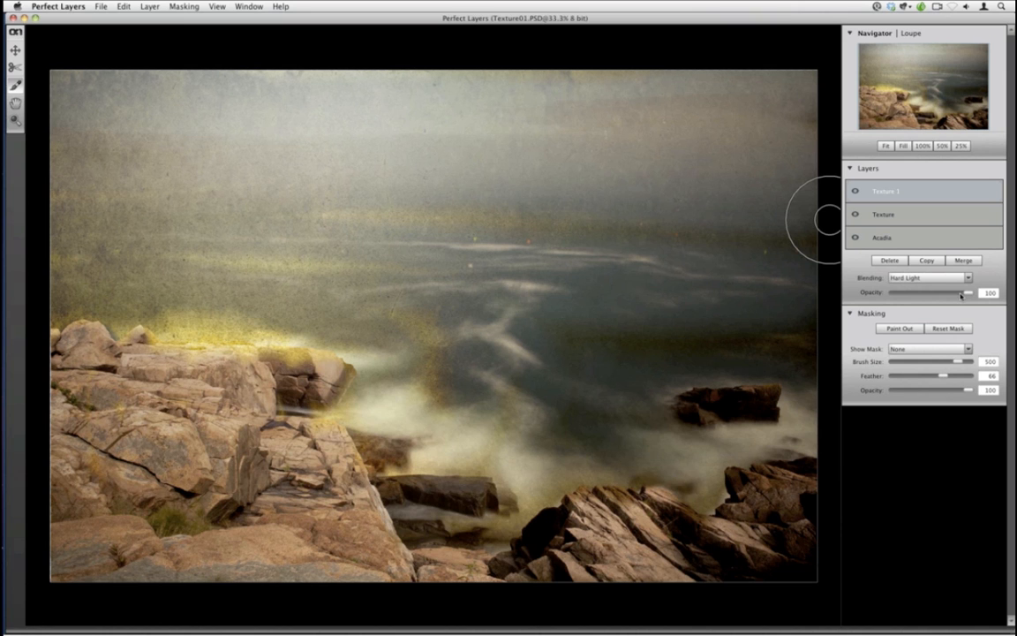
{"action": "left_click", "coordinate": [953, 294]}
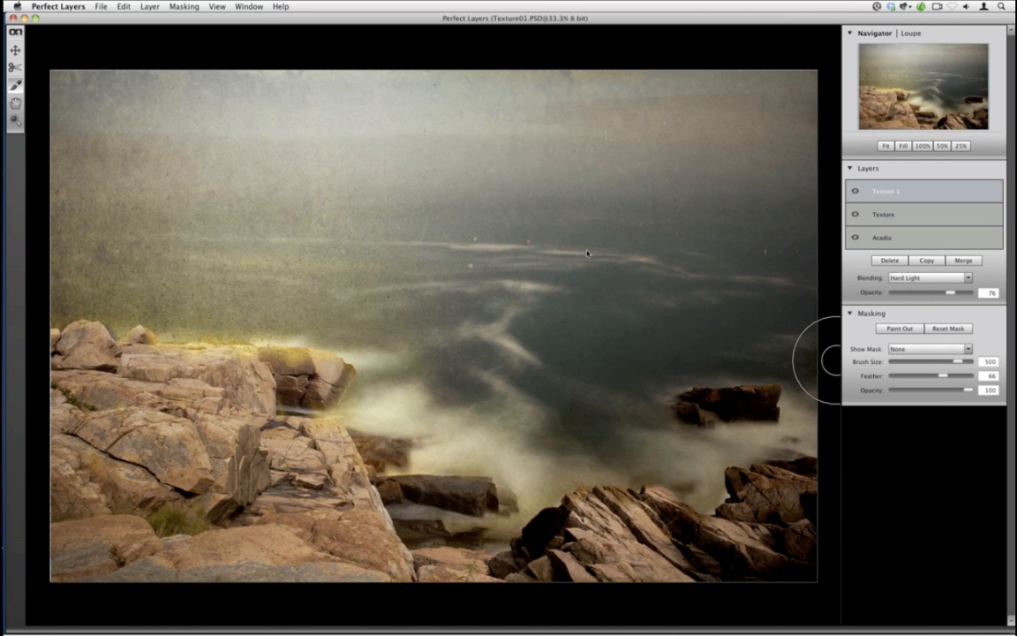
Step: Reset the Texture 1 layer's mask and set its blending mode to Color
{"action": "left_click", "coordinate": [966, 334]}
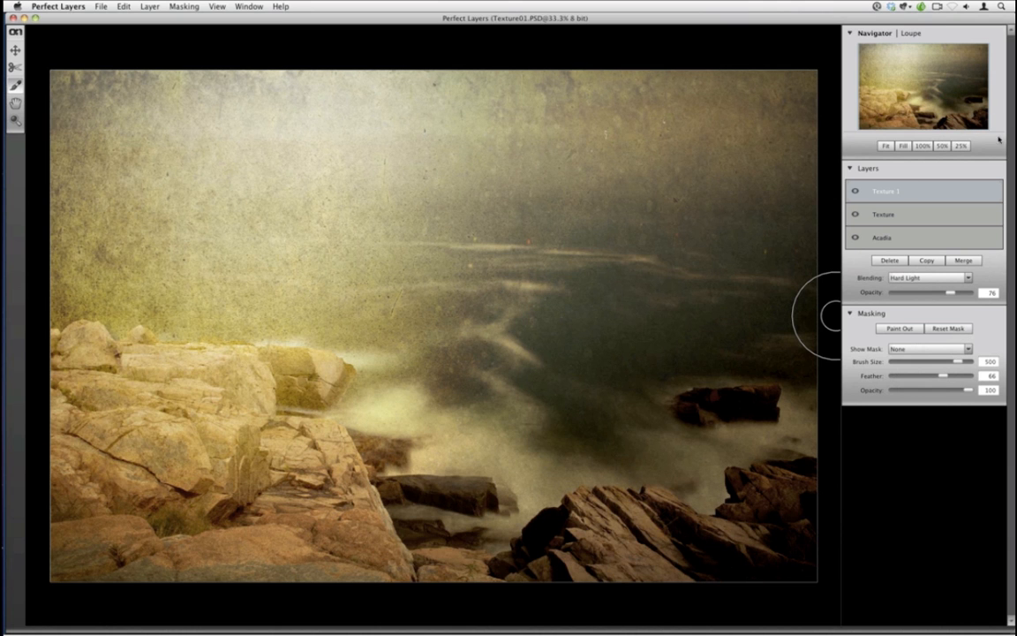
{"action": "left_click", "coordinate": [958, 279]}
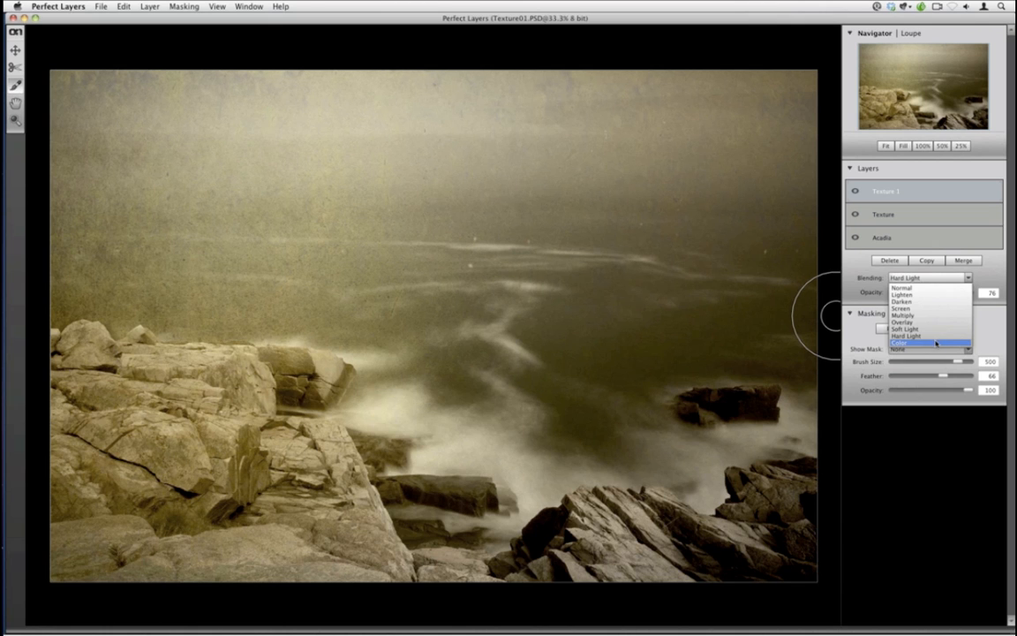
{"action": "left_click", "coordinate": [938, 343]}
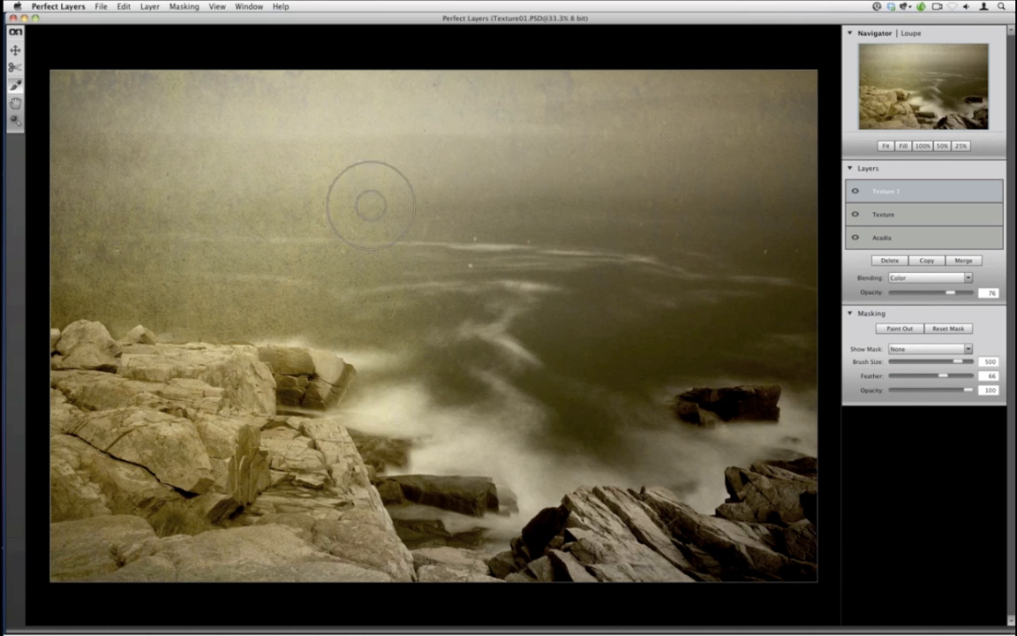
Step: Paint the Texture 1 layer's color tint out of the sky and the water, keeping it on the foreground rocks
{"action": "mouse_move", "coordinate": [87, 99]}
{"action": "left_mouse_down"}
{"action": "mouse_move", "coordinate": [218, 90]}
{"action": "mouse_move", "coordinate": [114, 85]}
{"action": "mouse_move", "coordinate": [80, 106]}
{"action": "mouse_move", "coordinate": [215, 119]}
{"action": "mouse_move", "coordinate": [190, 113]}
{"action": "mouse_move", "coordinate": [371, 200]}
{"action": "mouse_move", "coordinate": [422, 206]}
{"action": "mouse_move", "coordinate": [110, 118]}
{"action": "mouse_move", "coordinate": [278, 102]}
{"action": "mouse_move", "coordinate": [321, 112]}
{"action": "left_mouse_up"}
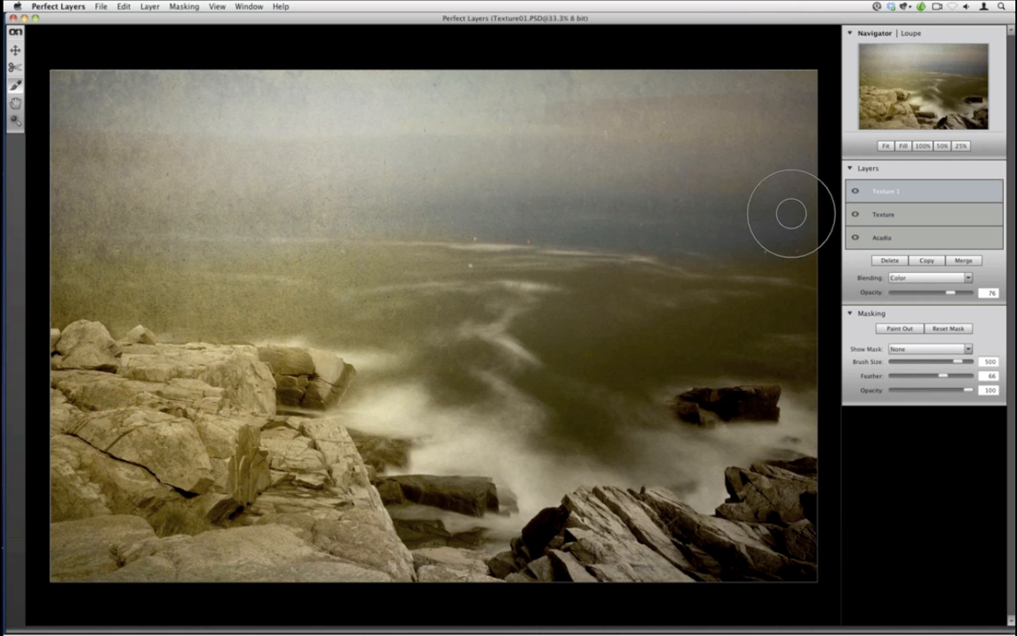
{"action": "mouse_move", "coordinate": [792, 212]}
{"action": "left_mouse_down"}
{"action": "mouse_move", "coordinate": [696, 330]}
{"action": "mouse_move", "coordinate": [803, 282]}
{"action": "mouse_move", "coordinate": [790, 328]}
{"action": "mouse_move", "coordinate": [604, 314]}
{"action": "mouse_move", "coordinate": [296, 268]}
{"action": "mouse_move", "coordinate": [77, 257]}
{"action": "left_mouse_up"}
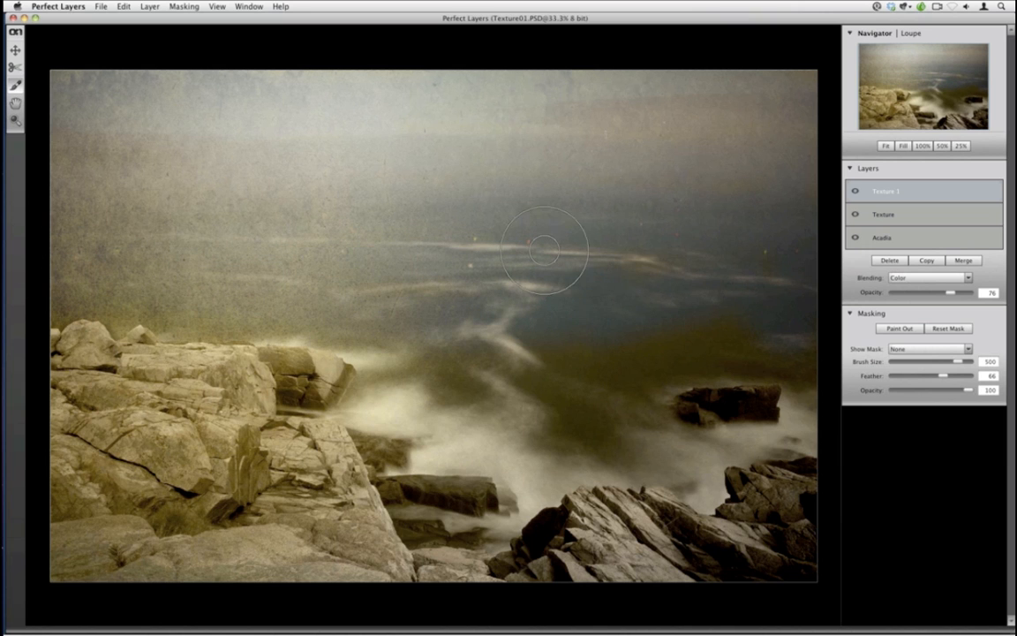
{"action": "mouse_move", "coordinate": [545, 251]}
{"action": "left_mouse_down"}
{"action": "mouse_move", "coordinate": [762, 264]}
{"action": "mouse_move", "coordinate": [794, 393]}
{"action": "mouse_move", "coordinate": [699, 462]}
{"action": "mouse_move", "coordinate": [630, 433]}
{"action": "mouse_move", "coordinate": [557, 457]}
{"action": "mouse_move", "coordinate": [537, 474]}
{"action": "mouse_move", "coordinate": [383, 424]}
{"action": "mouse_move", "coordinate": [401, 380]}
{"action": "mouse_move", "coordinate": [485, 382]}
{"action": "mouse_move", "coordinate": [544, 412]}
{"action": "mouse_move", "coordinate": [521, 382]}
{"action": "mouse_move", "coordinate": [417, 395]}
{"action": "mouse_move", "coordinate": [748, 318]}
{"action": "mouse_move", "coordinate": [730, 336]}
{"action": "mouse_move", "coordinate": [625, 376]}
{"action": "mouse_move", "coordinate": [606, 400]}
{"action": "mouse_move", "coordinate": [688, 398]}
{"action": "mouse_move", "coordinate": [770, 375]}
{"action": "mouse_move", "coordinate": [802, 382]}
{"action": "mouse_move", "coordinate": [478, 335]}
{"action": "mouse_move", "coordinate": [96, 312]}
{"action": "mouse_move", "coordinate": [77, 284]}
{"action": "mouse_move", "coordinate": [131, 243]}
{"action": "mouse_move", "coordinate": [177, 247]}
{"action": "left_mouse_up"}
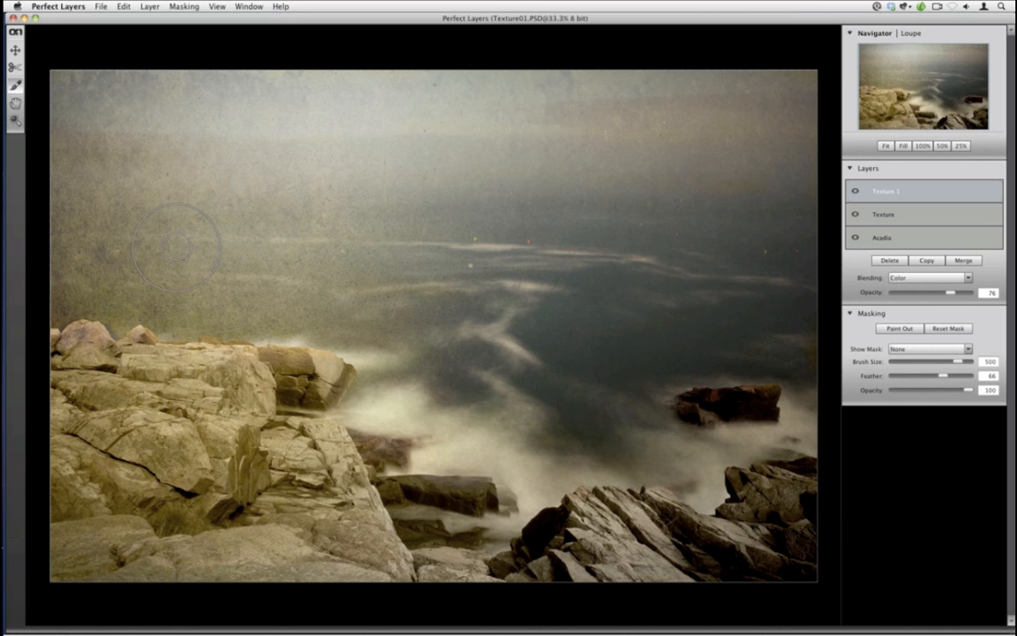
Step: Hide both texture layers and show them again one at a time to compare the photo with and without the effect
{"action": "left_click", "coordinate": [855, 190]}
{"action": "left_click", "coordinate": [879, 219]}
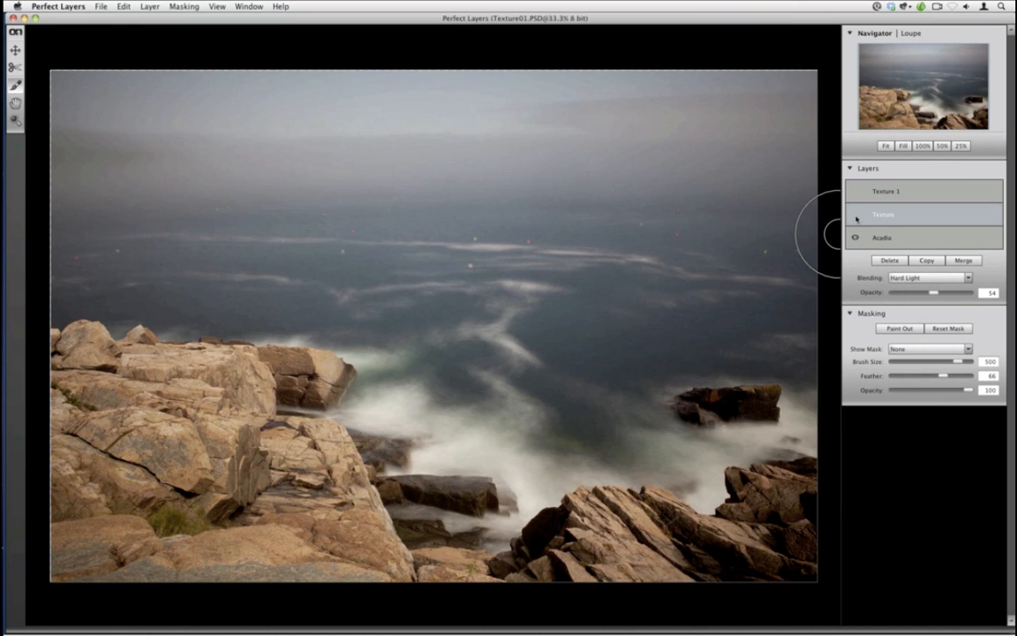
{"action": "left_click", "coordinate": [855, 217]}
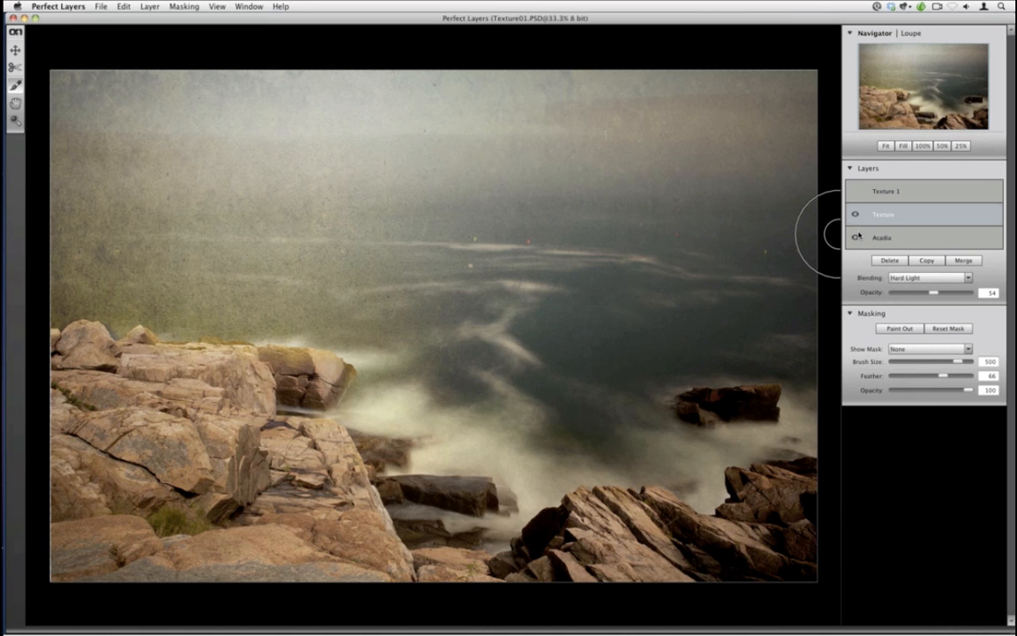
{"action": "left_click", "coordinate": [855, 191]}
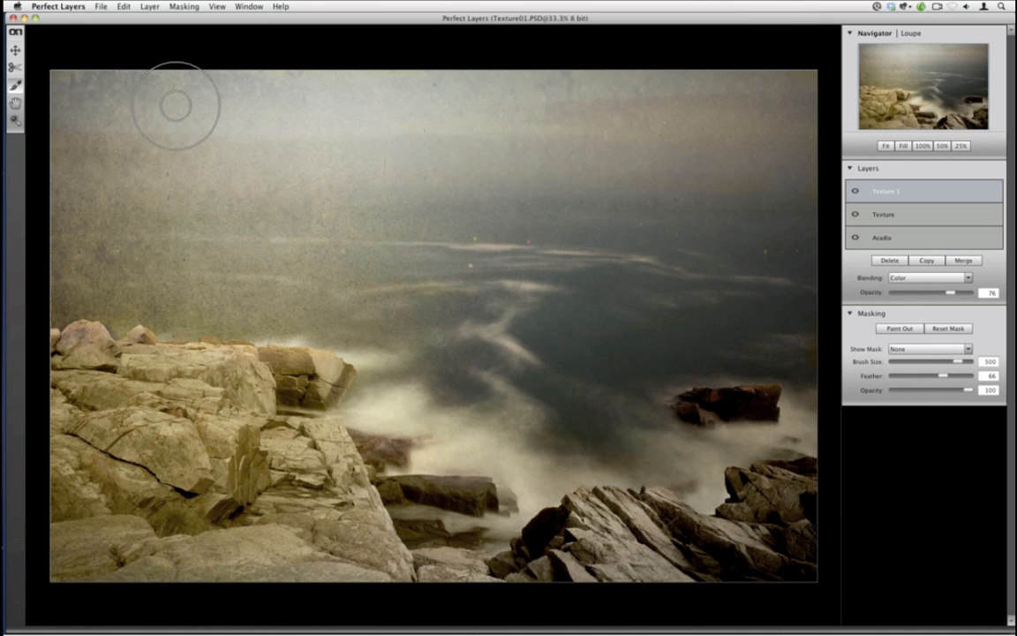
Step: Cancel closing the document and save the changes to Texture01.PSD
{"action": "left_click", "coordinate": [13, 18]}
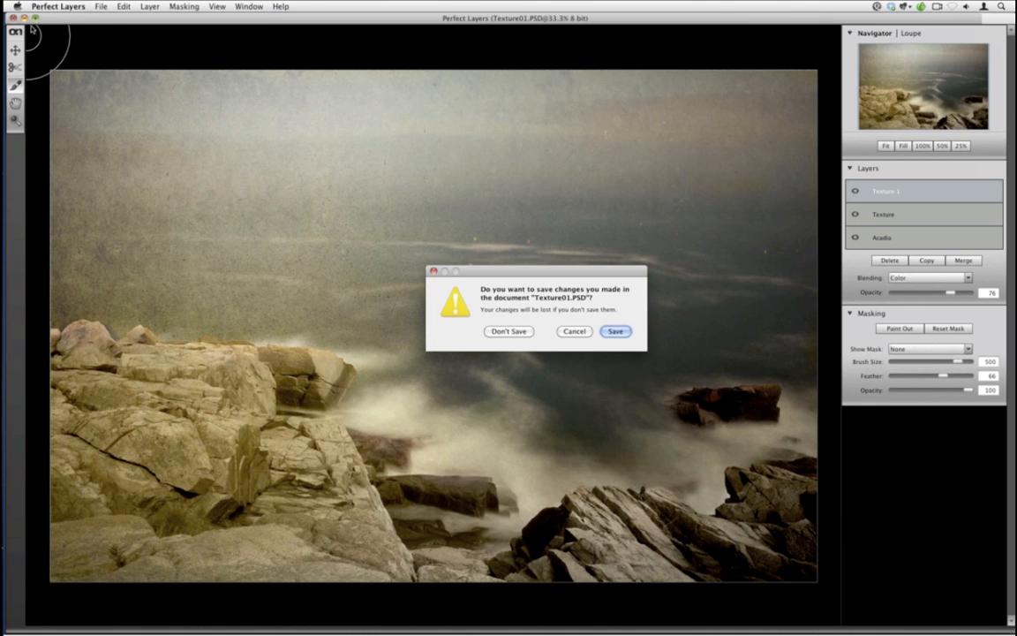
{"action": "left_click", "coordinate": [573, 331]}
{"action": "left_click", "coordinate": [101, 5]}
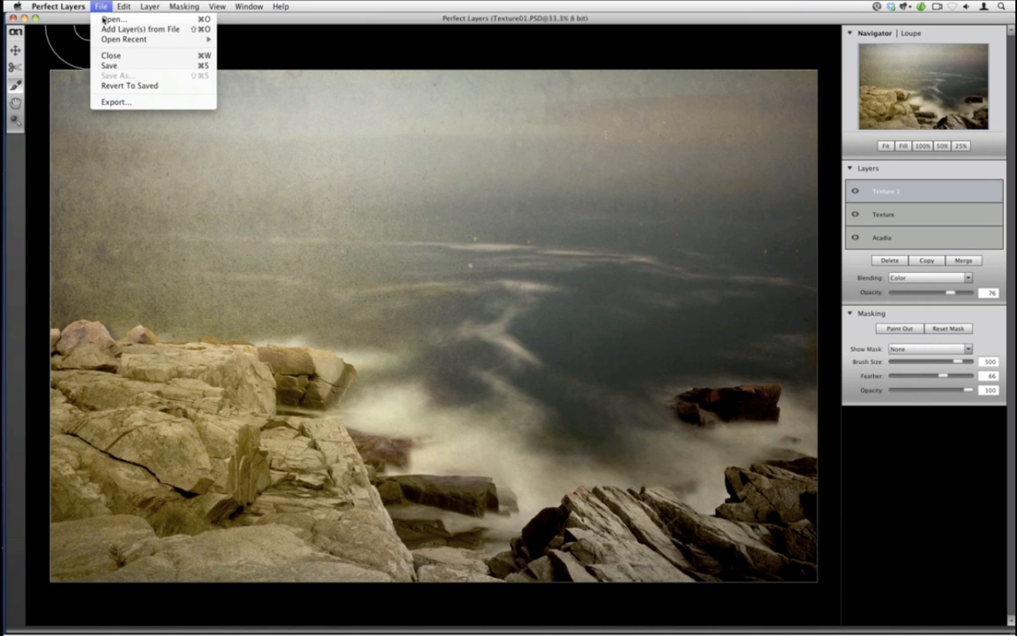
{"action": "left_click", "coordinate": [107, 65]}
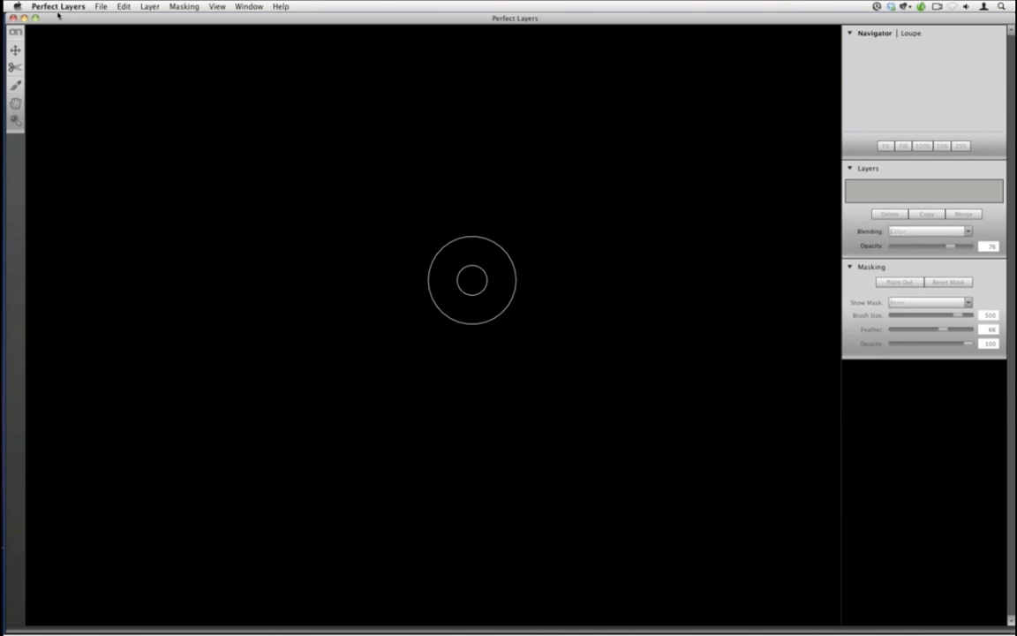
Step: Close the empty Perfect Layers window to return to Lightroom and open the saved Texture01.PSD in a large single-image view
{"action": "left_click", "coordinate": [100, 8]}
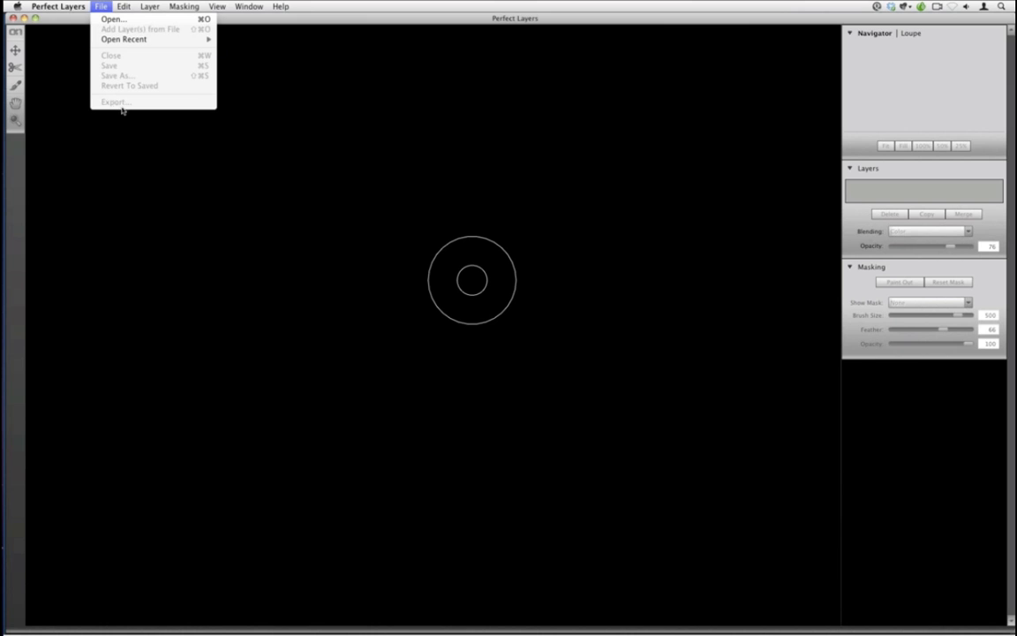
{"action": "left_click", "coordinate": [136, 116]}
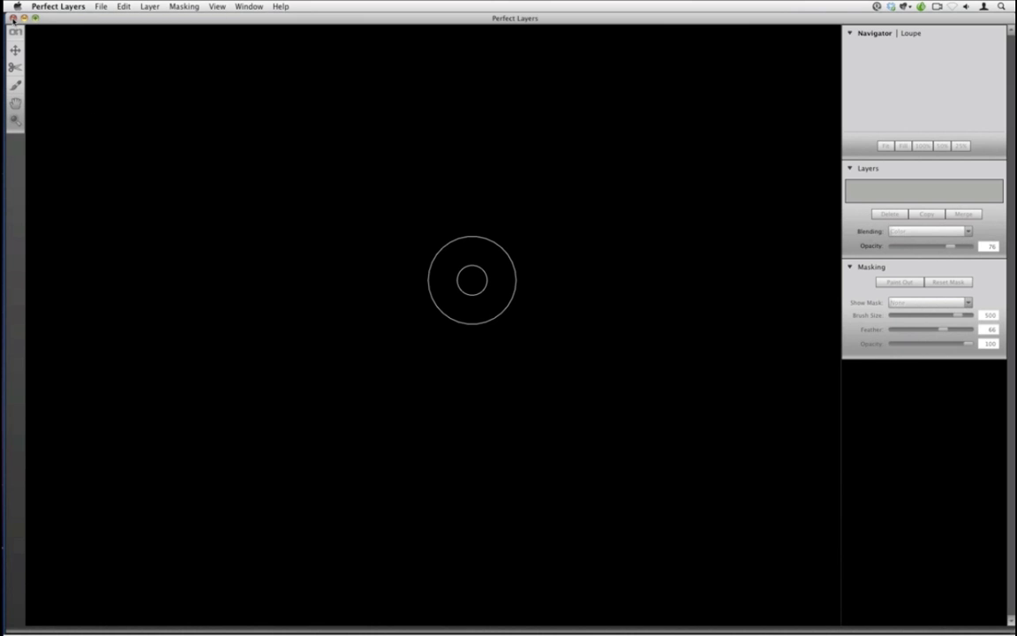
{"action": "left_click", "coordinate": [12, 18]}
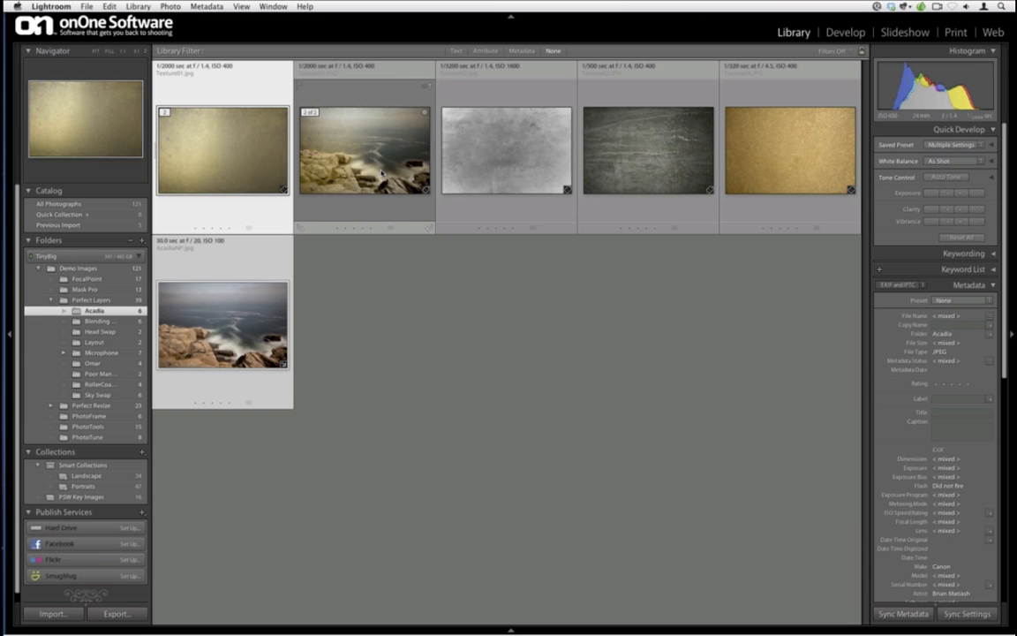
{"action": "double_click", "coordinate": [382, 172]}
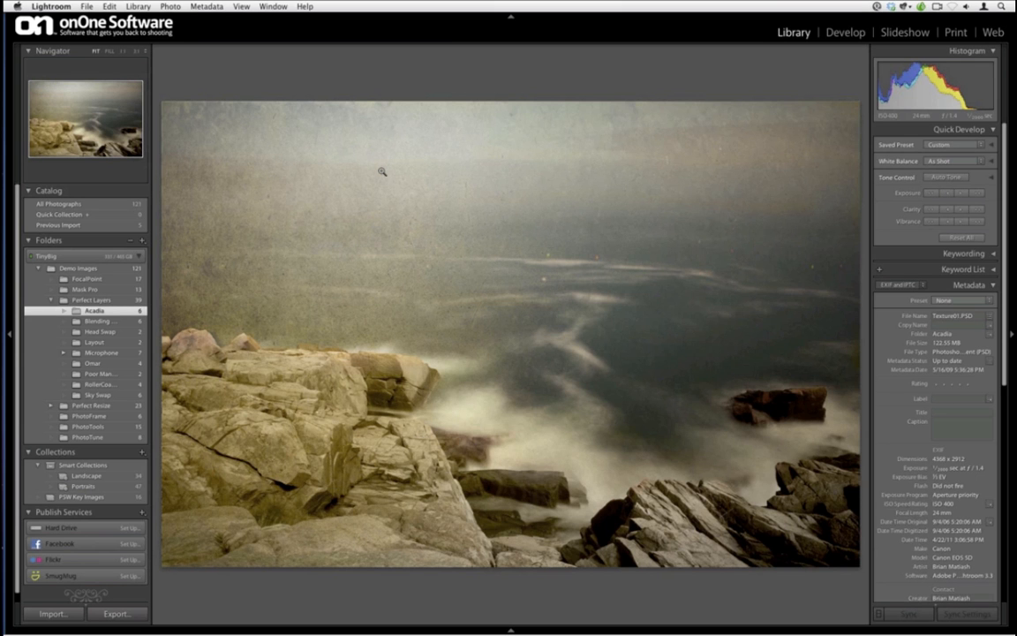
Step: Develop Texture01.PSD with Fill Light at 8 and Contrast at +22, and raise its Clarity
{"action": "key", "text": "d"}
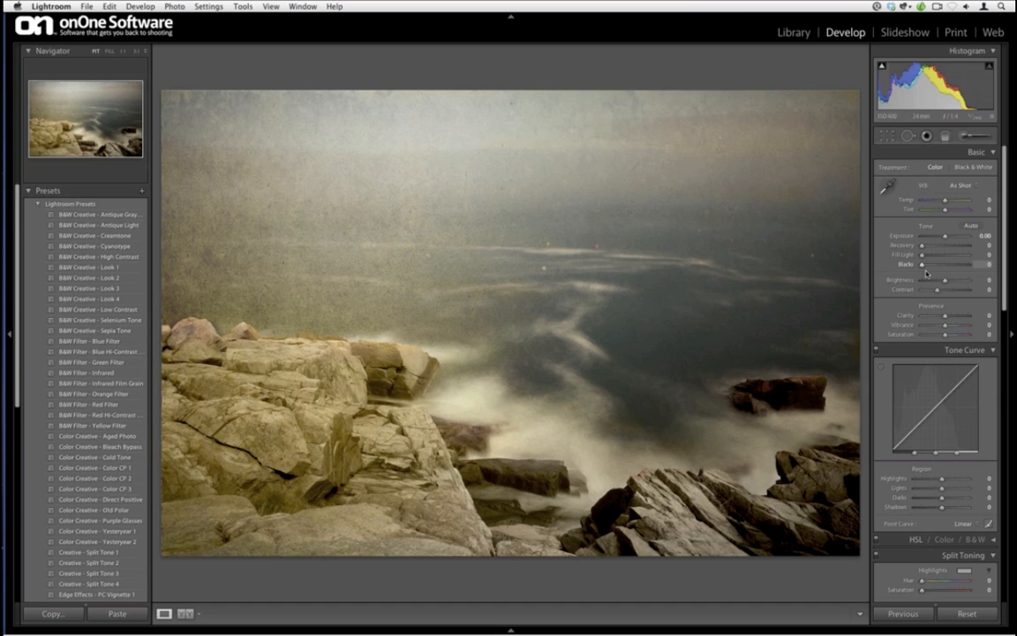
{"action": "left_click_drag", "start_coordinate": [937, 290], "coordinate": [922, 256]}
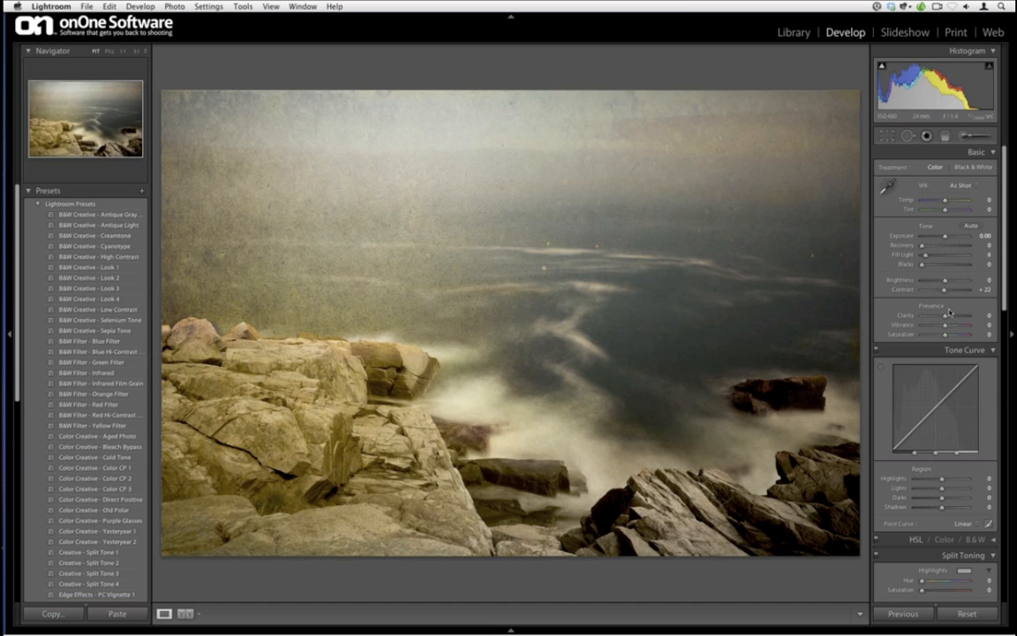
{"action": "left_click_drag", "start_coordinate": [949, 312], "coordinate": [963, 319]}
Step: Check the sound input settings in System Preferences, close them and return to the Lightroom library
{"action": "key", "text": "super+h"}
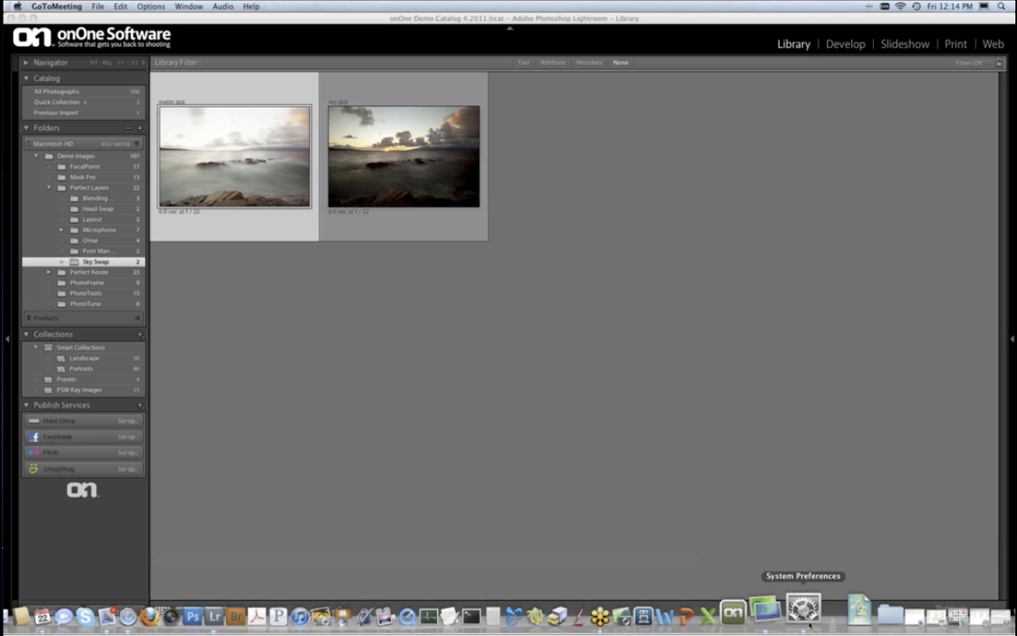
{"action": "left_click", "coordinate": [804, 607]}
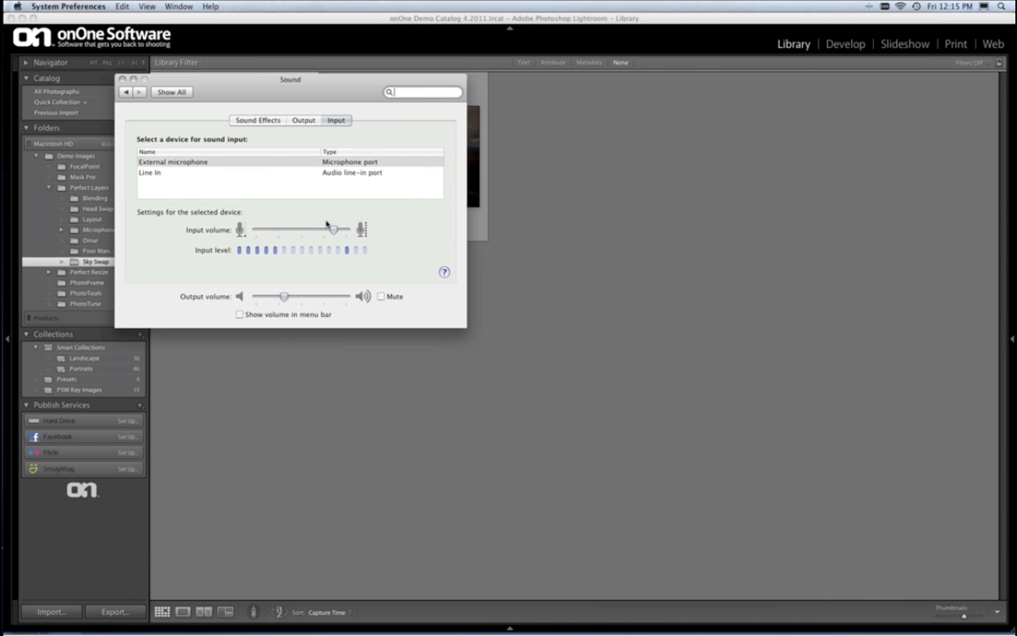
{"action": "left_click", "coordinate": [124, 79]}
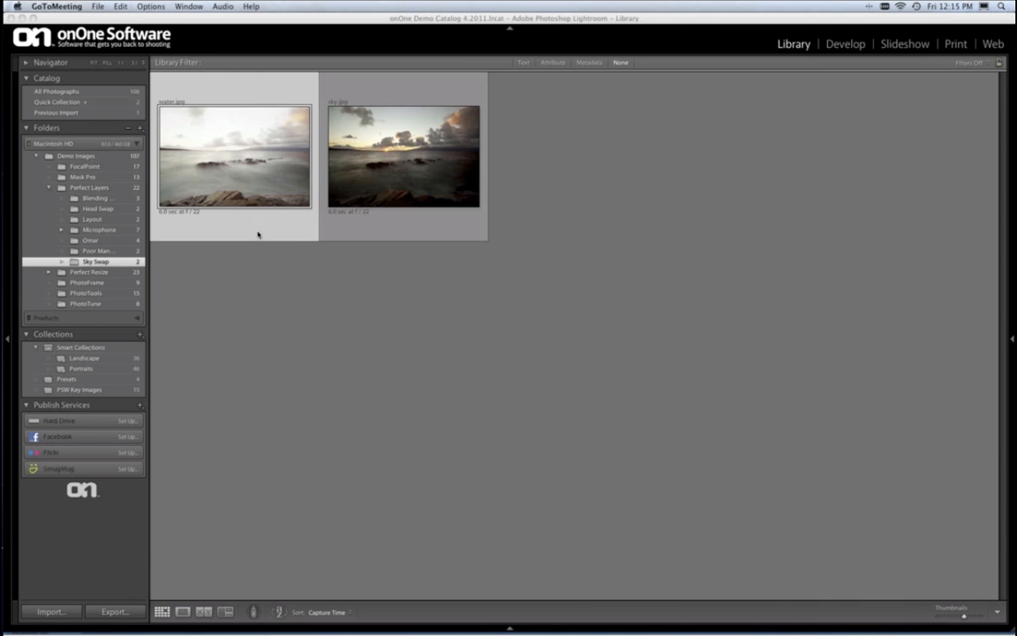
{"action": "left_click", "coordinate": [768, 79]}
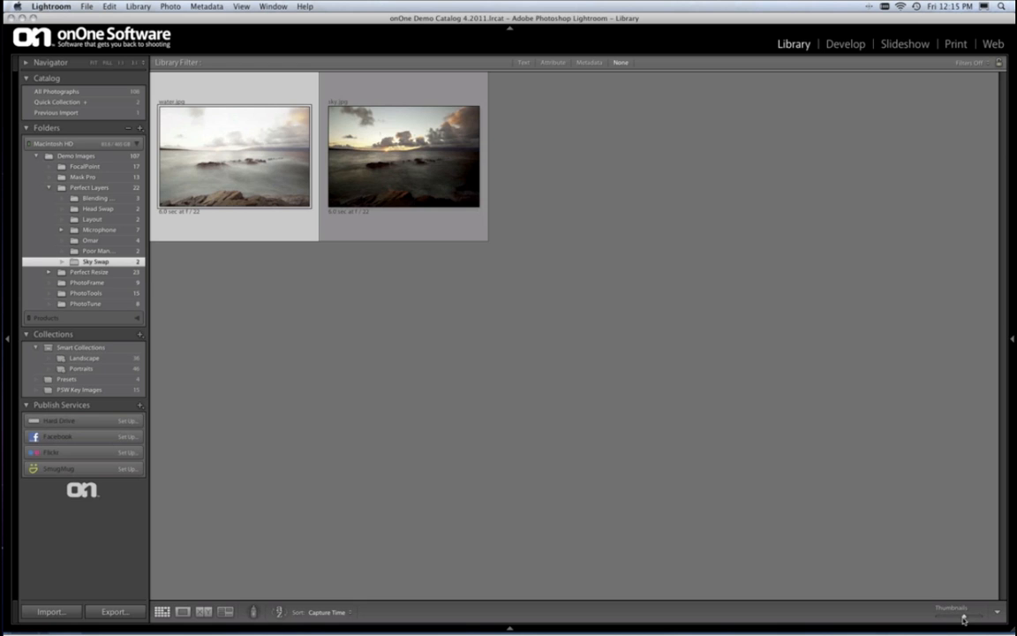
Step: Enlarge the thumbnails and view water.jpg and sky.jpg one after the other at full view, ending back in the grid
{"action": "left_click_drag", "start_coordinate": [963, 619], "coordinate": [977, 619]}
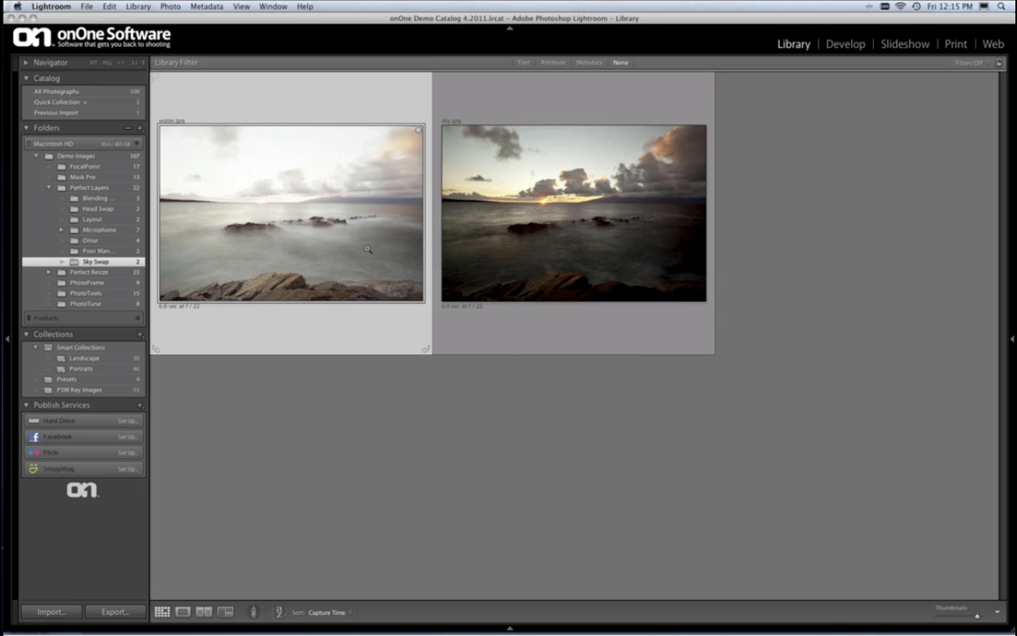
{"action": "double_click", "coordinate": [367, 249]}
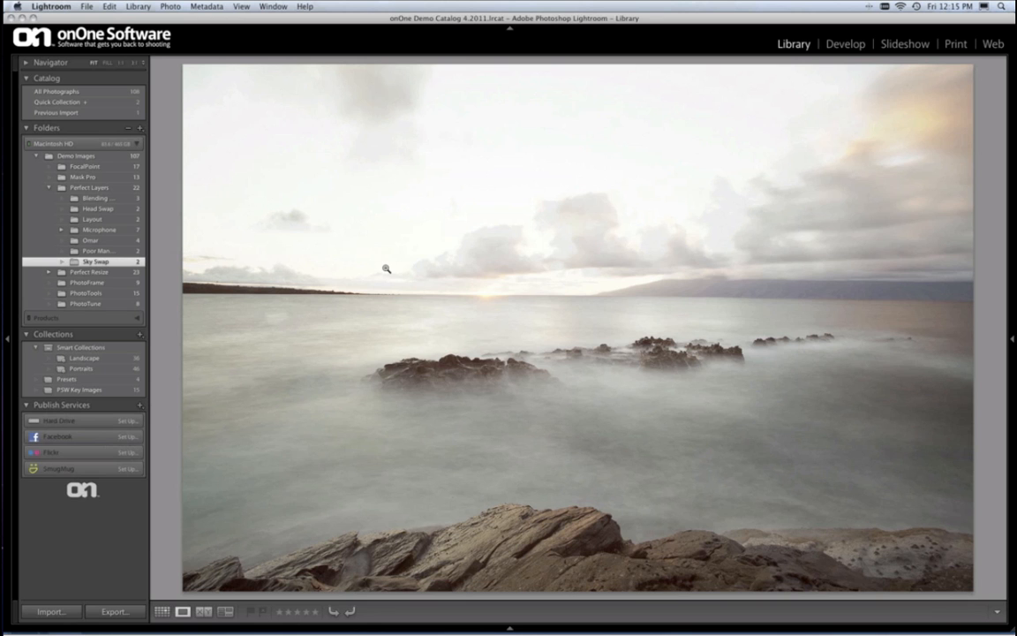
{"action": "key", "text": "Right"}
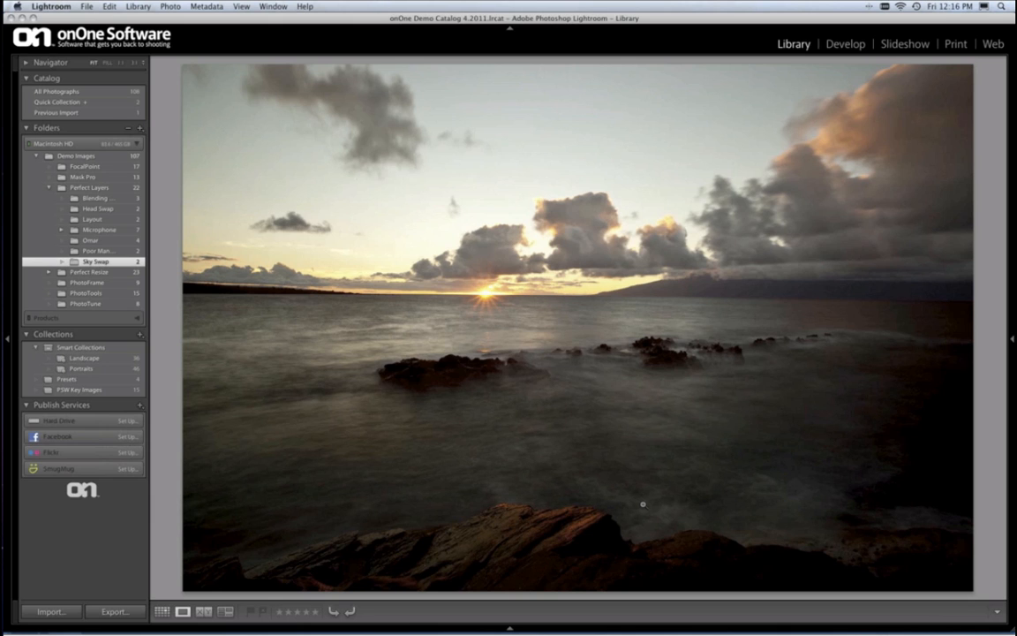
{"action": "key", "text": "g"}
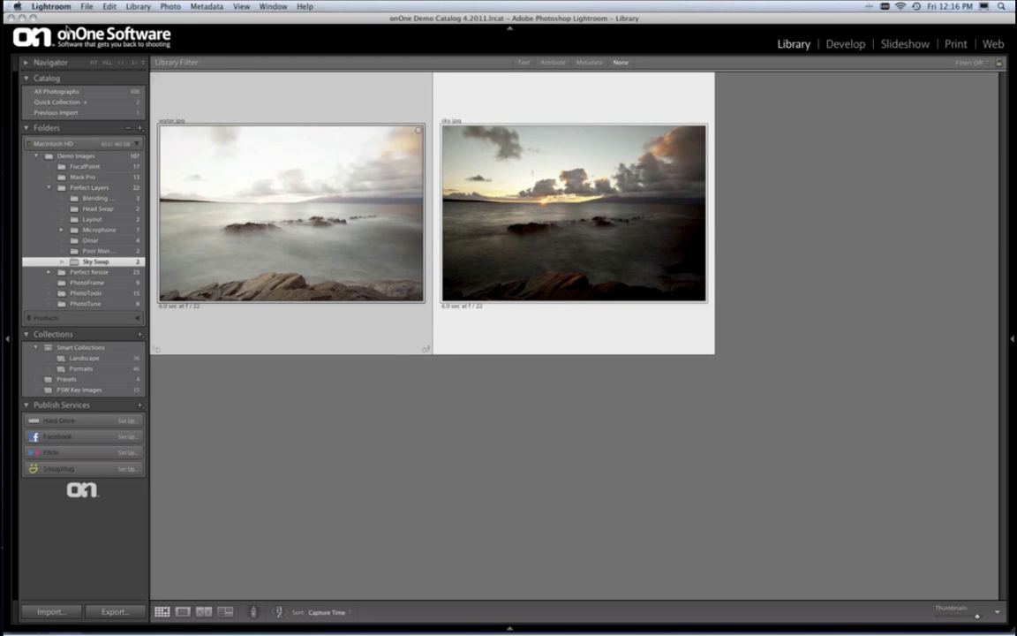
Step: Send the selected water.jpg and sky.jpg to Perfect Layers and enlarge its window to fill the screen
{"action": "left_click", "coordinate": [86, 6]}
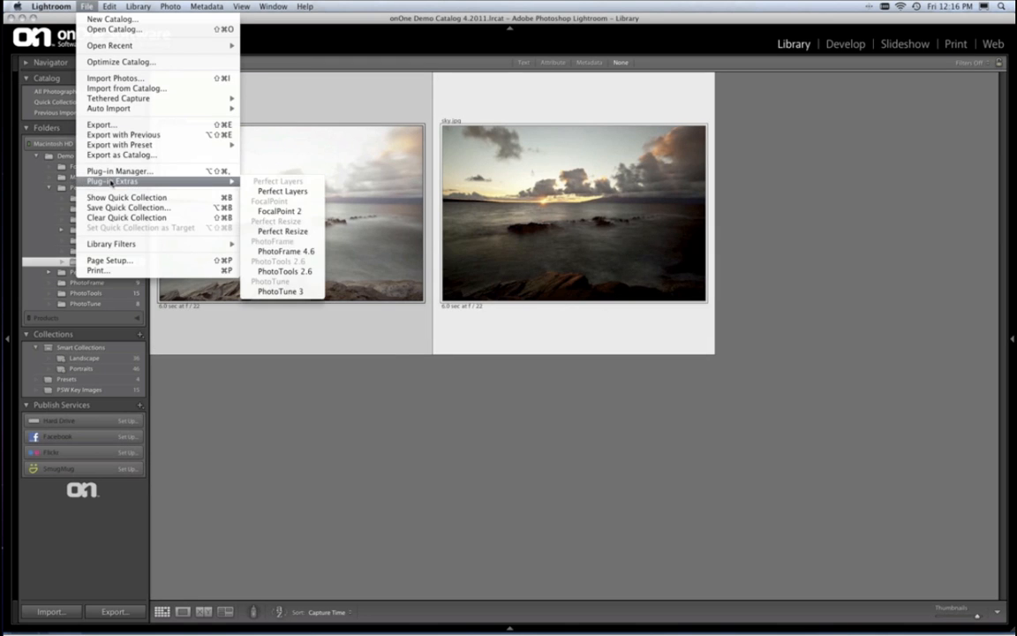
{"action": "mouse_move", "coordinate": [225, 181]}
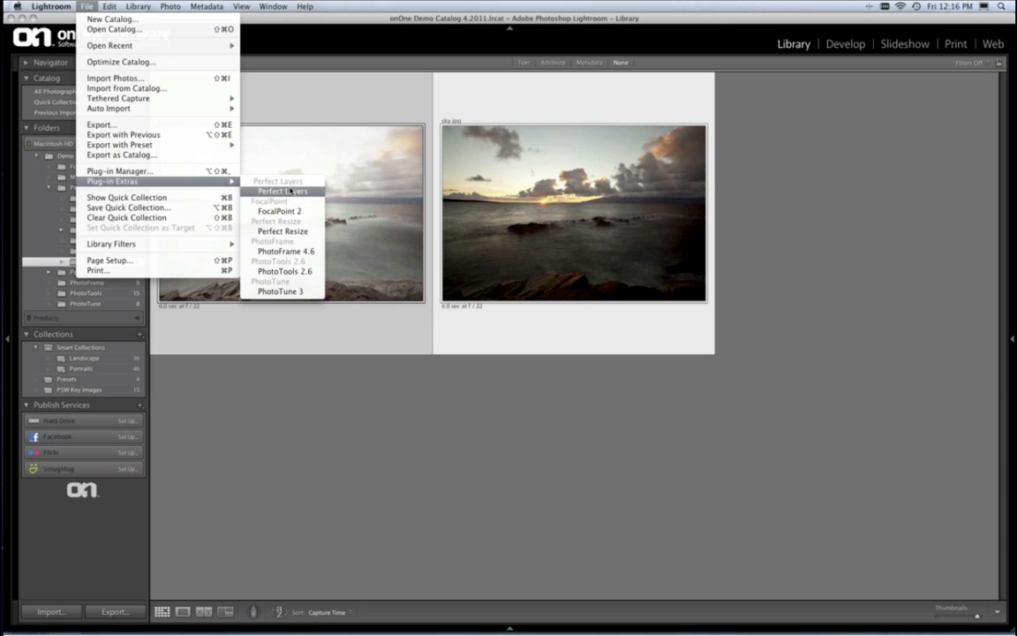
{"action": "left_click", "coordinate": [291, 191]}
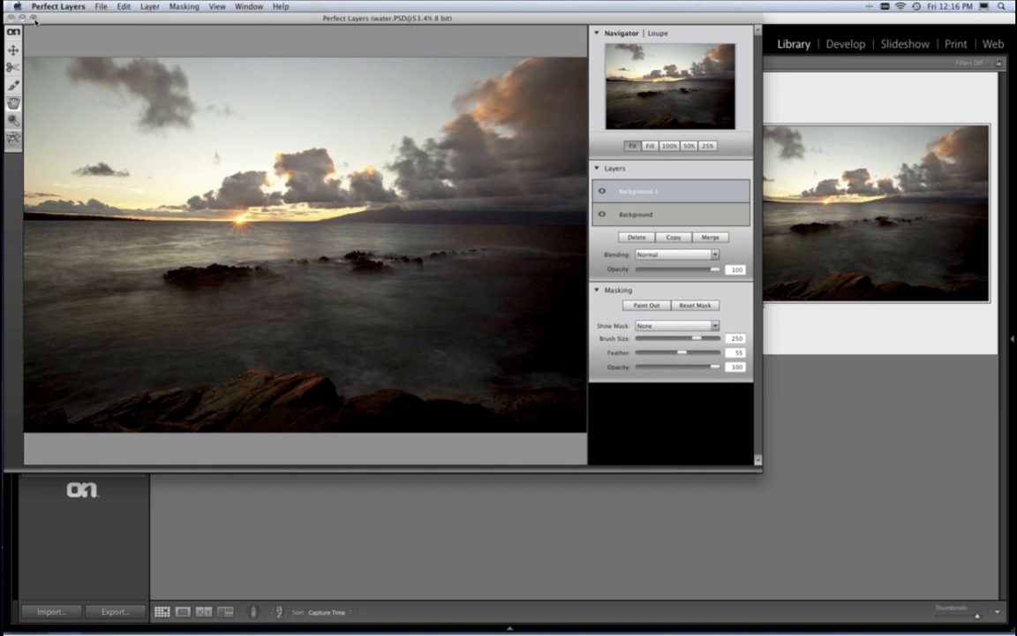
{"action": "left_click", "coordinate": [32, 18]}
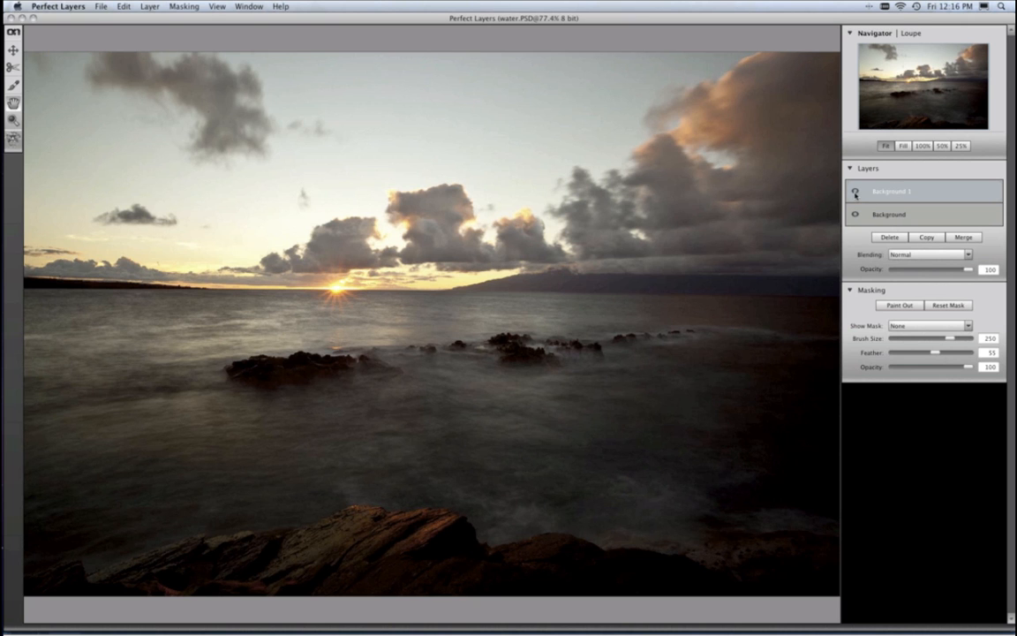
Step: Hide the Background 1 layer and rename the Background layer to "water"
{"action": "left_click", "coordinate": [855, 193]}
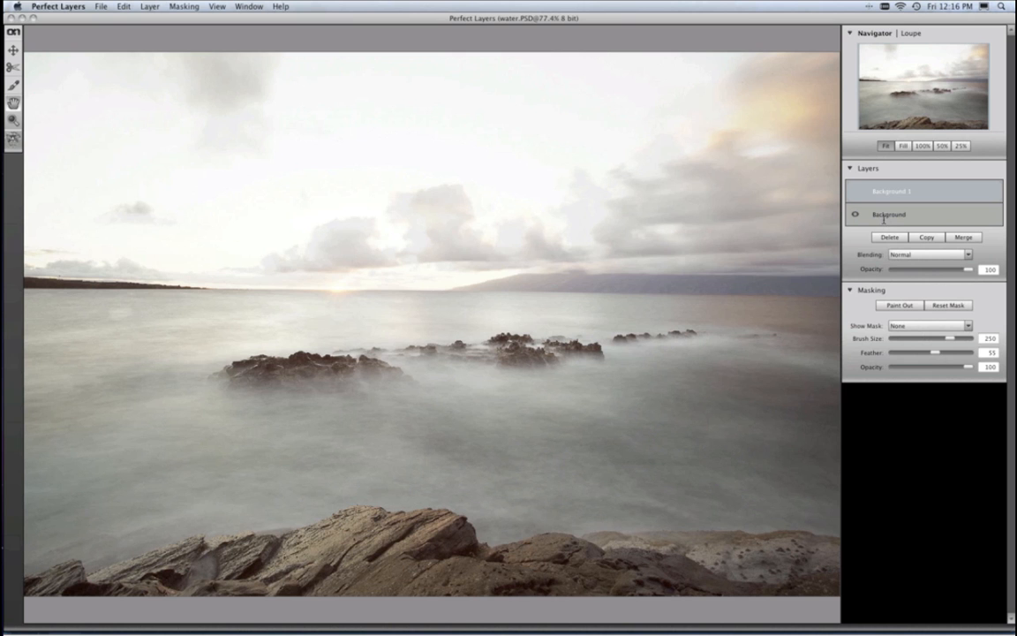
{"action": "double_click", "coordinate": [884, 220]}
{"action": "type", "text": "water"}
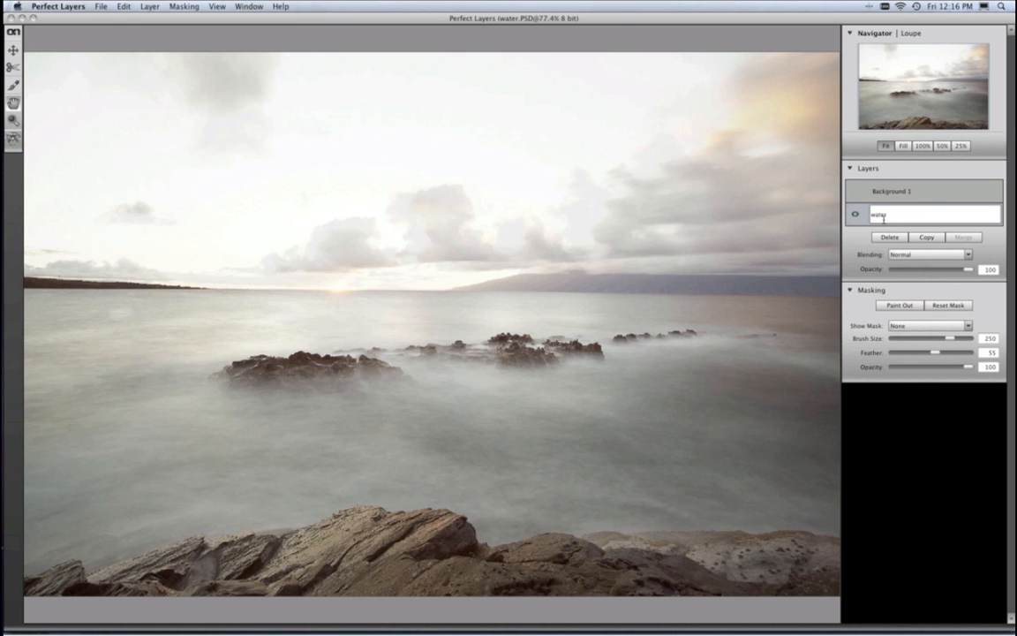
{"action": "key", "text": "Return"}
Step: Show the Background 1 layer again and rename it "sky"
{"action": "left_click", "coordinate": [893, 193]}
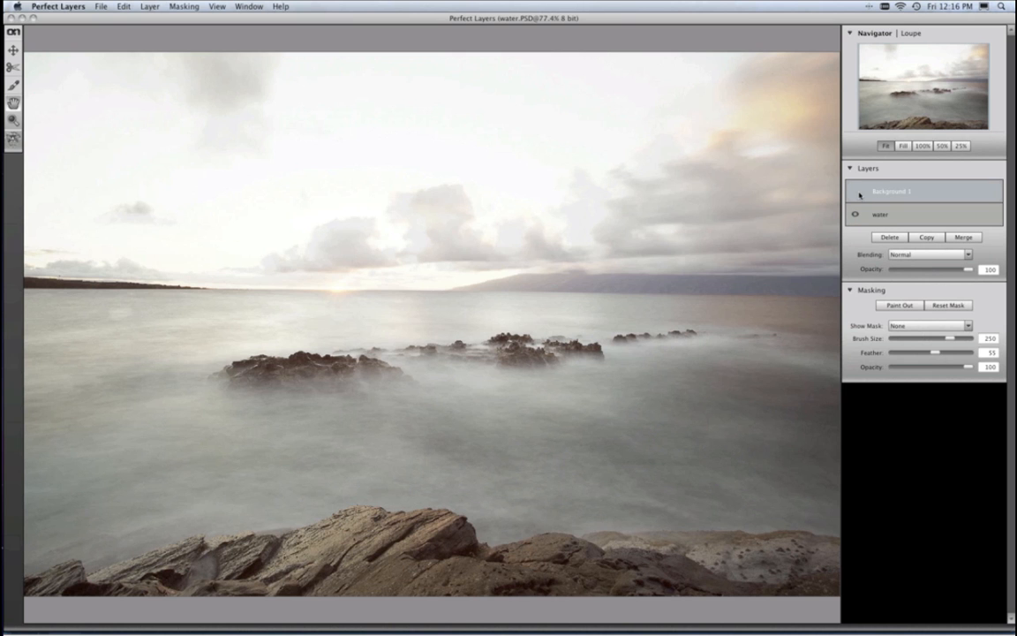
{"action": "left_click", "coordinate": [855, 192]}
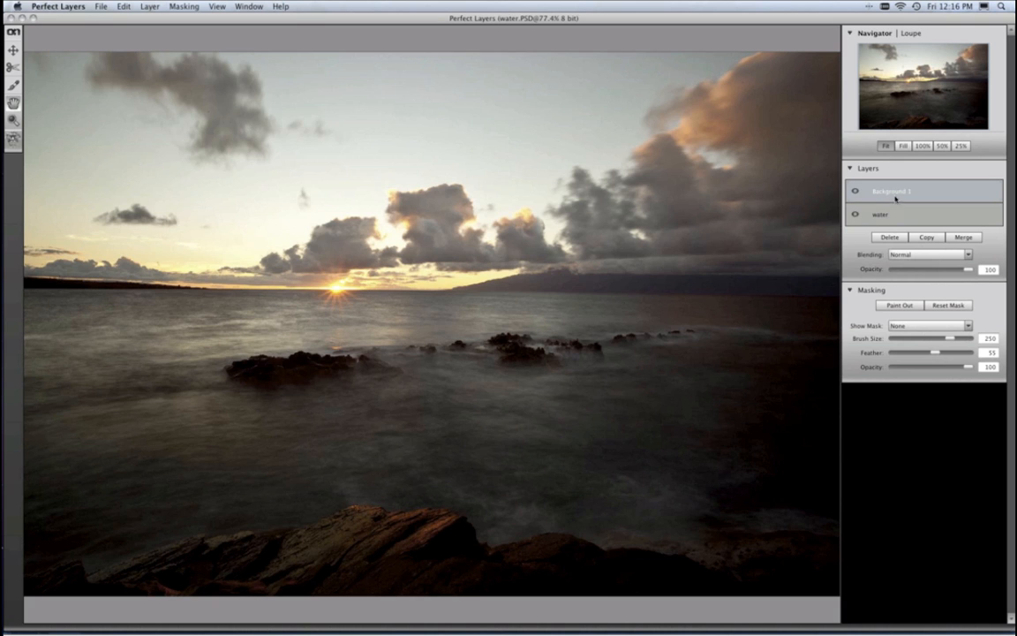
{"action": "double_click", "coordinate": [892, 192]}
{"action": "type", "text": "sky"}
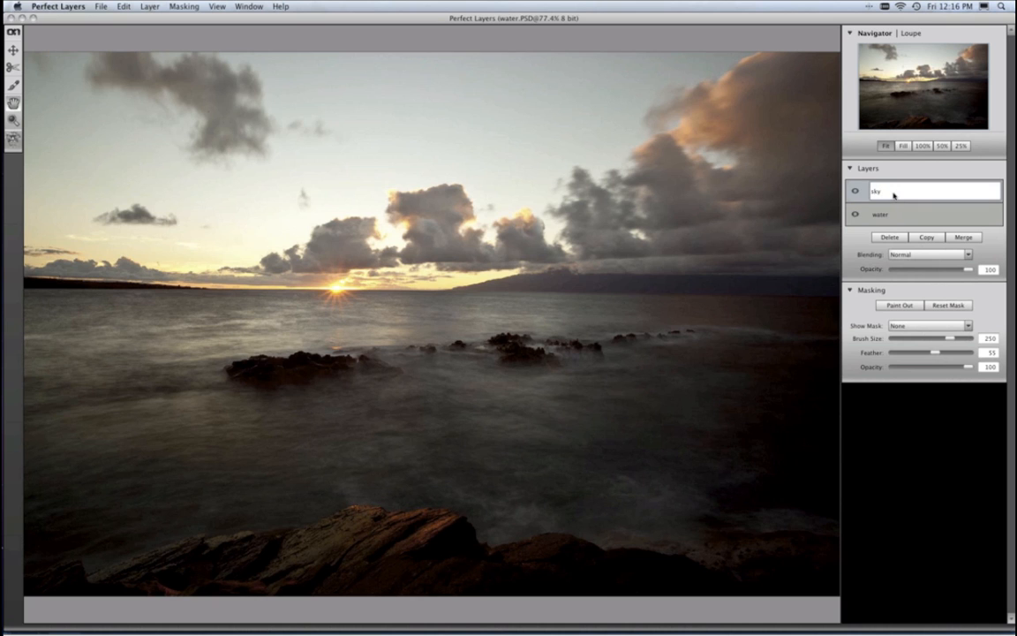
{"action": "key", "text": "Return"}
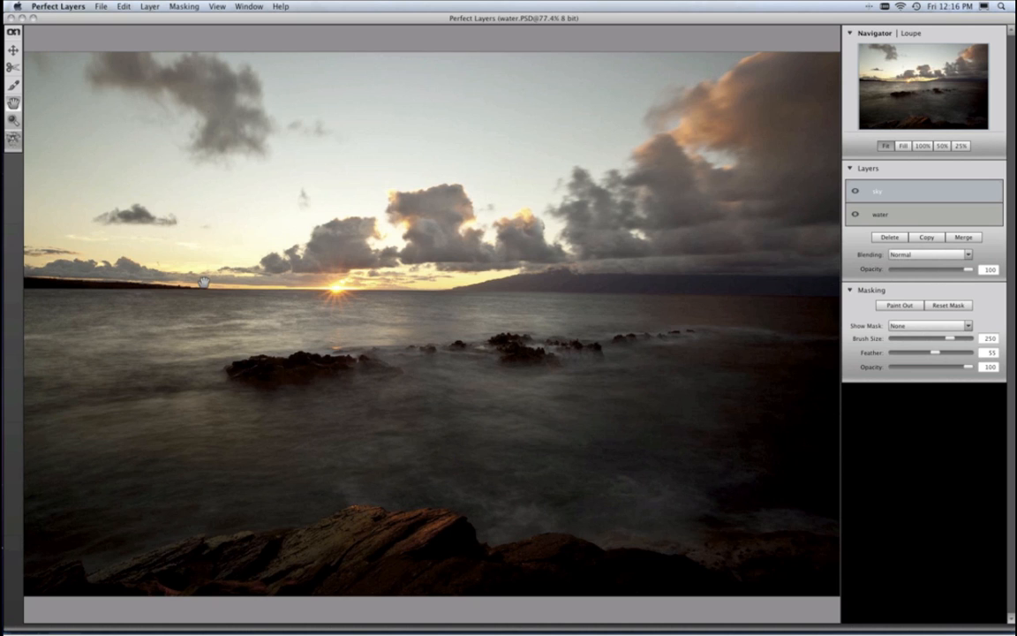
Step: Paint the sky layer out over the water and foreground rocks with a masking brush of size 600, feather 22 and opacity 54
{"action": "left_click", "coordinate": [13, 86]}
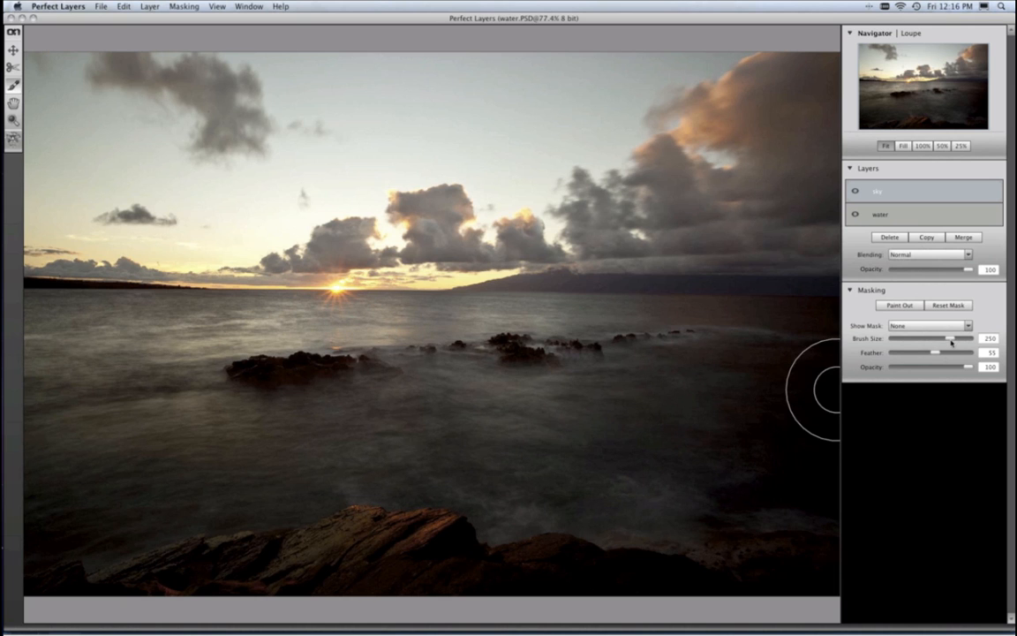
{"action": "left_click_drag", "start_coordinate": [952, 344], "coordinate": [959, 340]}
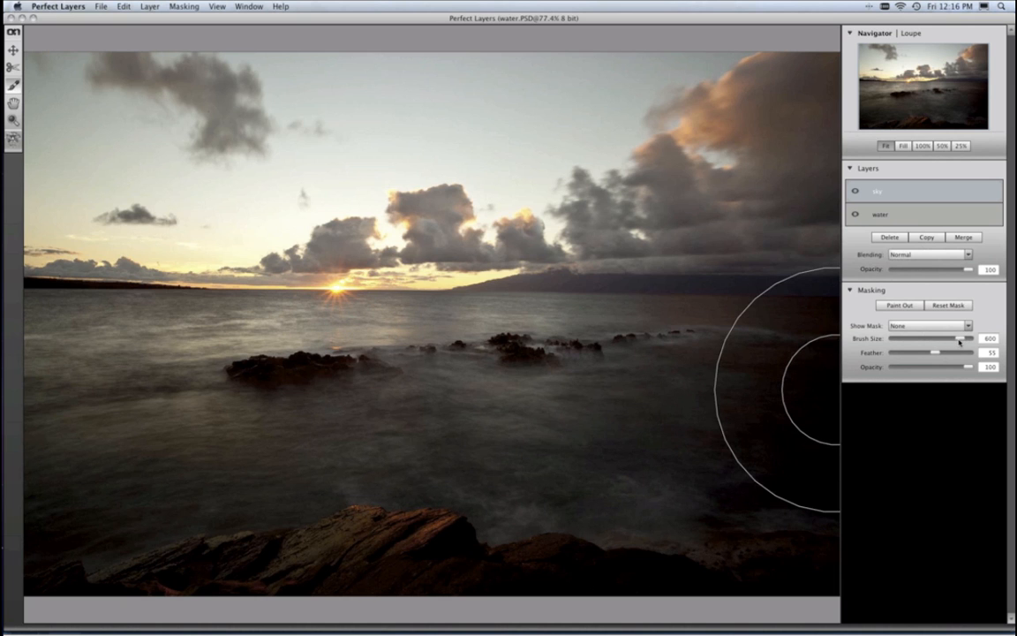
{"action": "left_click_drag", "start_coordinate": [935, 353], "coordinate": [911, 356]}
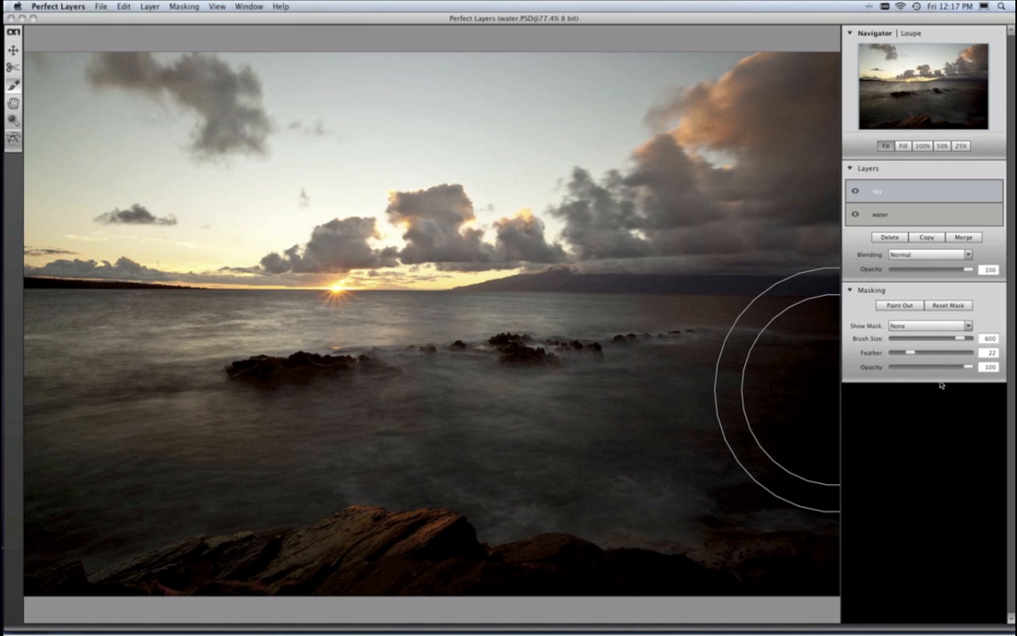
{"action": "left_click_drag", "start_coordinate": [969, 366], "coordinate": [936, 370]}
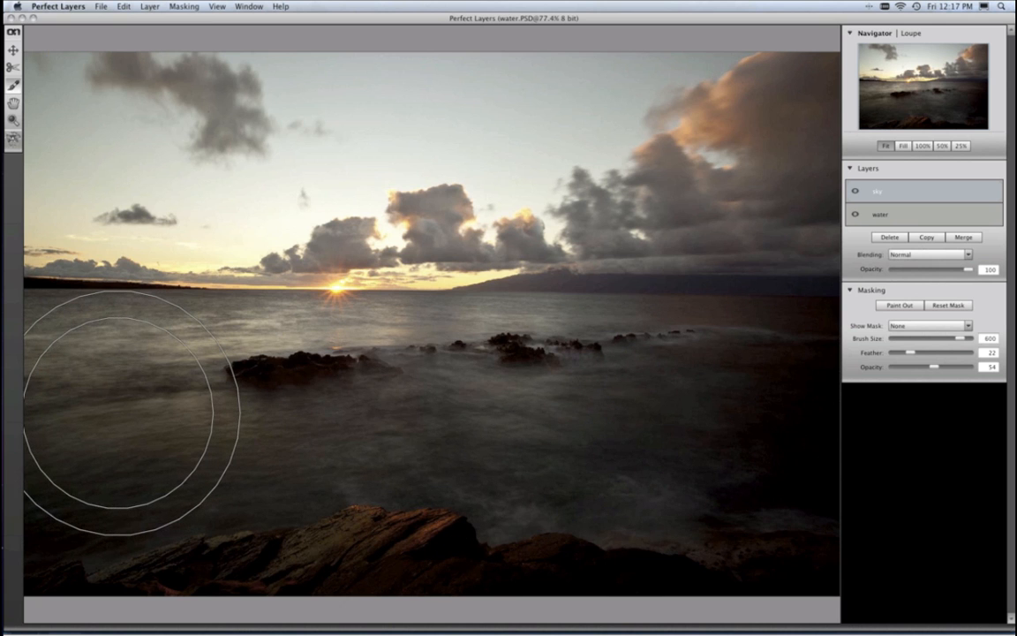
{"action": "left_click", "coordinate": [129, 410]}
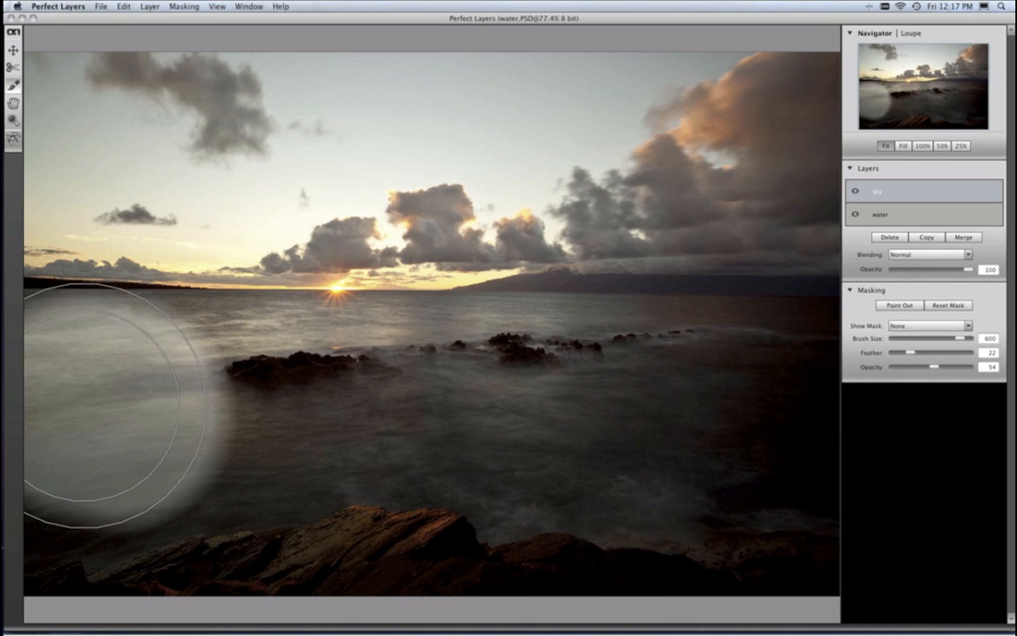
{"action": "mouse_move", "coordinate": [125, 409]}
{"action": "left_mouse_down"}
{"action": "mouse_move", "coordinate": [289, 414]}
{"action": "mouse_move", "coordinate": [236, 405]}
{"action": "mouse_move", "coordinate": [276, 406]}
{"action": "mouse_move", "coordinate": [55, 401]}
{"action": "mouse_move", "coordinate": [166, 412]}
{"action": "mouse_move", "coordinate": [827, 405]}
{"action": "mouse_move", "coordinate": [754, 400]}
{"action": "mouse_move", "coordinate": [814, 422]}
{"action": "mouse_move", "coordinate": [811, 473]}
{"action": "mouse_move", "coordinate": [771, 521]}
{"action": "mouse_move", "coordinate": [237, 535]}
{"action": "mouse_move", "coordinate": [102, 529]}
{"action": "mouse_move", "coordinate": [118, 514]}
{"action": "mouse_move", "coordinate": [63, 535]}
{"action": "left_mouse_up"}
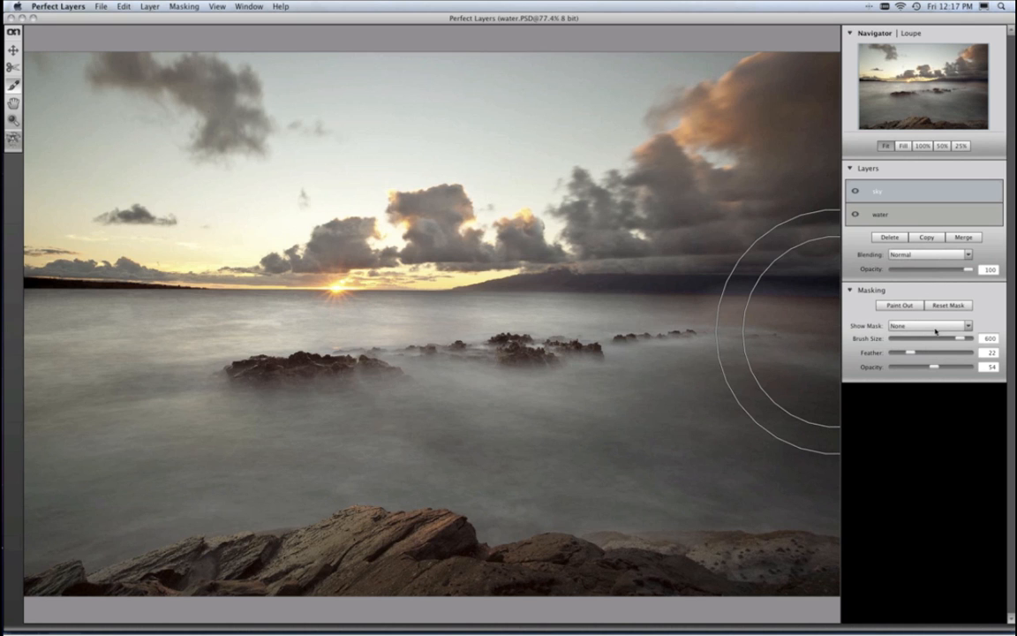
Step: Inspect the sky layer's mask in Grayscale, Overlay and White display modes, and set the mask display back to None
{"action": "left_click", "coordinate": [934, 331]}
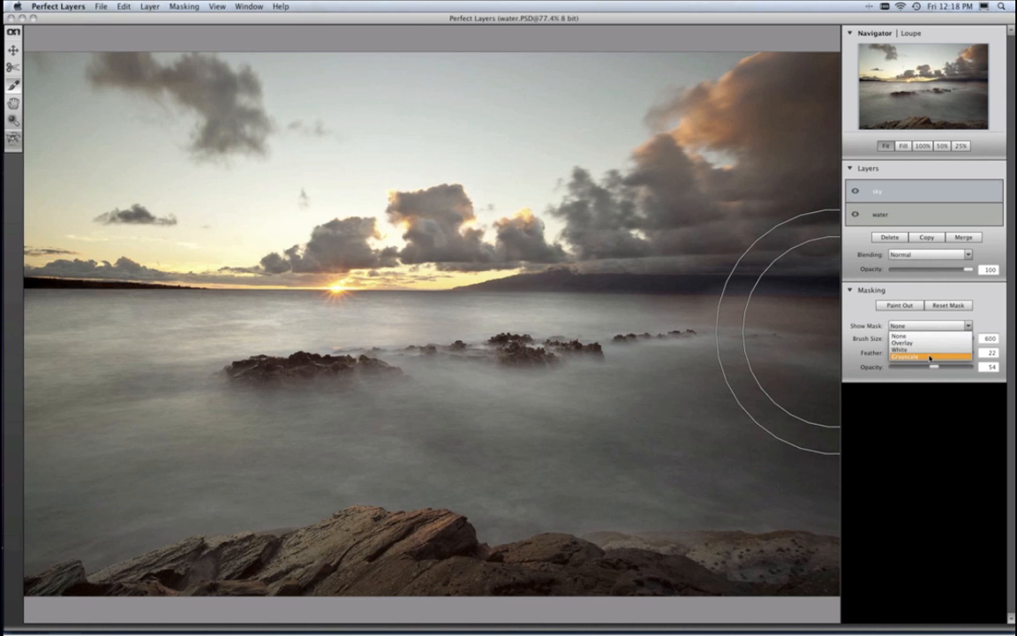
{"action": "left_click", "coordinate": [930, 357]}
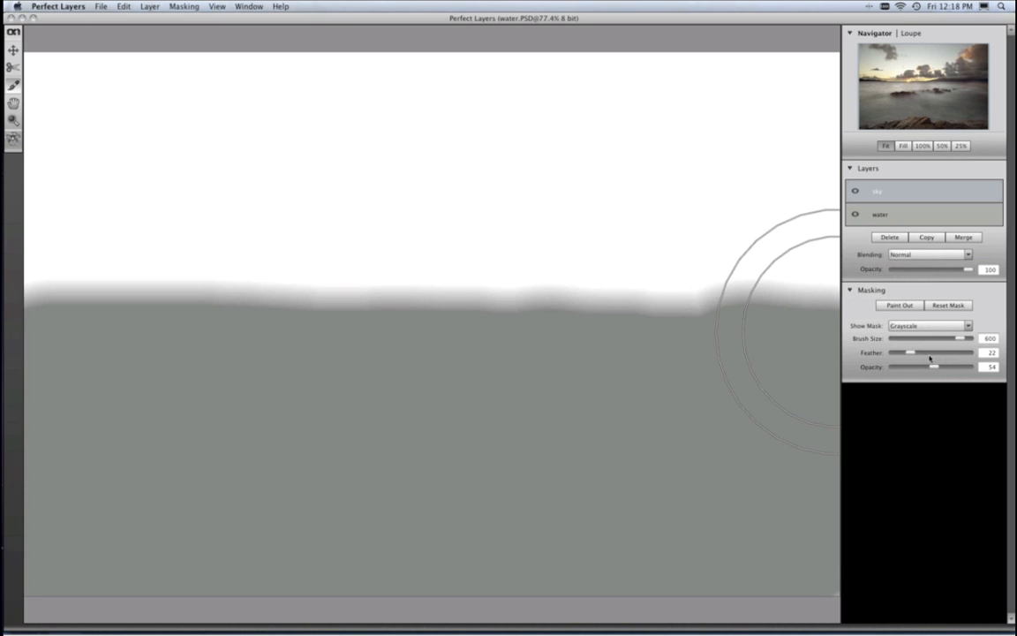
{"action": "left_click", "coordinate": [924, 329]}
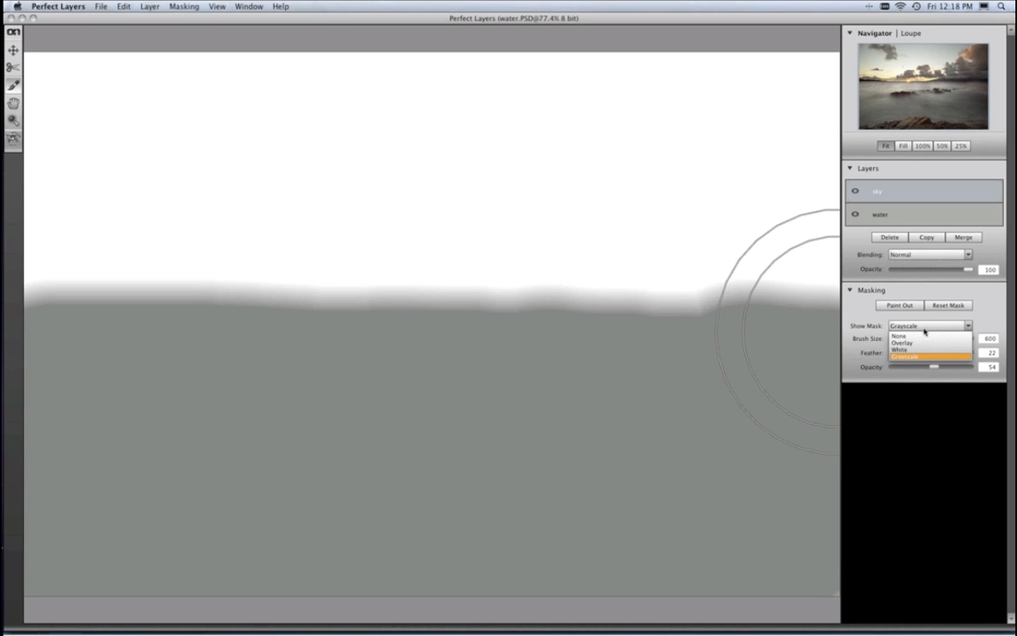
{"action": "left_click", "coordinate": [922, 343]}
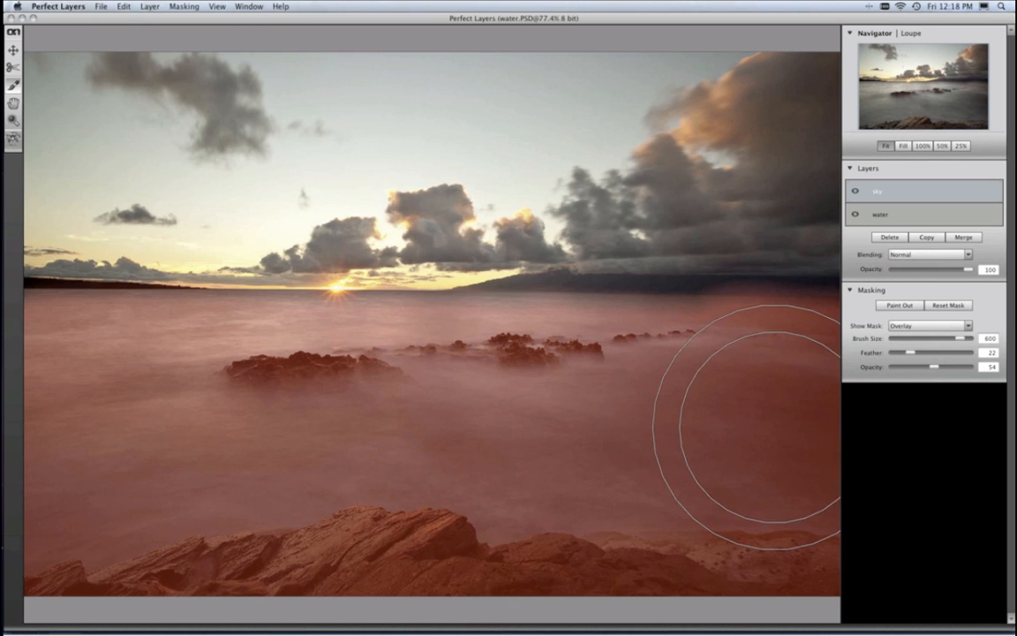
{"action": "left_click", "coordinate": [953, 327]}
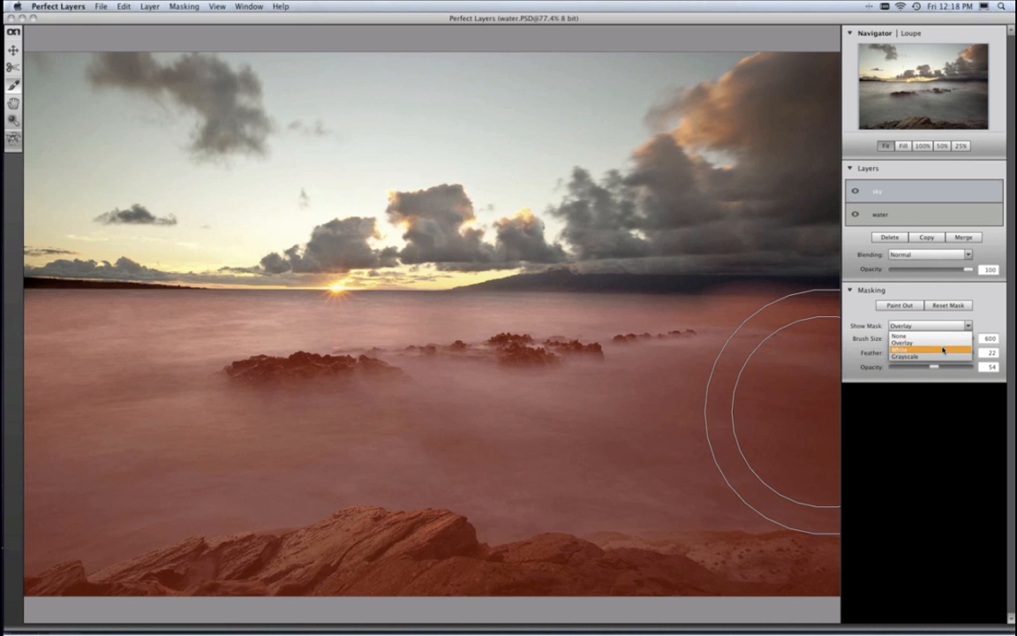
{"action": "left_click", "coordinate": [946, 342]}
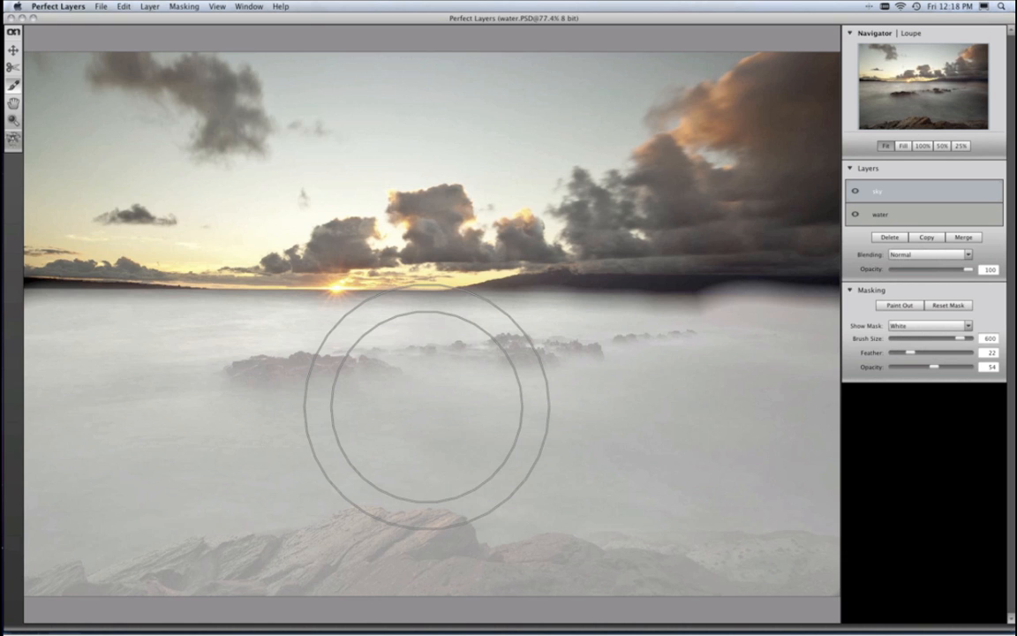
{"action": "left_click", "coordinate": [910, 326]}
{"action": "left_click", "coordinate": [904, 342]}
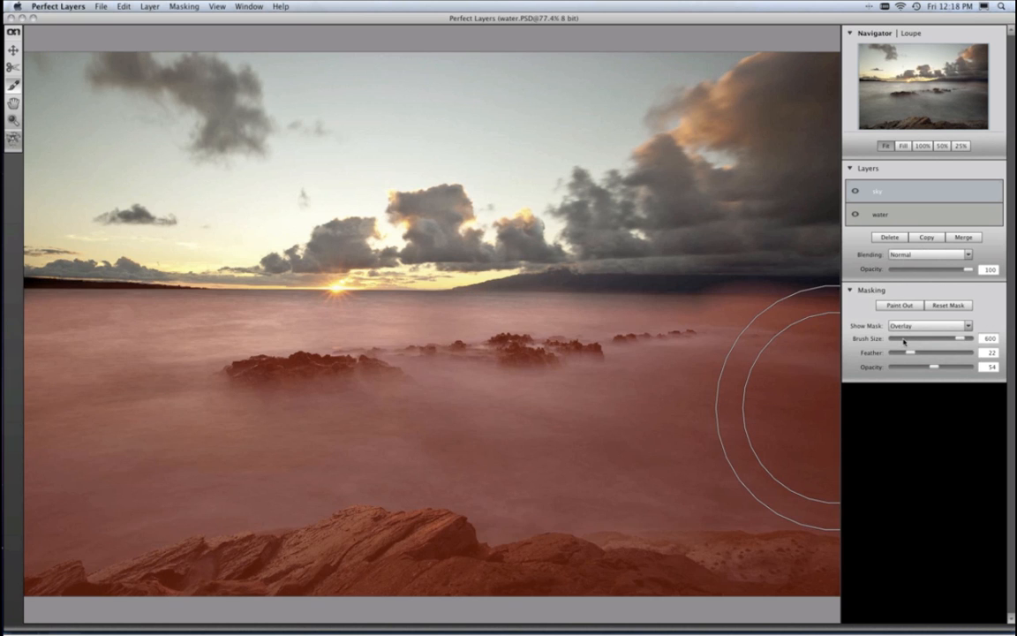
{"action": "left_click", "coordinate": [914, 326]}
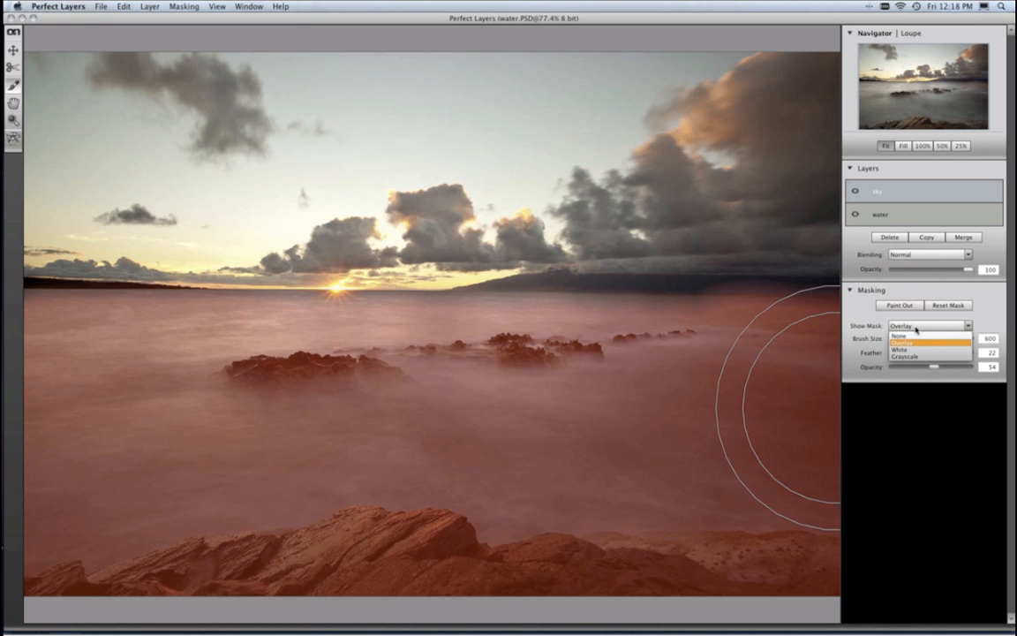
{"action": "left_click", "coordinate": [915, 336]}
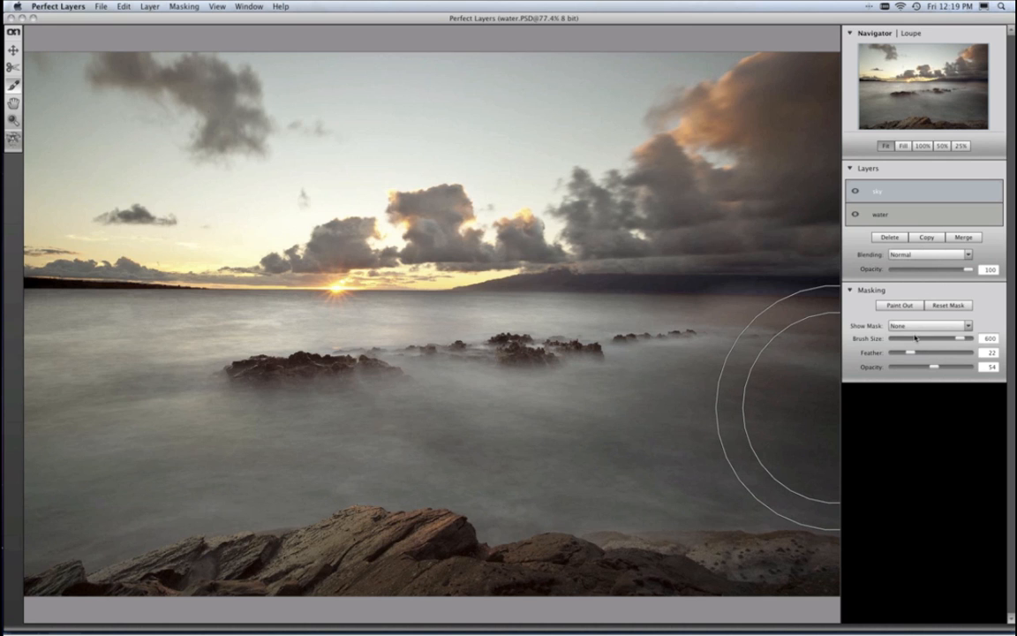
Step: Close the water.PSD composite and switch to Lightroom
{"action": "key", "text": "super+q"}
{"action": "left_click", "coordinate": [459, 297]}
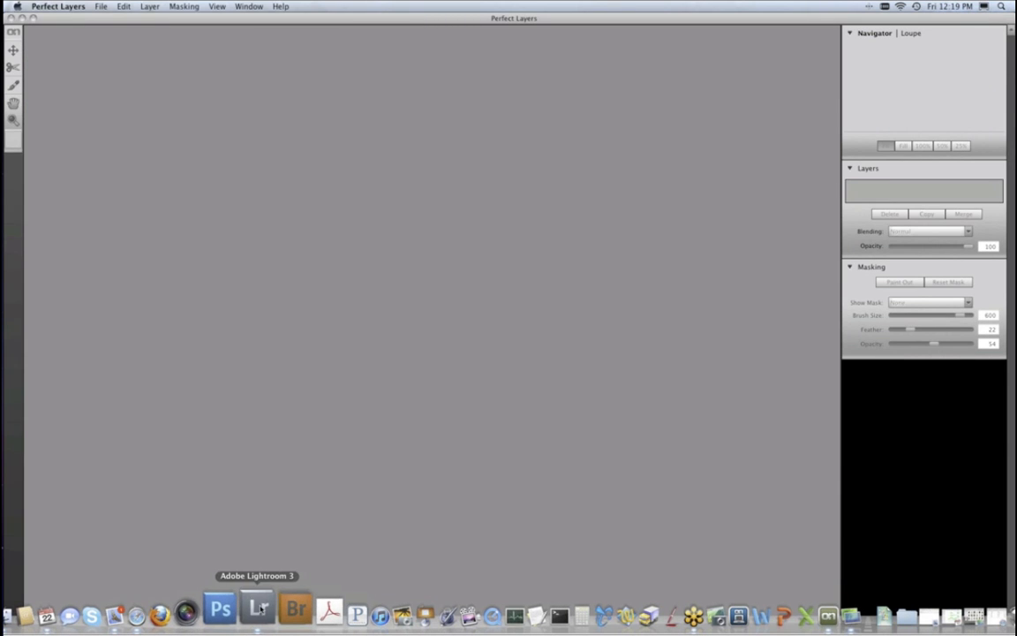
{"action": "left_click", "coordinate": [258, 608]}
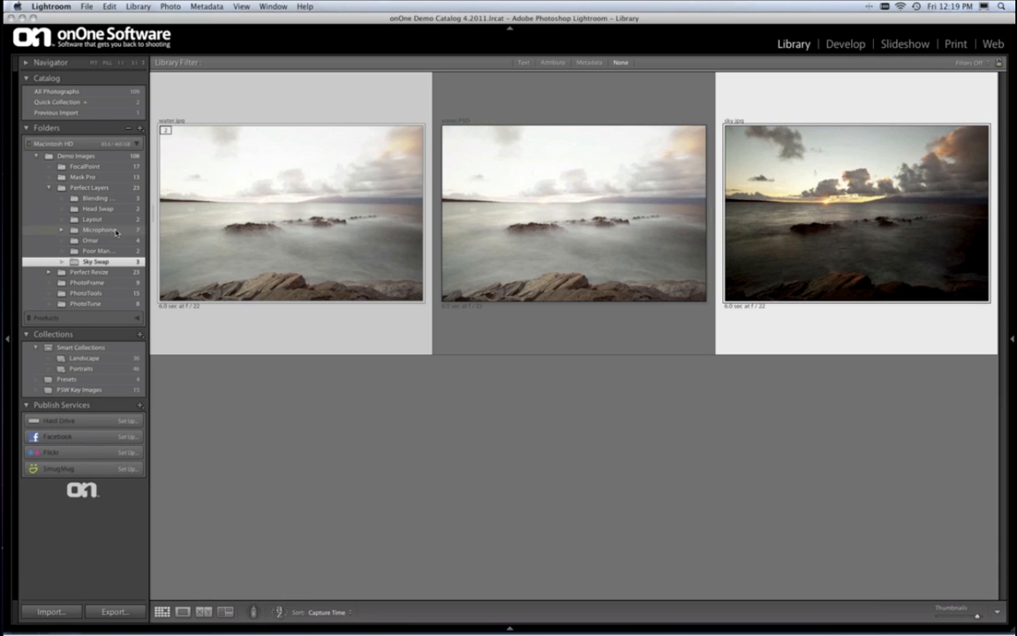
Step: Open the Microphone folder with smaller thumbnails, select all its photos and send them to Perfect Layers
{"action": "left_click", "coordinate": [113, 230]}
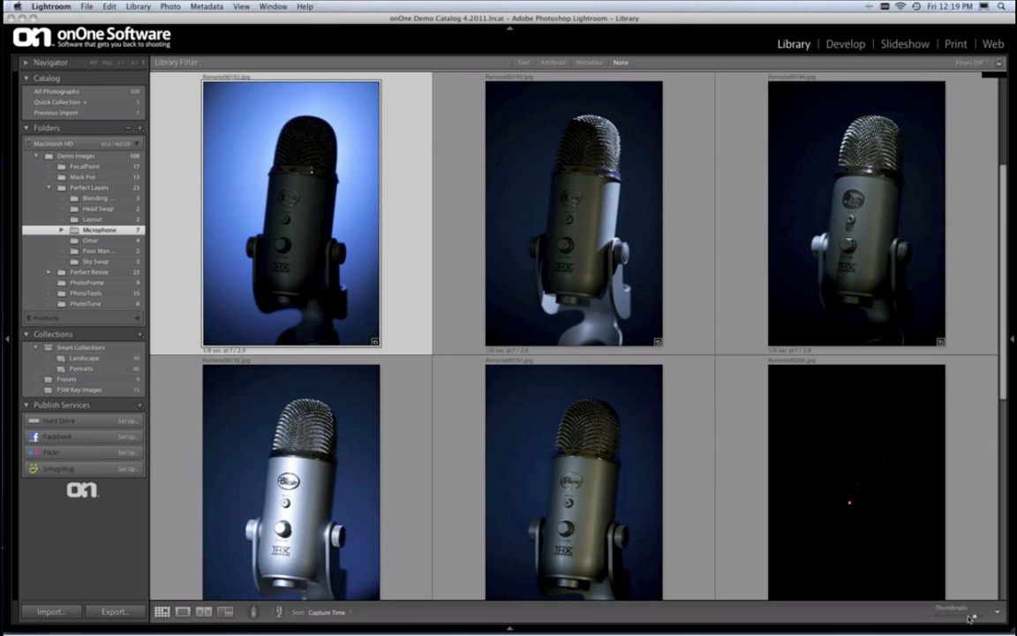
{"action": "left_click_drag", "start_coordinate": [979, 618], "coordinate": [970, 618]}
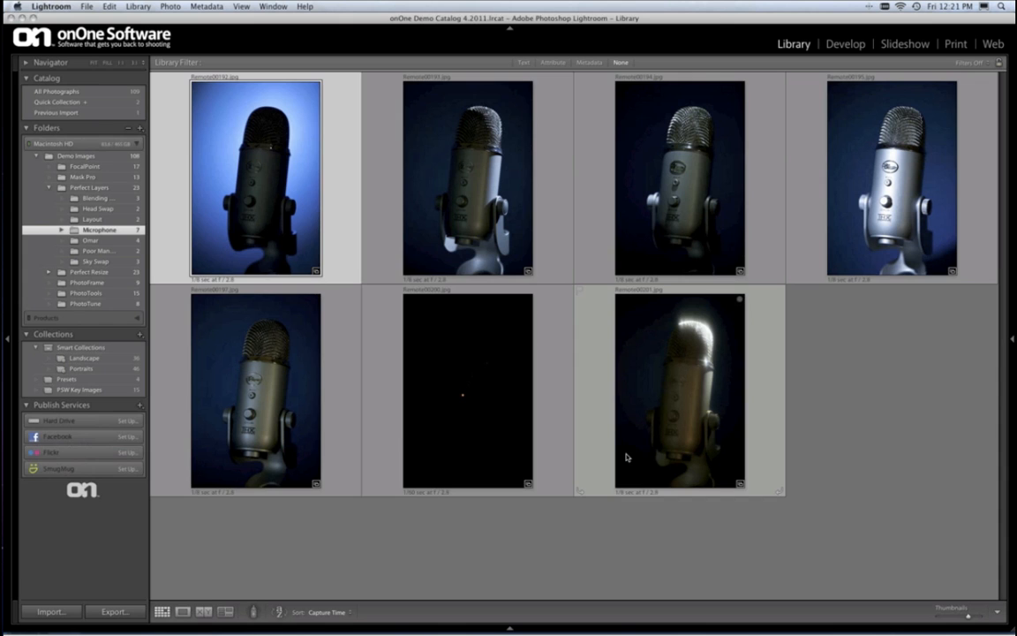
{"action": "key", "text": "super+a"}
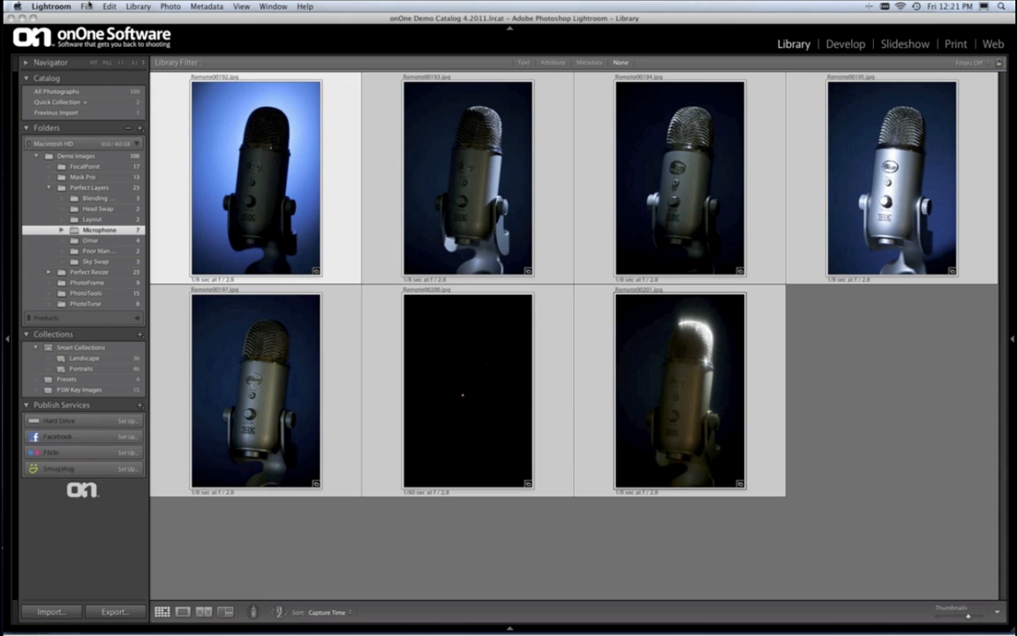
{"action": "left_click", "coordinate": [88, 6]}
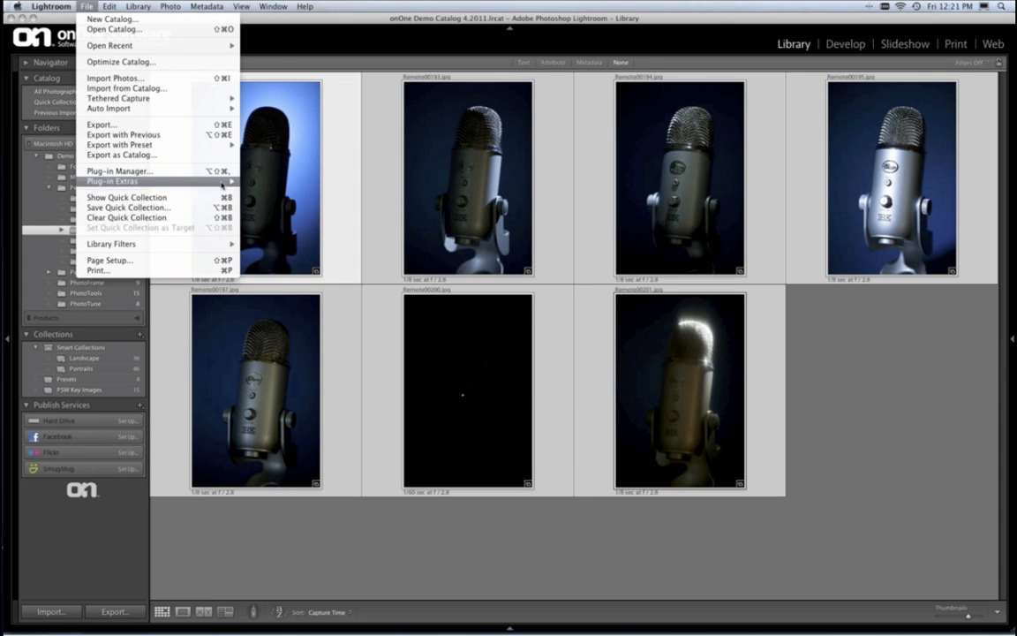
{"action": "mouse_move", "coordinate": [223, 181]}
{"action": "left_click", "coordinate": [257, 192]}
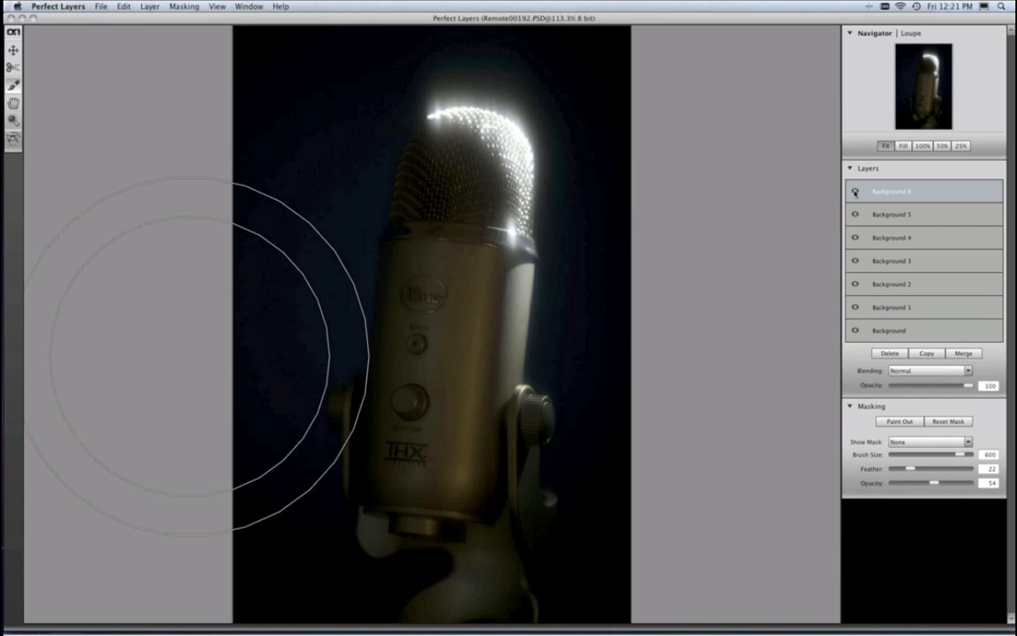
Step: Hide the Background 6, Background 5, Background 4, Background 3 and Background 2 layers
{"action": "left_click", "coordinate": [855, 191]}
{"action": "left_click", "coordinate": [856, 212]}
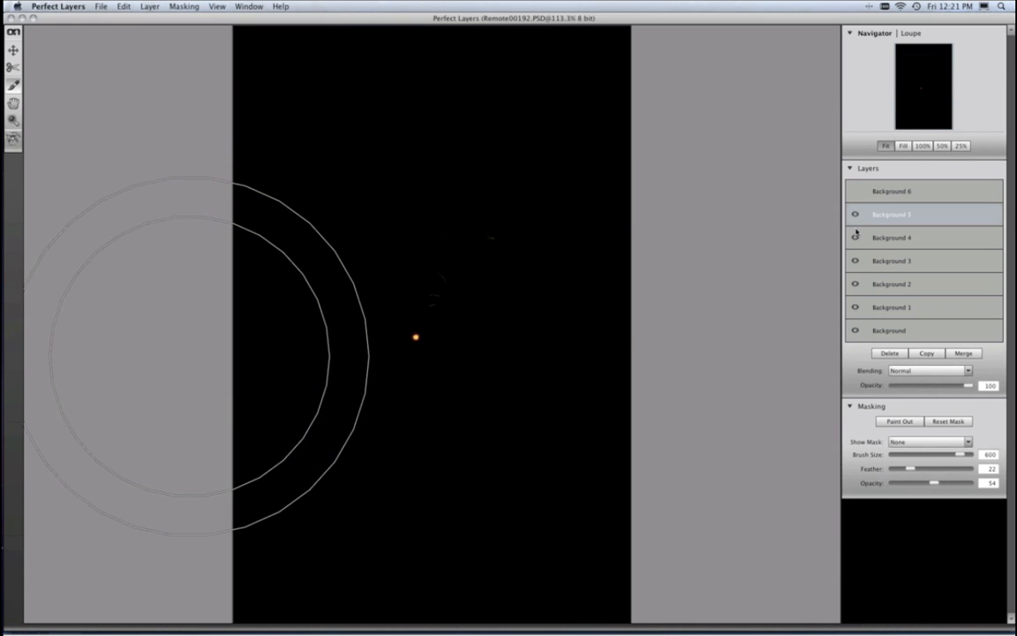
{"action": "left_click", "coordinate": [855, 214]}
{"action": "left_click", "coordinate": [855, 237]}
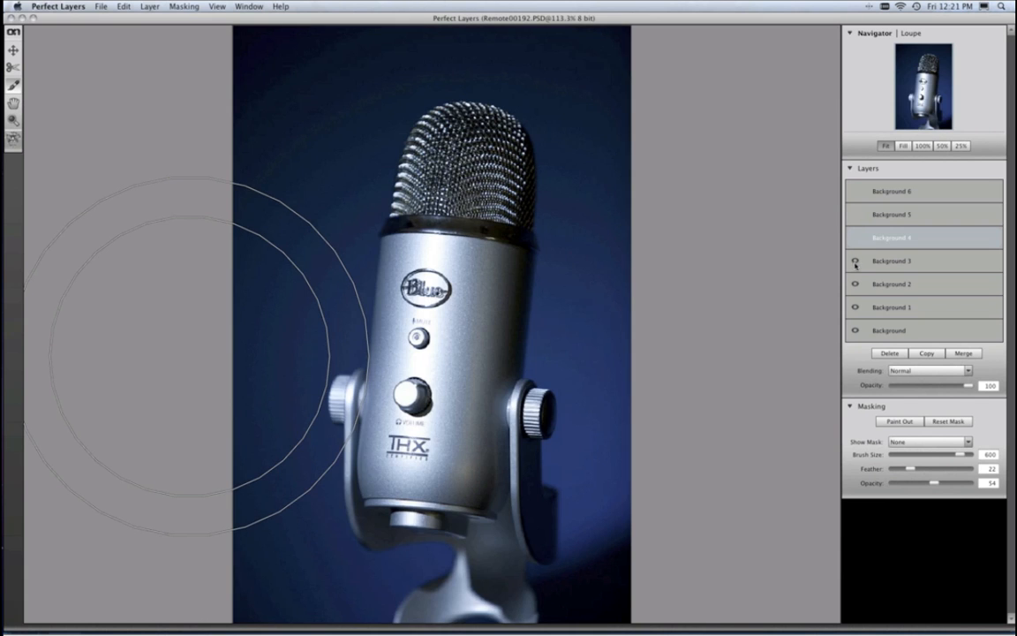
{"action": "left_click", "coordinate": [855, 260]}
{"action": "left_click", "coordinate": [855, 285]}
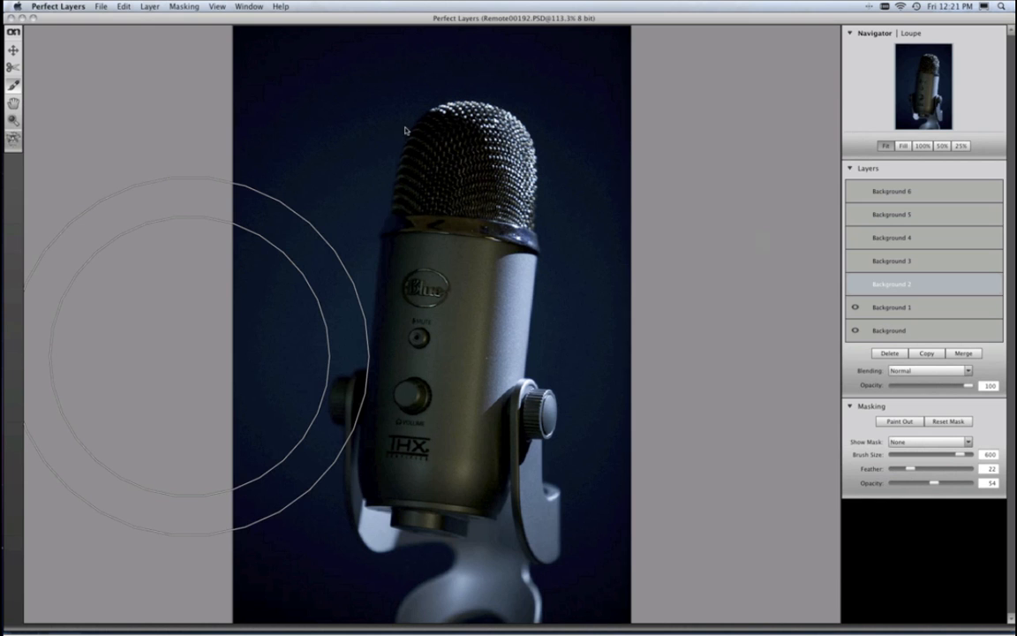
Step: Switch to the Move tool, toggle Background 1 off and on, and set its blending mode to Lighten while adjusting its layer opacity
{"action": "left_click", "coordinate": [13, 50]}
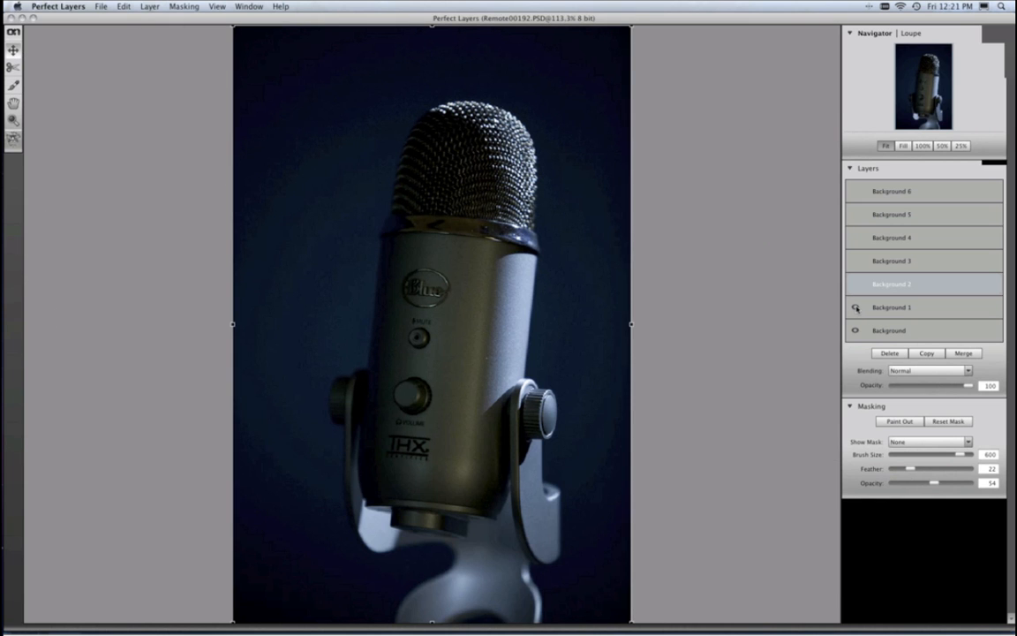
{"action": "left_click", "coordinate": [855, 307]}
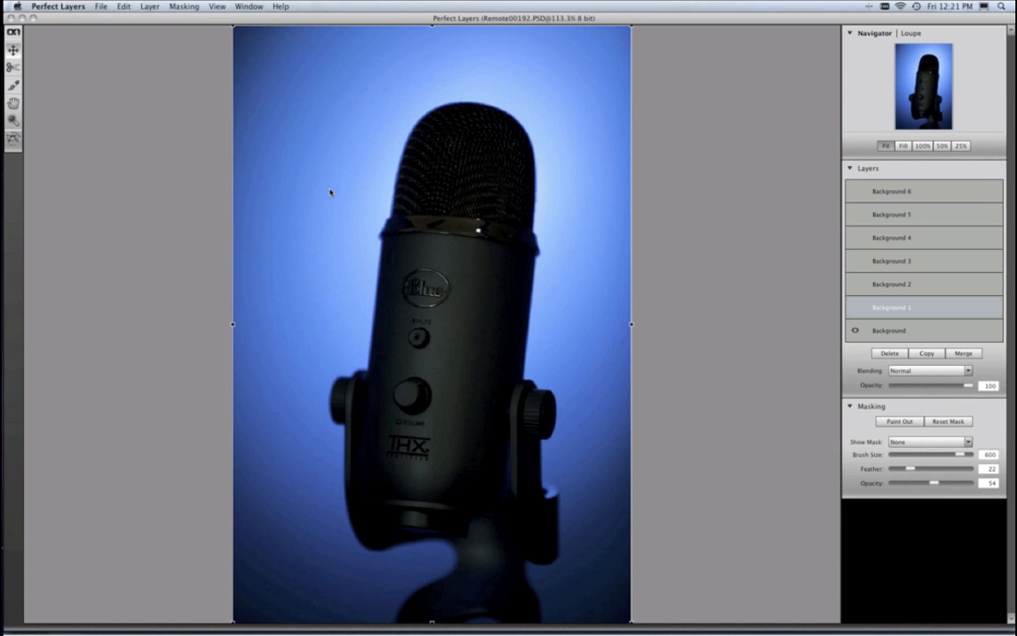
{"action": "left_click", "coordinate": [854, 308]}
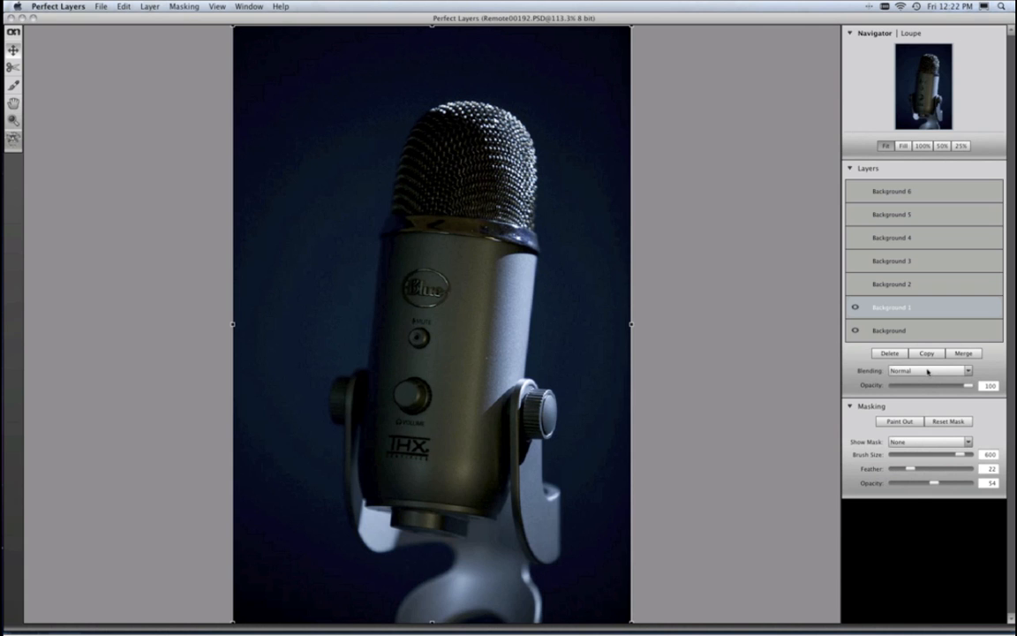
{"action": "left_click", "coordinate": [927, 372]}
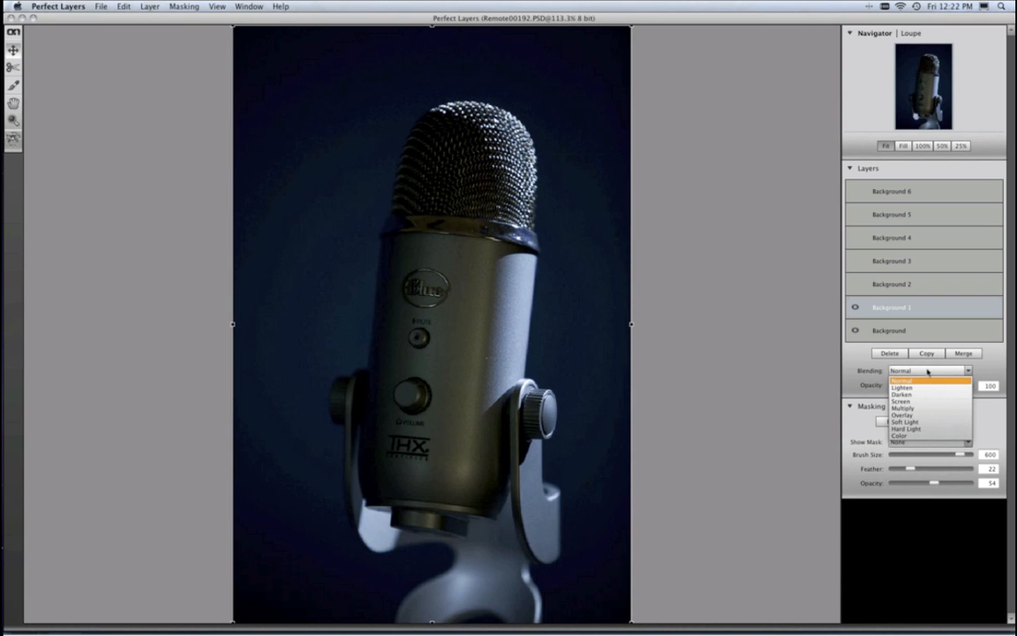
{"action": "left_click", "coordinate": [926, 387]}
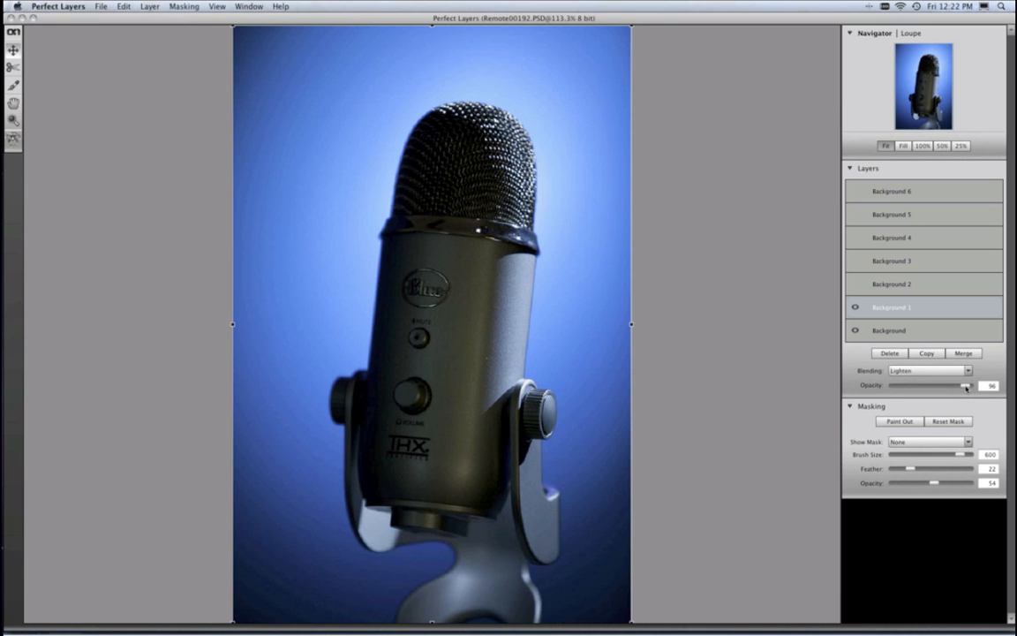
{"action": "mouse_move", "coordinate": [968, 387]}
{"action": "left_mouse_down"}
{"action": "mouse_move", "coordinate": [903, 390]}
{"action": "mouse_move", "coordinate": [975, 398]}
{"action": "left_mouse_up"}
Step: Show the Background 2 layer, set its blending mode to Lighten, and compare the image with the layer hidden and shown
{"action": "left_click", "coordinate": [894, 283]}
{"action": "left_click", "coordinate": [854, 284]}
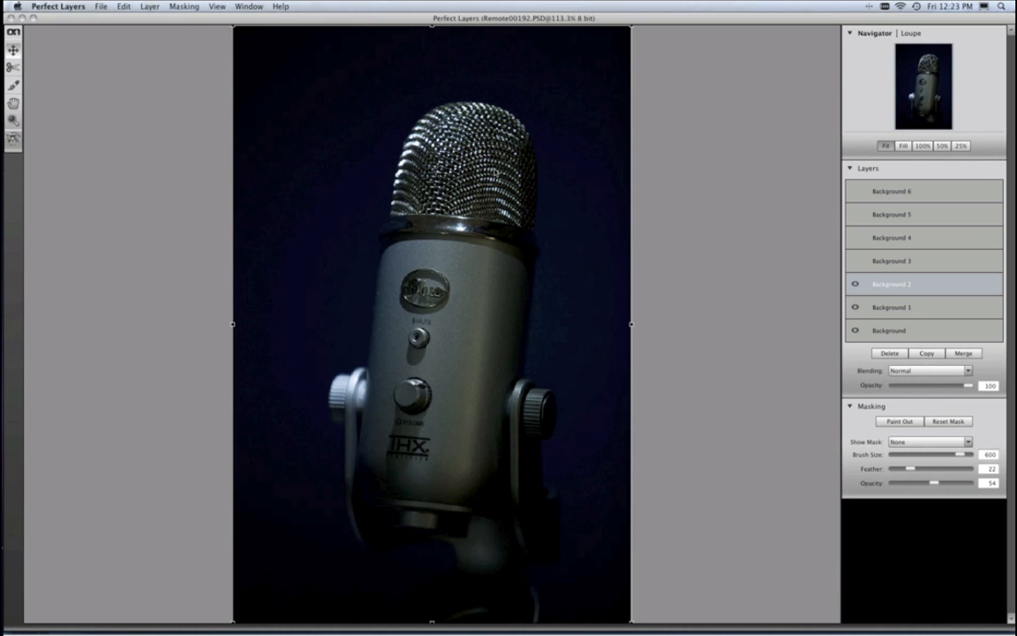
{"action": "left_click", "coordinate": [907, 376]}
{"action": "left_click", "coordinate": [906, 390]}
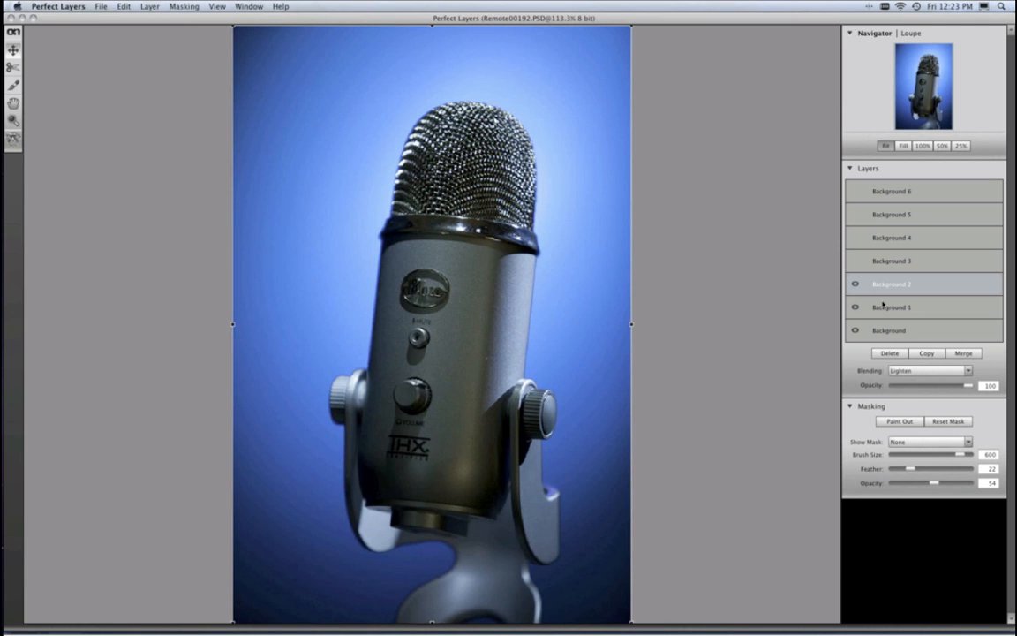
{"action": "left_click", "coordinate": [855, 284]}
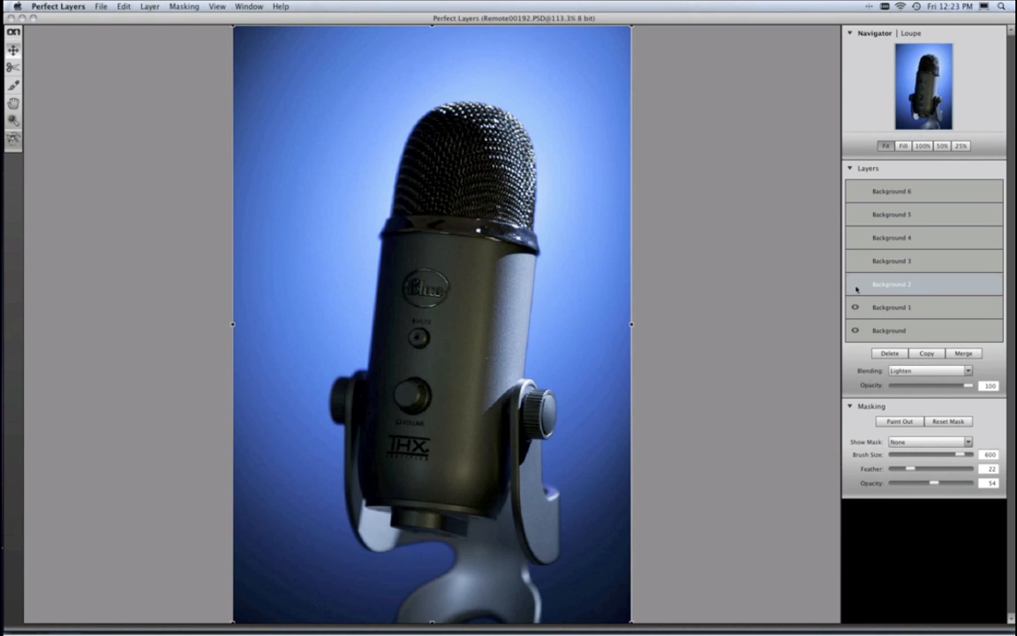
{"action": "left_click", "coordinate": [855, 284]}
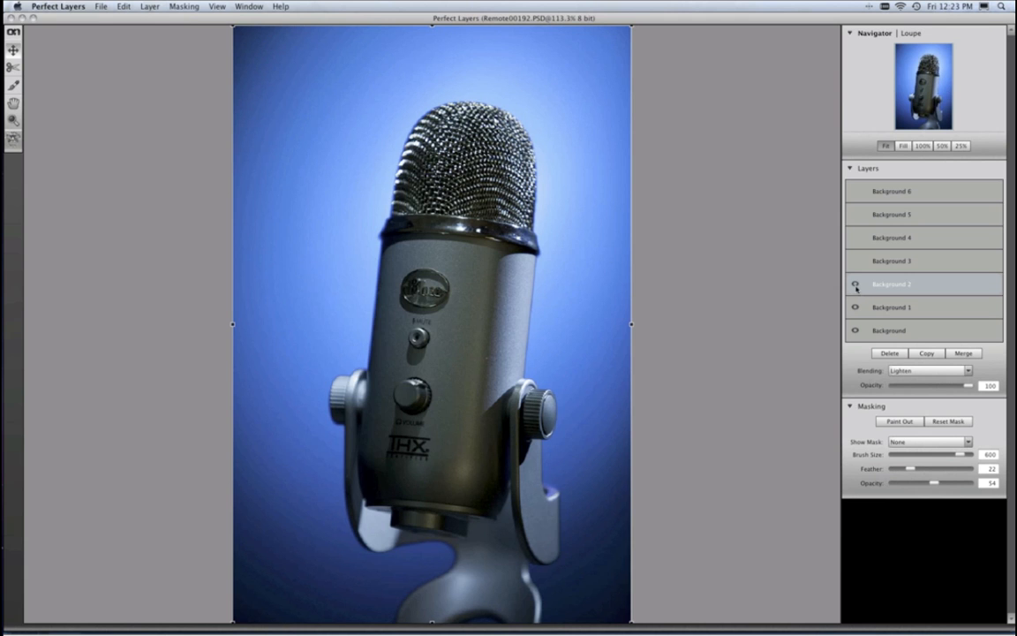
{"action": "left_click", "coordinate": [855, 285]}
{"action": "left_click", "coordinate": [855, 285]}
Step: Show the Background 3 layer and set its blending mode to Lighten with a layer opacity of 77
{"action": "left_click", "coordinate": [872, 261]}
{"action": "left_click", "coordinate": [856, 261]}
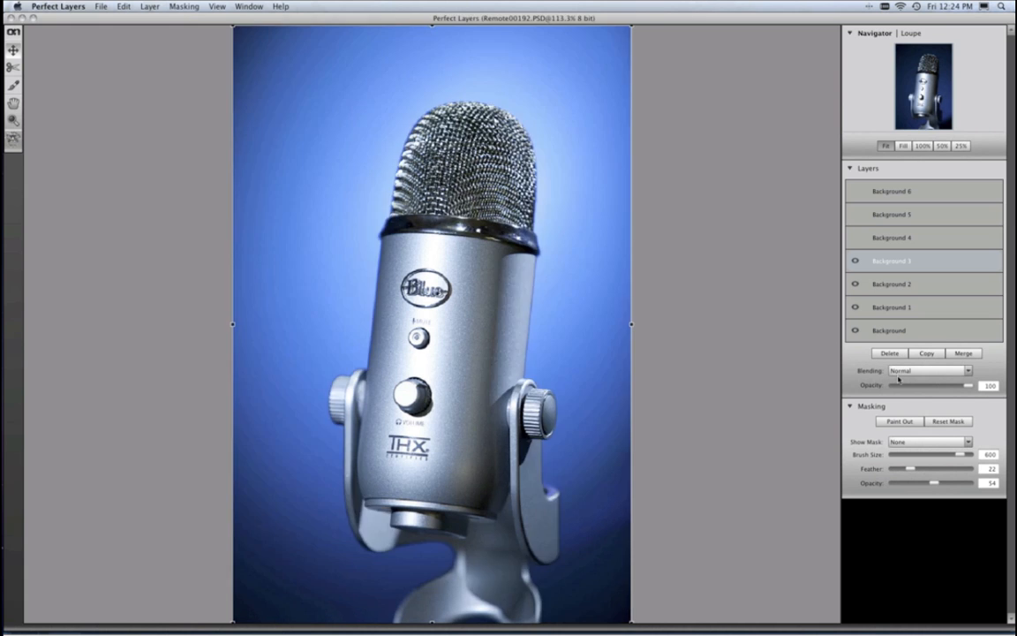
{"action": "left_click", "coordinate": [899, 374]}
{"action": "left_click", "coordinate": [900, 391]}
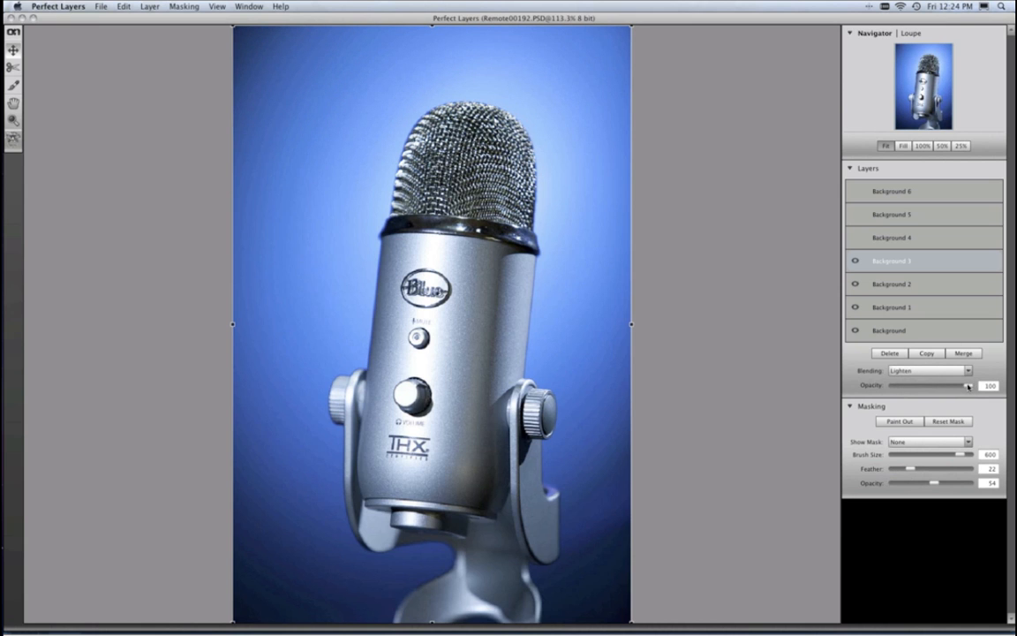
{"action": "left_click_drag", "start_coordinate": [969, 386], "coordinate": [951, 387]}
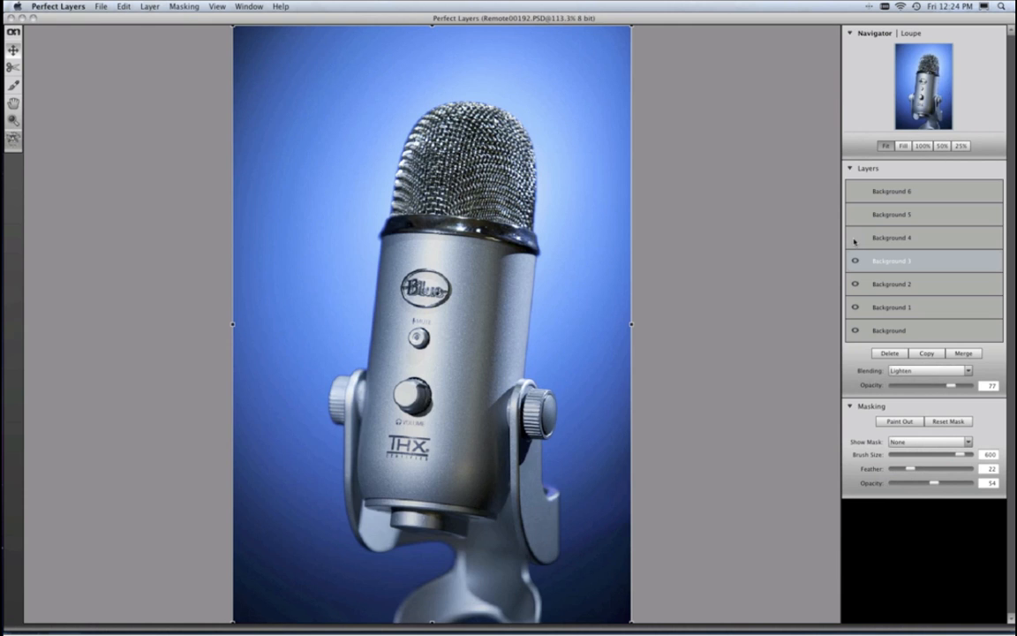
Step: Show the Background 4 layer, set its blending mode to Lighten, and toggle its visibility to compare the effect
{"action": "left_click", "coordinate": [854, 238]}
{"action": "left_click", "coordinate": [895, 239]}
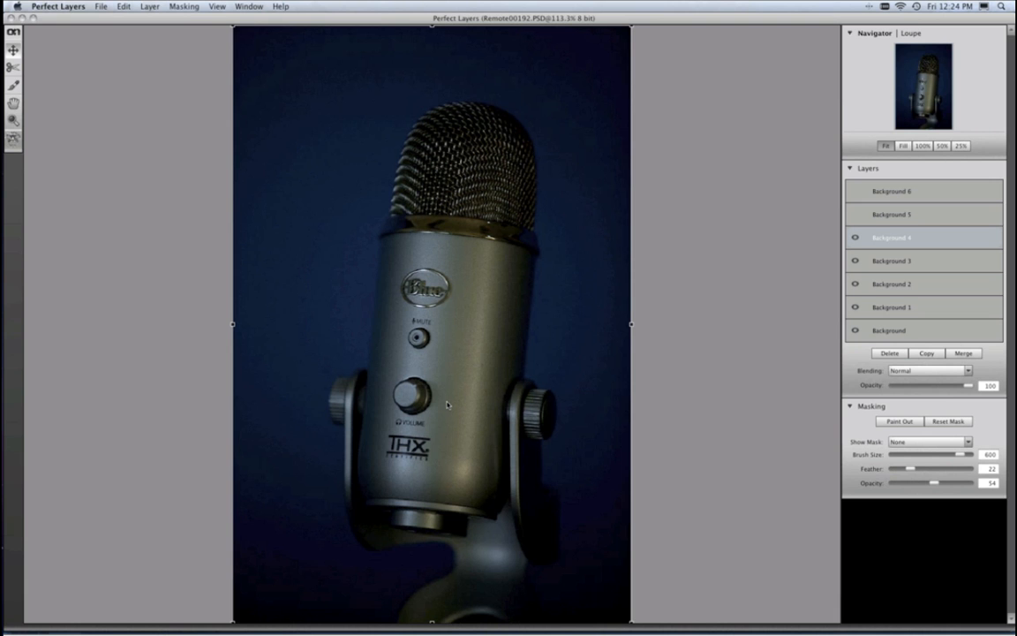
{"action": "left_click", "coordinate": [904, 371]}
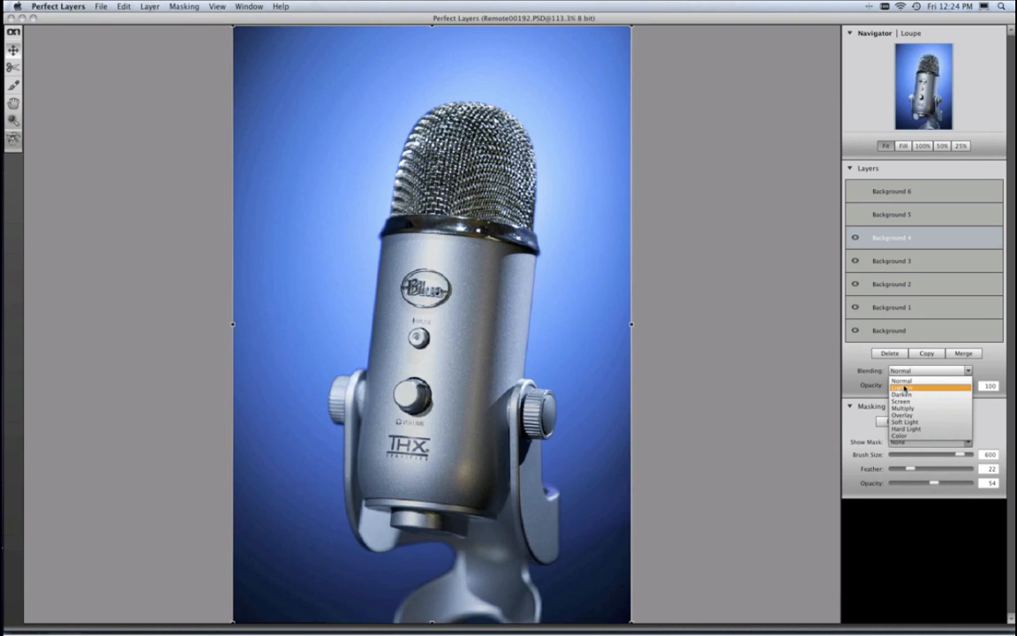
{"action": "left_click", "coordinate": [904, 388]}
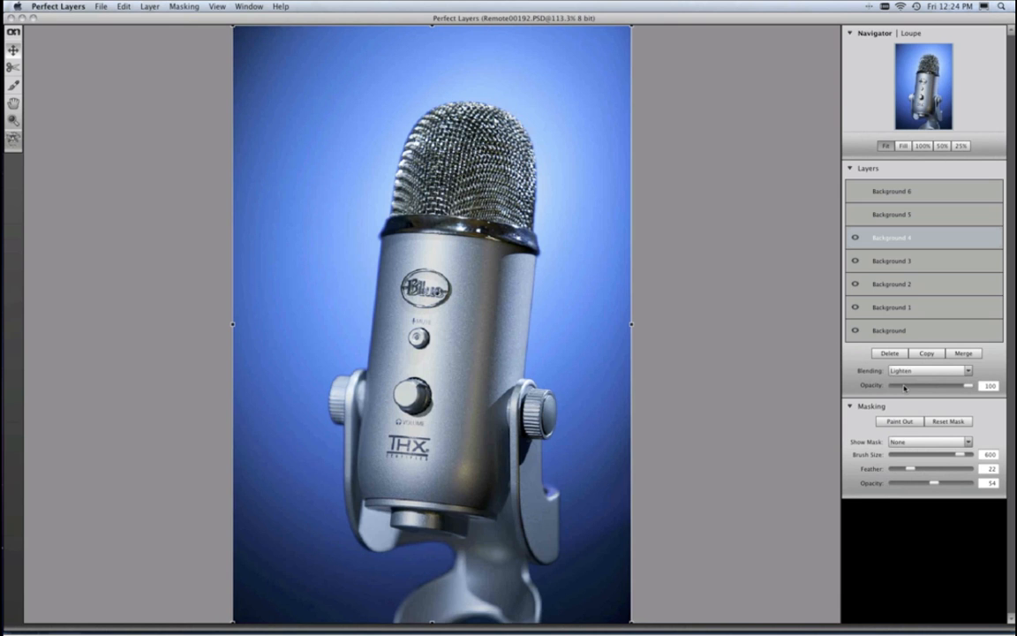
{"action": "left_click", "coordinate": [855, 239]}
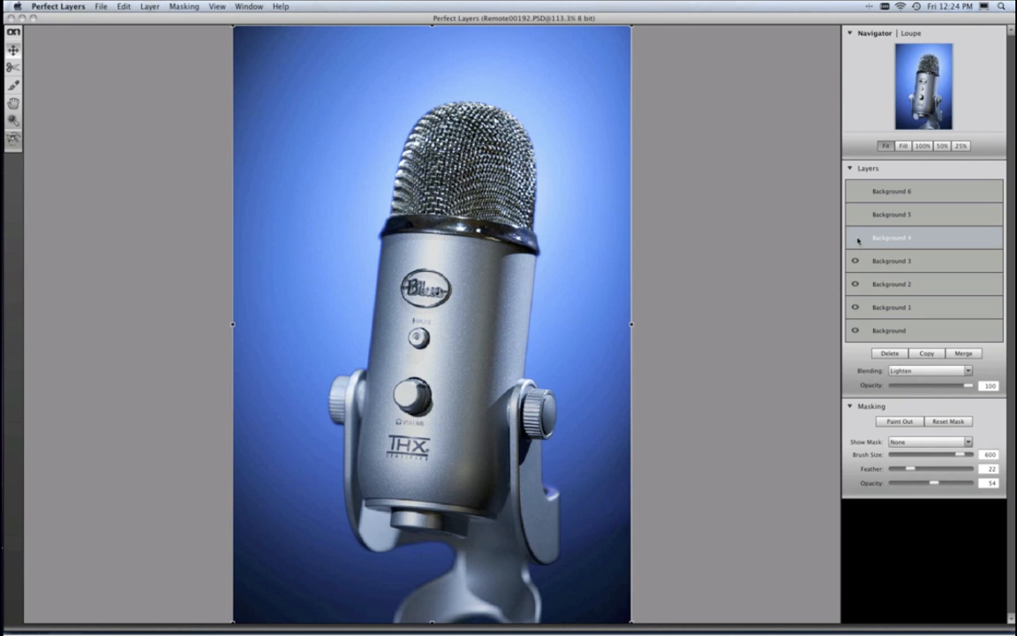
{"action": "left_click", "coordinate": [856, 238]}
{"action": "left_click", "coordinate": [856, 238]}
{"action": "left_click", "coordinate": [856, 239]}
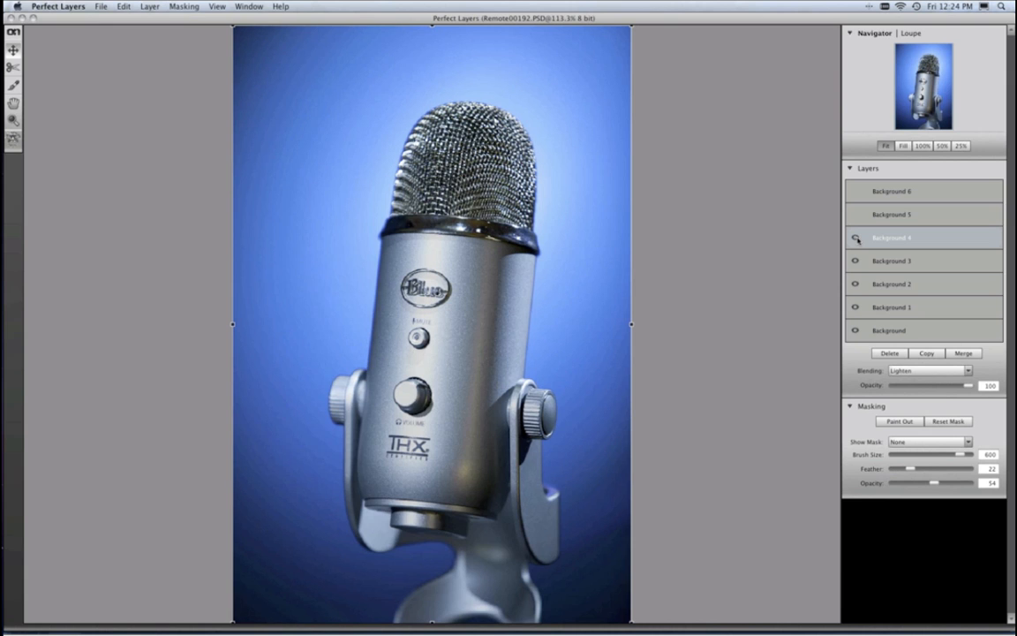
{"action": "left_click", "coordinate": [856, 238]}
{"action": "left_click", "coordinate": [856, 238]}
Step: Show the Background 5 layer holding the orange indicator light, and set its blending mode to Lighten
{"action": "left_click", "coordinate": [855, 218]}
{"action": "left_click", "coordinate": [855, 215]}
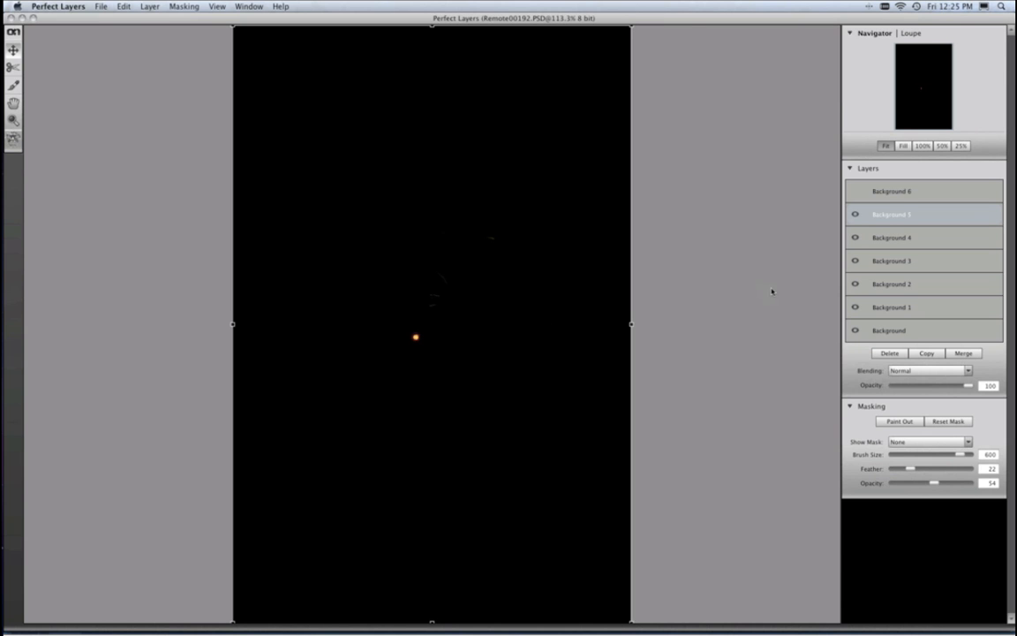
{"action": "left_click", "coordinate": [856, 215]}
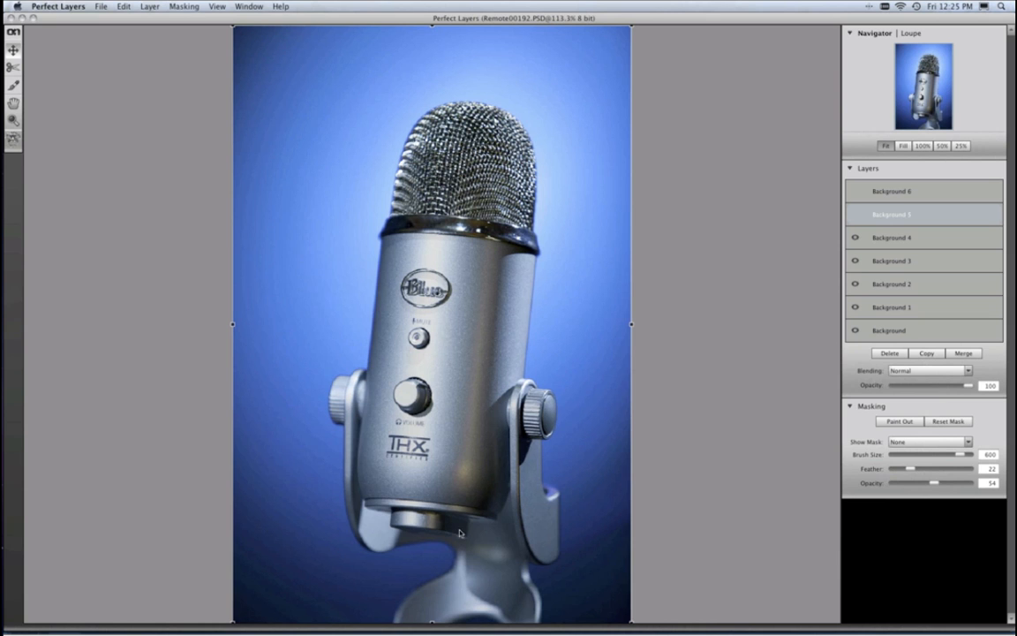
{"action": "mouse_move", "coordinate": [441, 608]}
{"action": "left_click", "coordinate": [855, 215]}
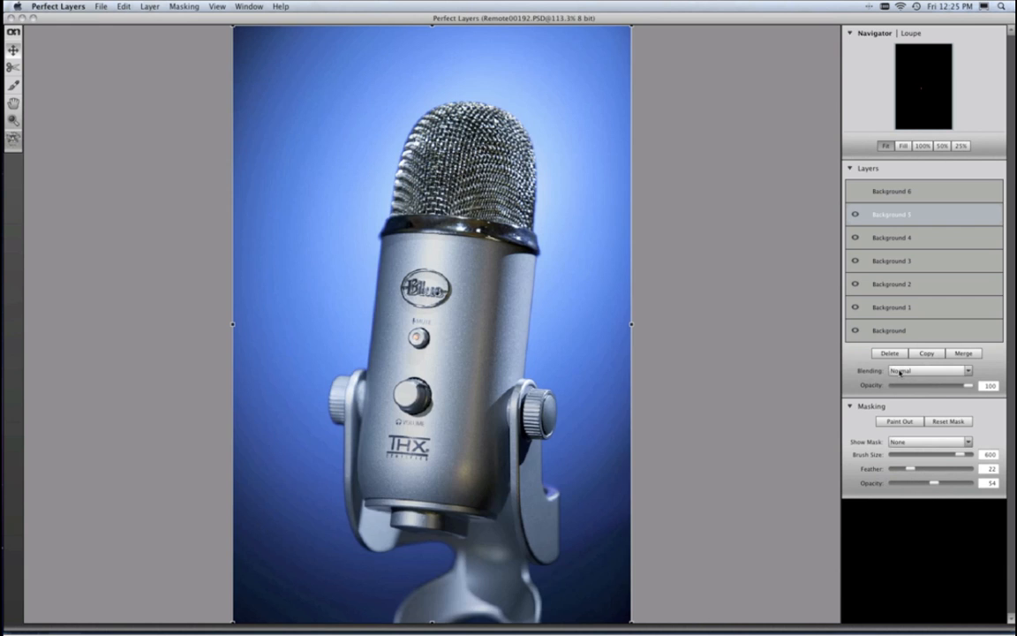
{"action": "left_click", "coordinate": [910, 370]}
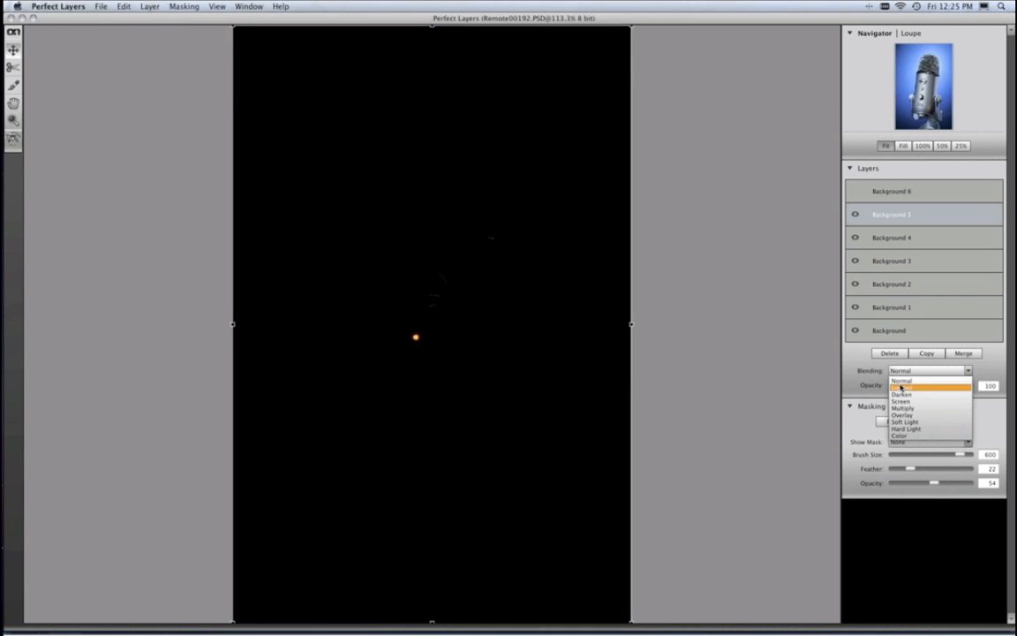
{"action": "left_click", "coordinate": [902, 388]}
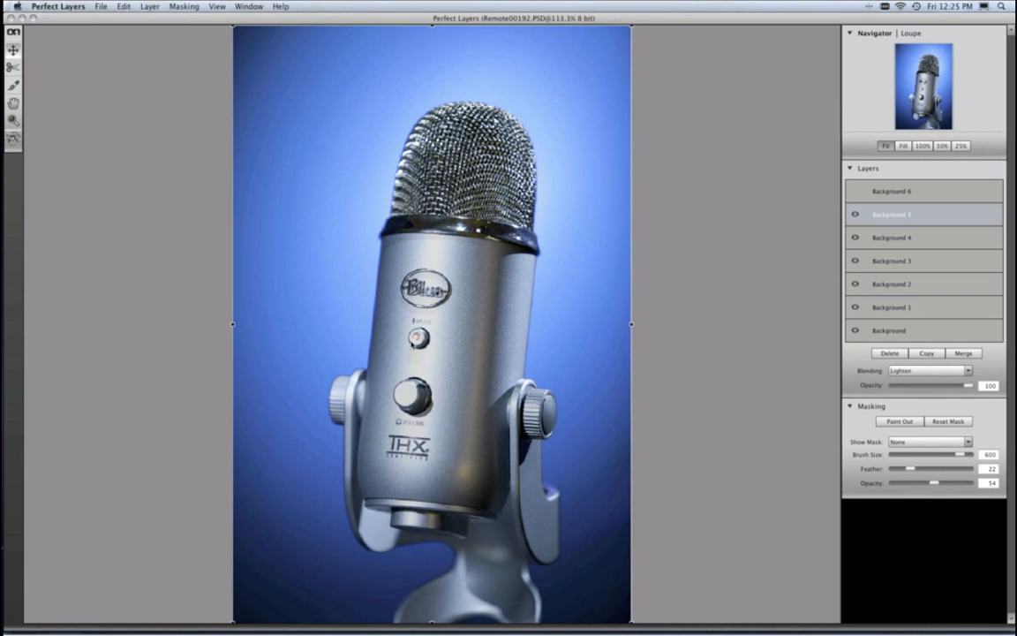
{"action": "left_click", "coordinate": [856, 215]}
Step: Show the Background 6 layer with the lit microphone grille and set its blending mode to Lighten
{"action": "left_click", "coordinate": [925, 196]}
{"action": "left_click", "coordinate": [856, 192]}
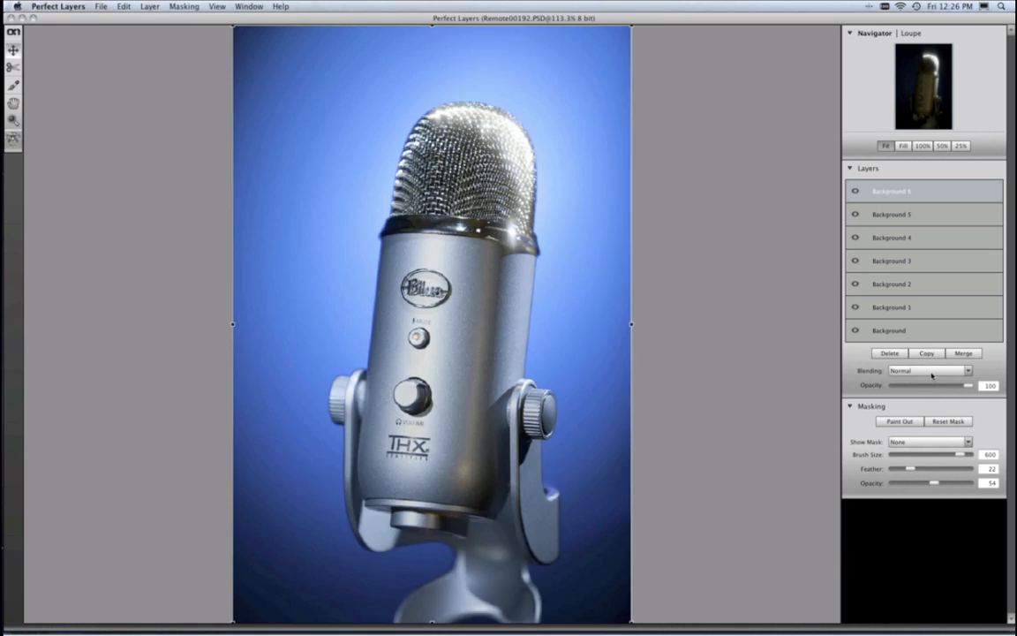
{"action": "left_click", "coordinate": [933, 371]}
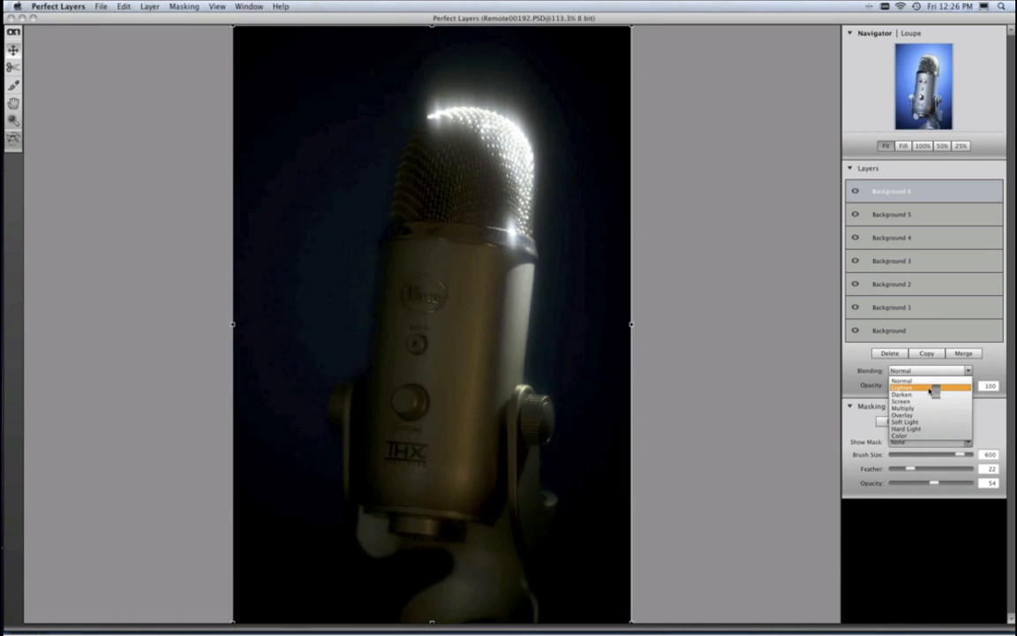
{"action": "left_click", "coordinate": [929, 389]}
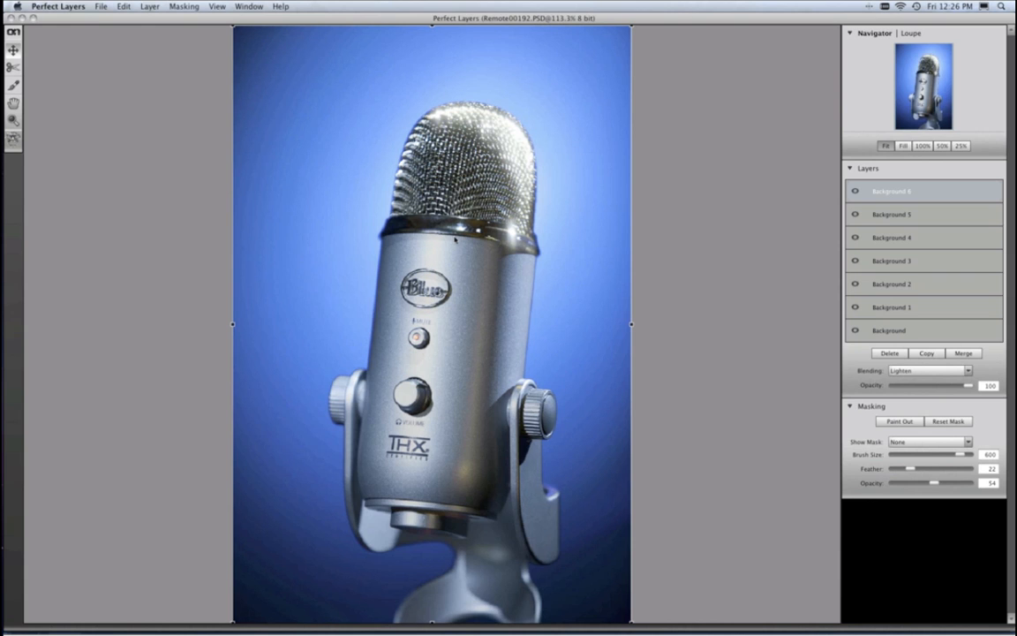
Step: Nudge the Background 6 layer to align its lit grille, and set the masking brush to size 100 and opacity 100
{"action": "left_click_drag", "start_coordinate": [457, 239], "coordinate": [461, 232]}
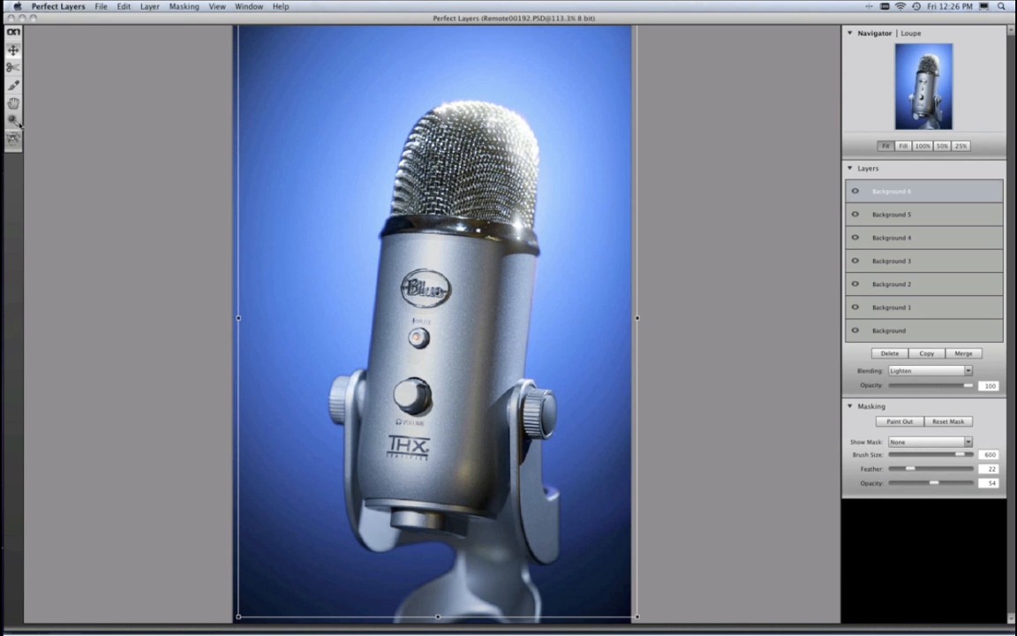
{"action": "left_click", "coordinate": [14, 86]}
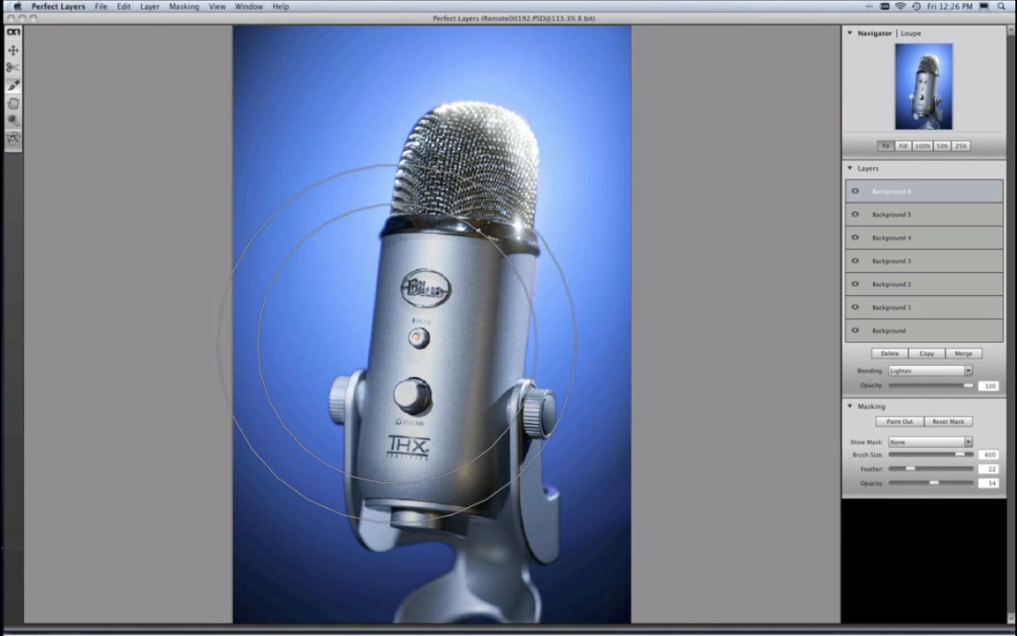
{"action": "key", "text": "bracketleft"}
{"action": "key", "text": "bracketleft"}
{"action": "key", "text": "bracketleft"}
{"action": "key", "text": "bracketleft"}
{"action": "key", "text": "bracketleft"}
{"action": "key", "text": "bracketleft"}
{"action": "key", "text": "bracketleft"}
{"action": "key", "text": "bracketleft"}
{"action": "key", "text": "bracketleft"}
{"action": "key", "text": "bracketleft"}
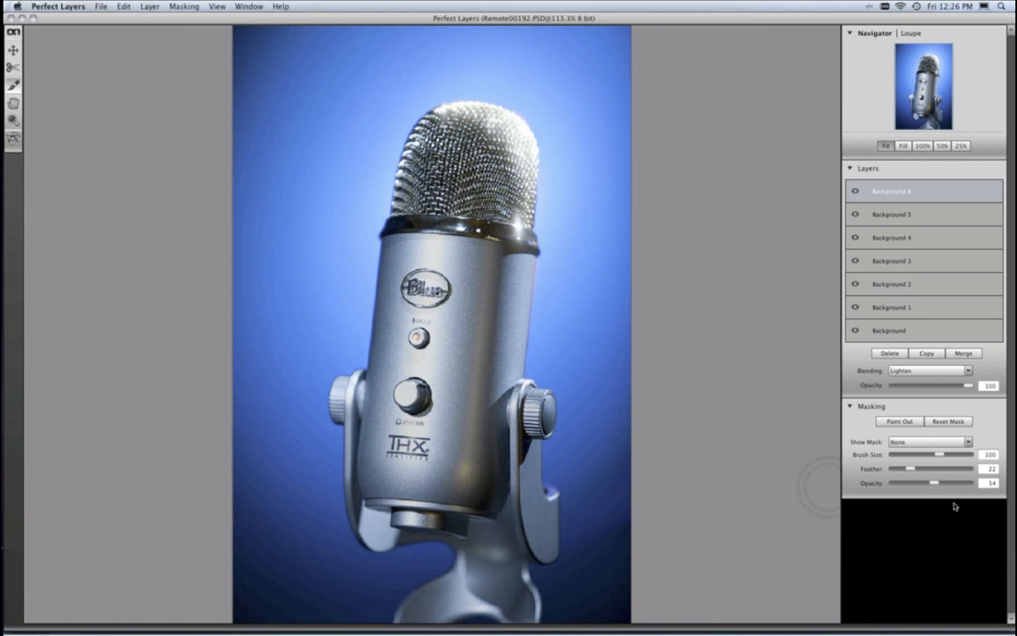
{"action": "left_click_drag", "start_coordinate": [934, 485], "coordinate": [972, 484]}
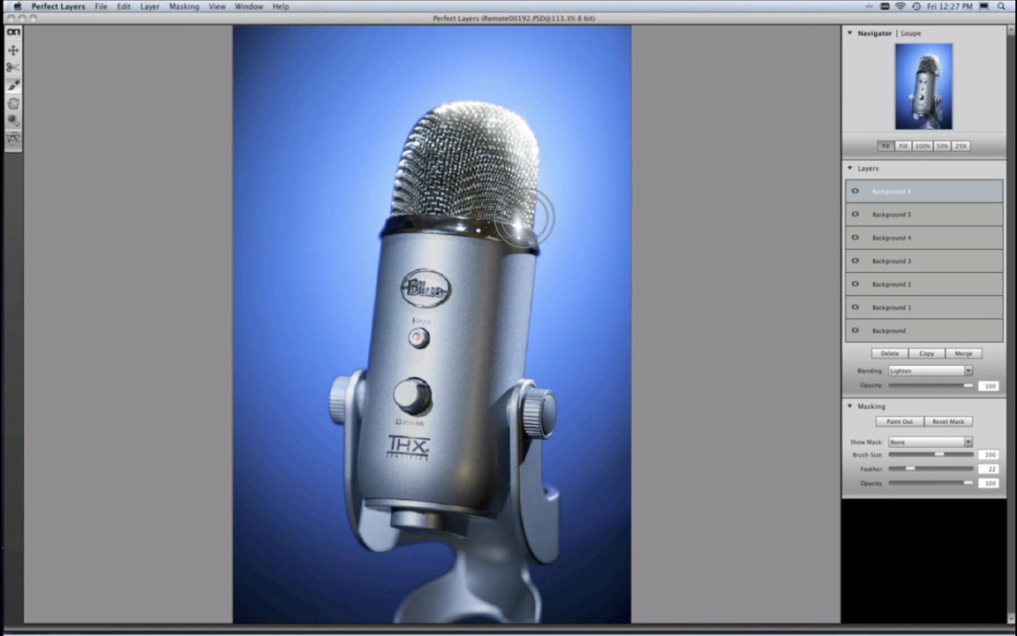
Step: Save the layered microphone composite and switch to Adobe Lightroom 3
{"action": "left_click", "coordinate": [102, 7]}
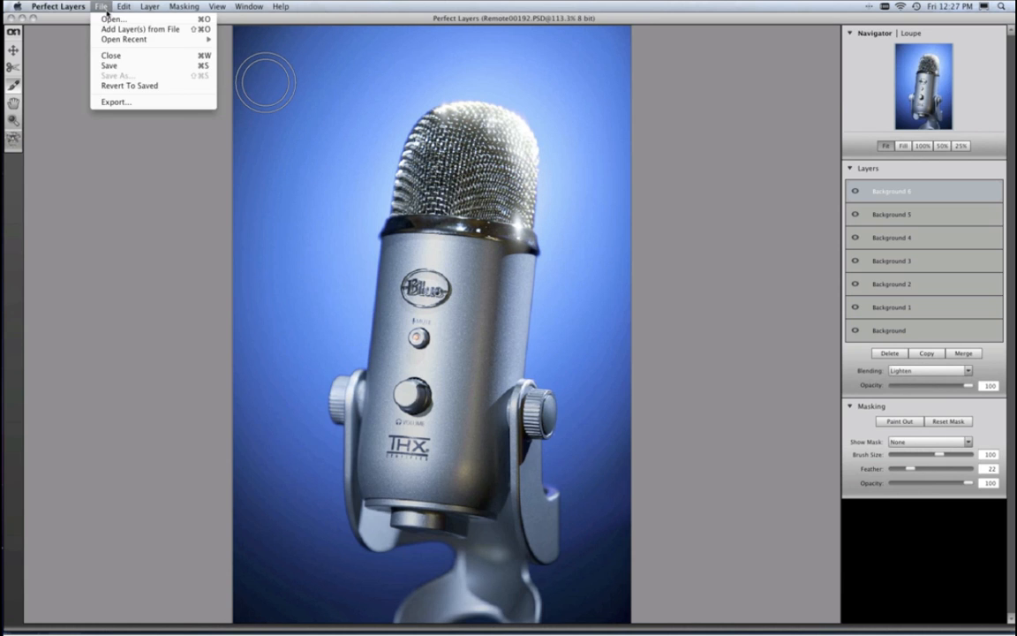
{"action": "left_click", "coordinate": [109, 65]}
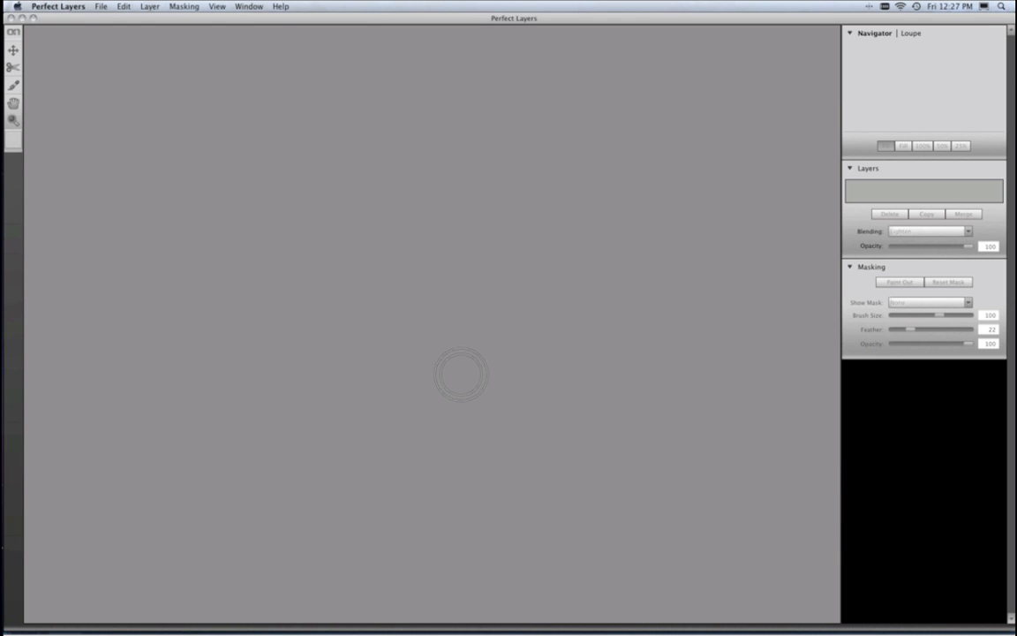
{"action": "mouse_move", "coordinate": [331, 634]}
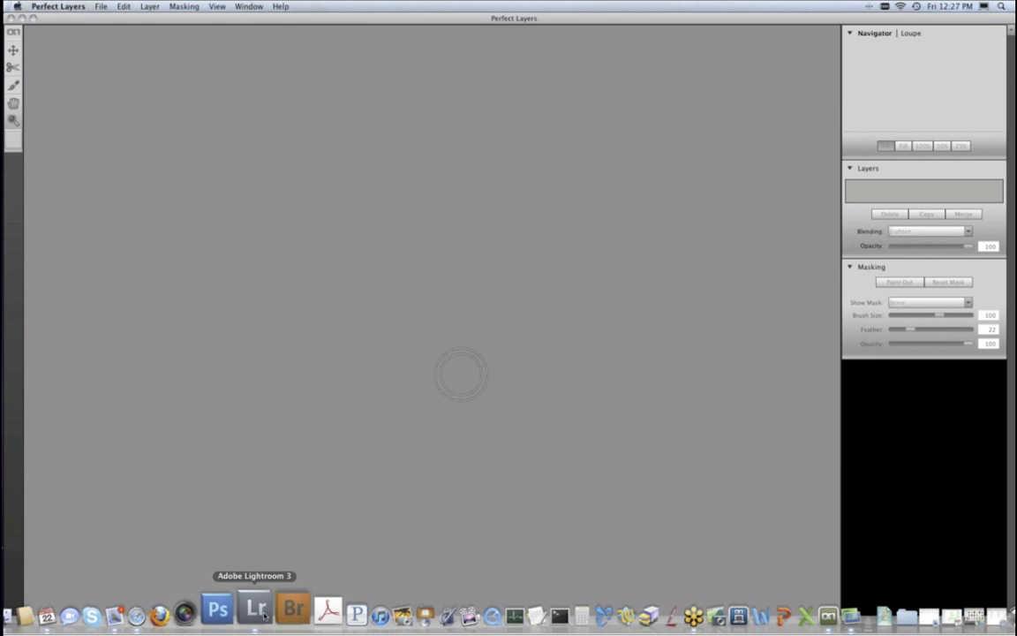
{"action": "left_click", "coordinate": [264, 614]}
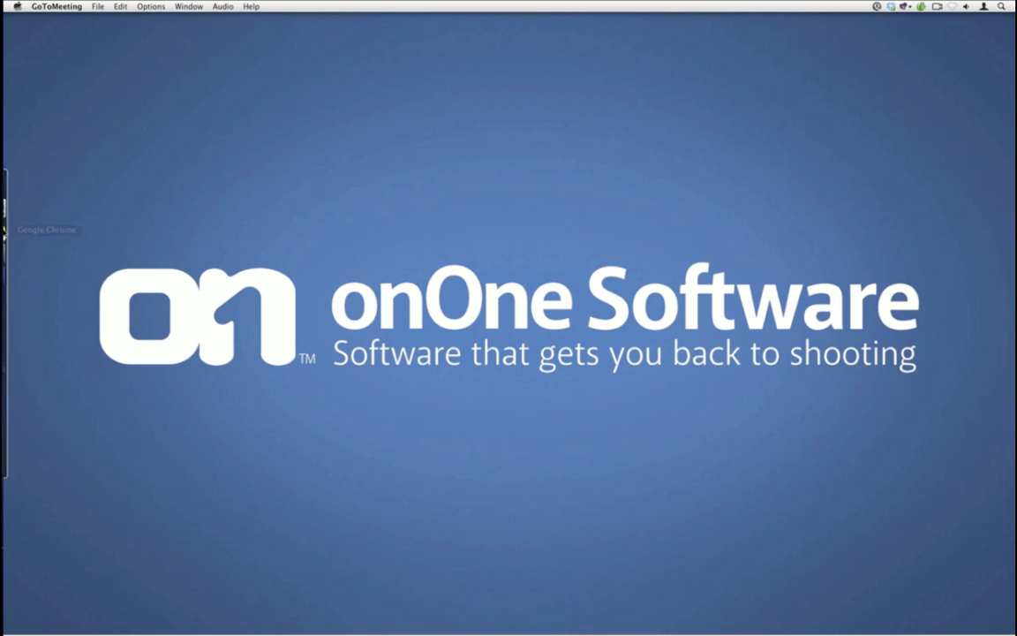
{"action": "mouse_move", "coordinate": [5, 228]}
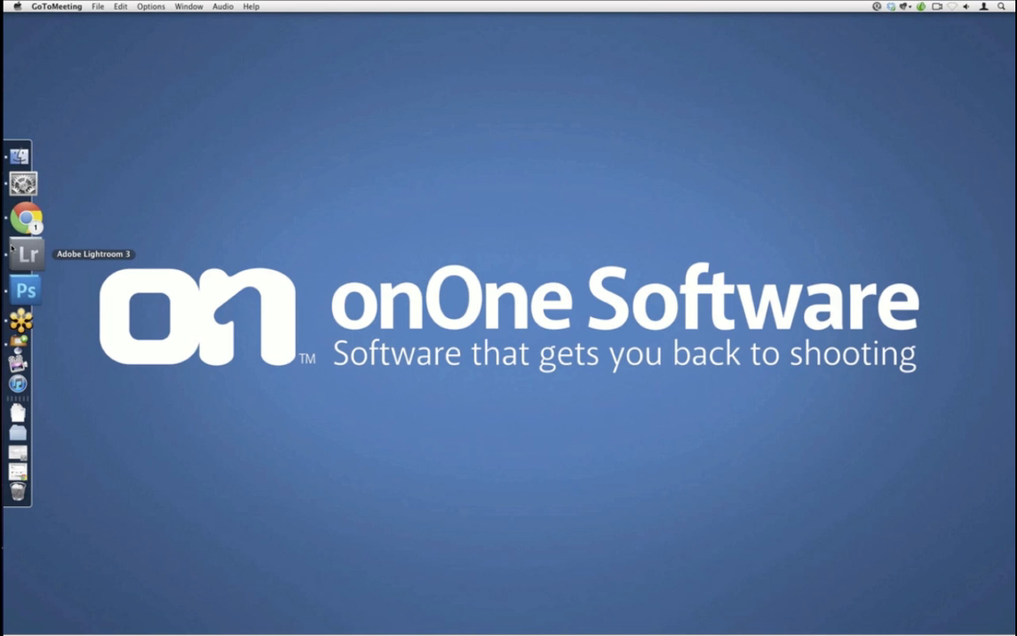
{"action": "left_click", "coordinate": [12, 251]}
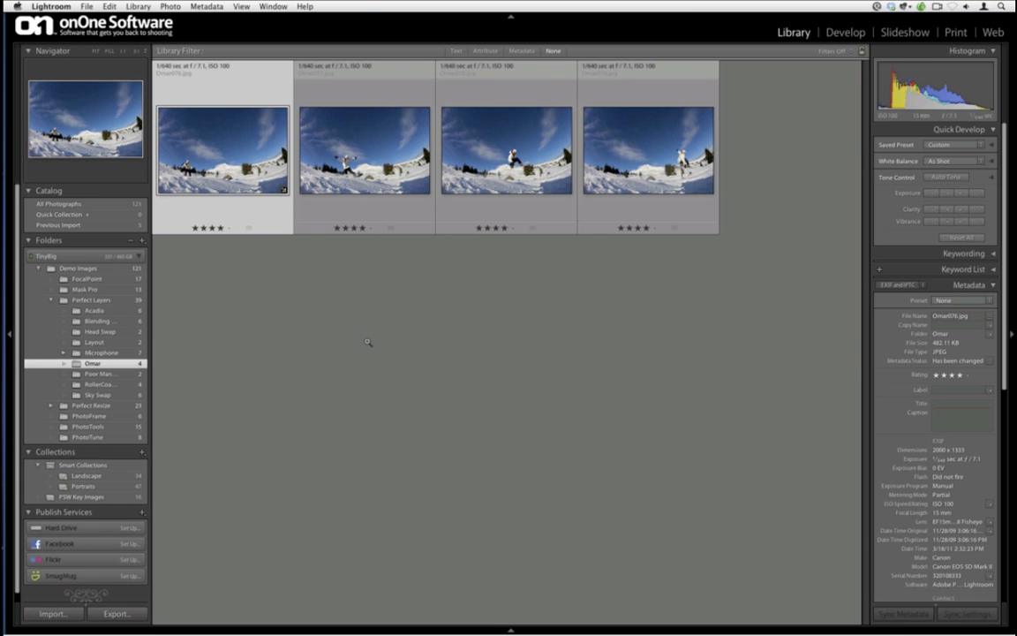
Step: Flip back and forth through the four snowboarder photos at full view to examine the jump sequence
{"action": "key", "text": "e"}
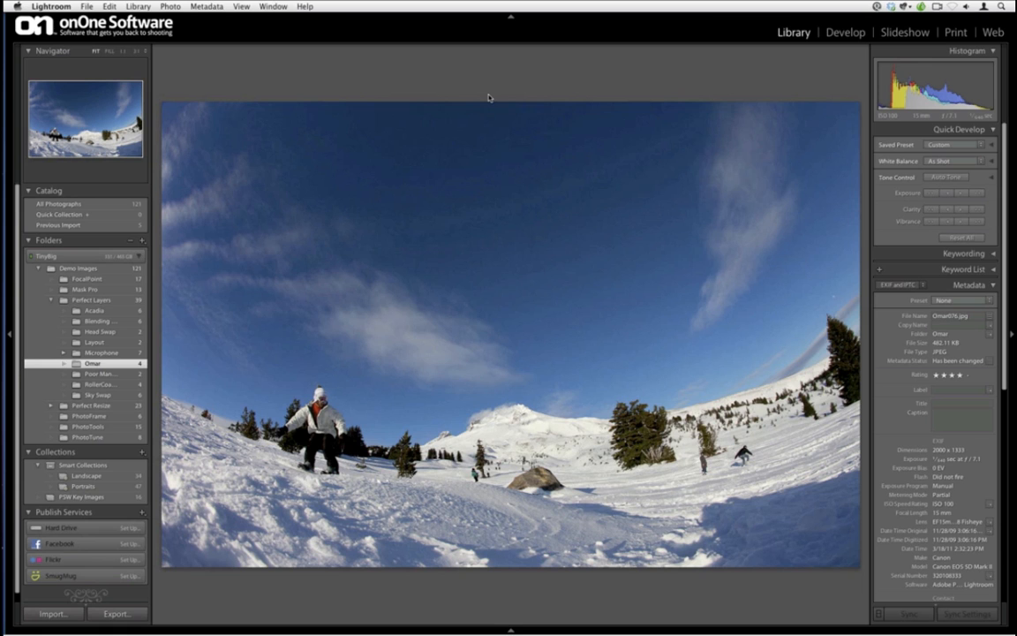
{"action": "key", "text": "Right"}
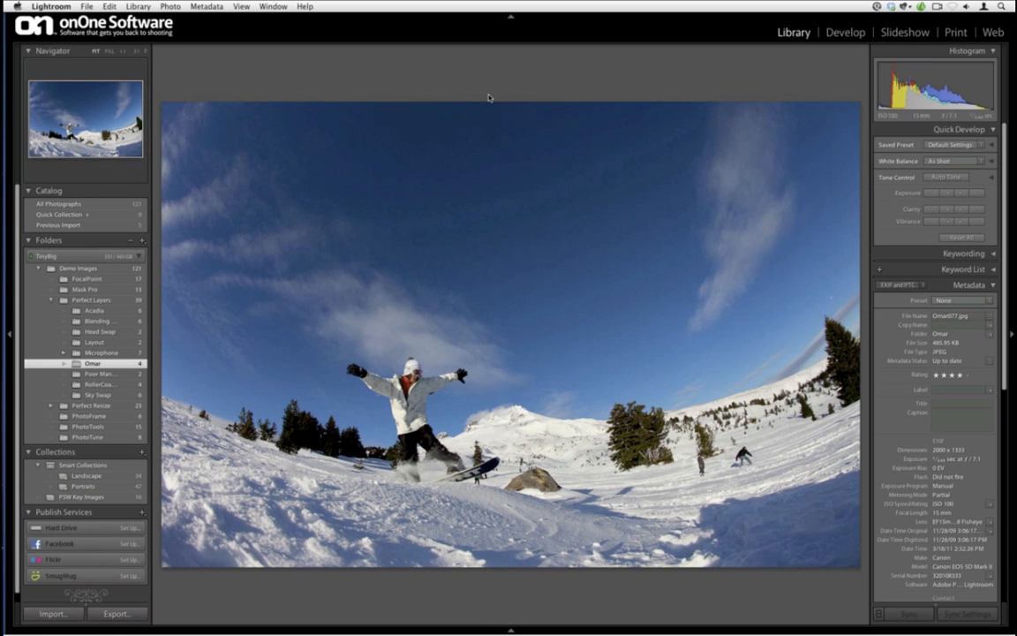
{"action": "key", "text": "Right"}
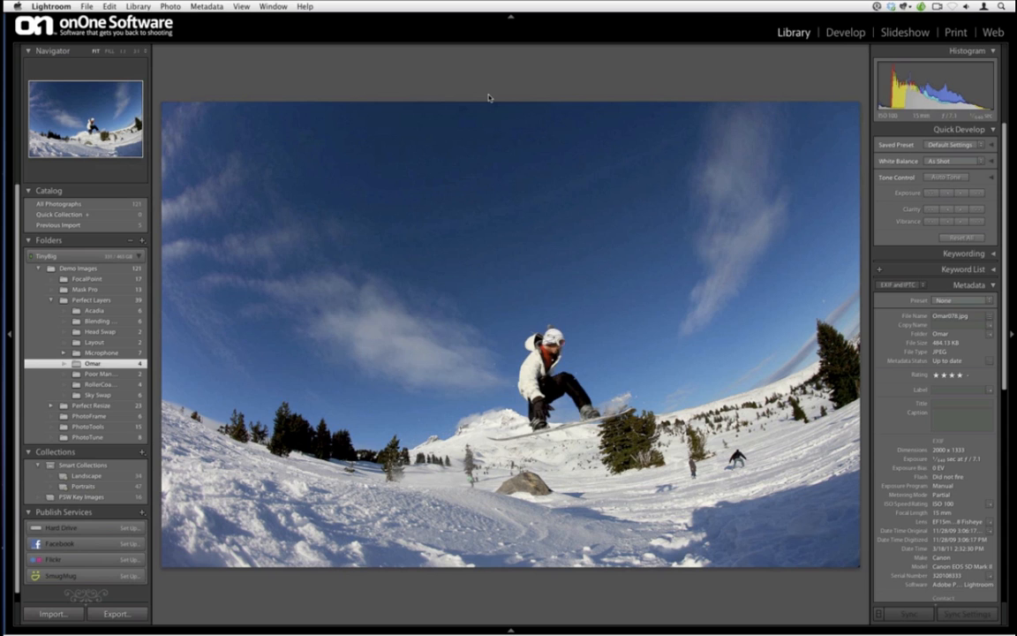
{"action": "key", "text": "Right"}
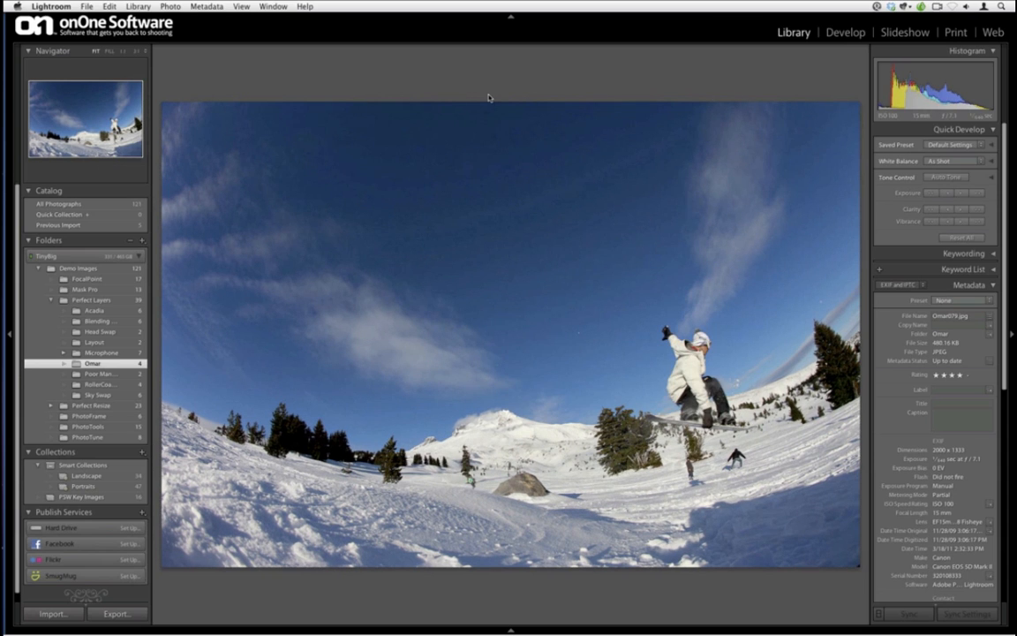
{"action": "key", "text": "Left"}
{"action": "key", "text": "Left"}
{"action": "key", "text": "Left"}
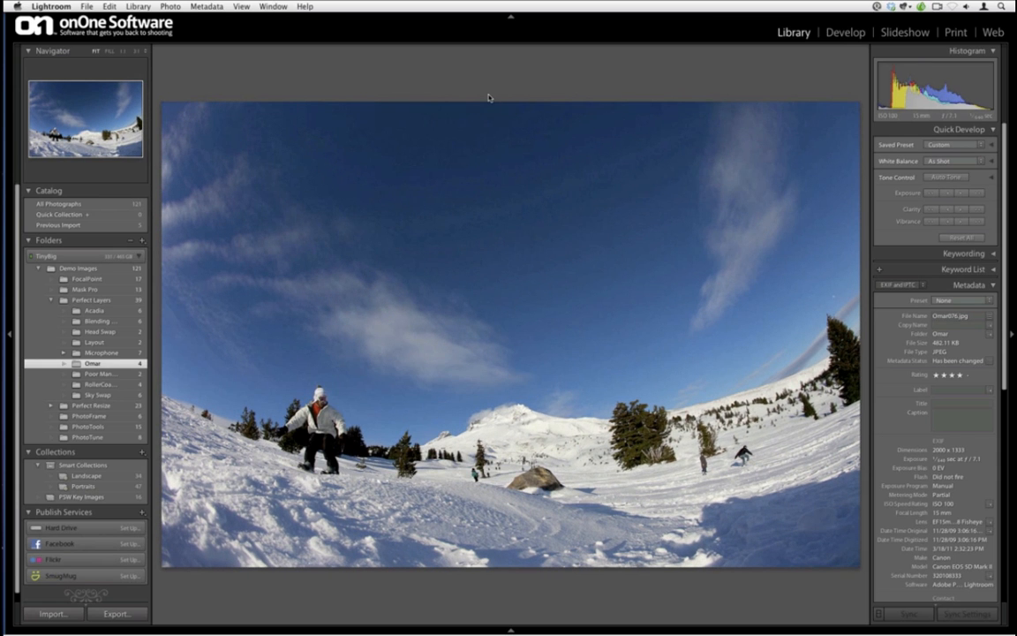
{"action": "key", "text": "Right"}
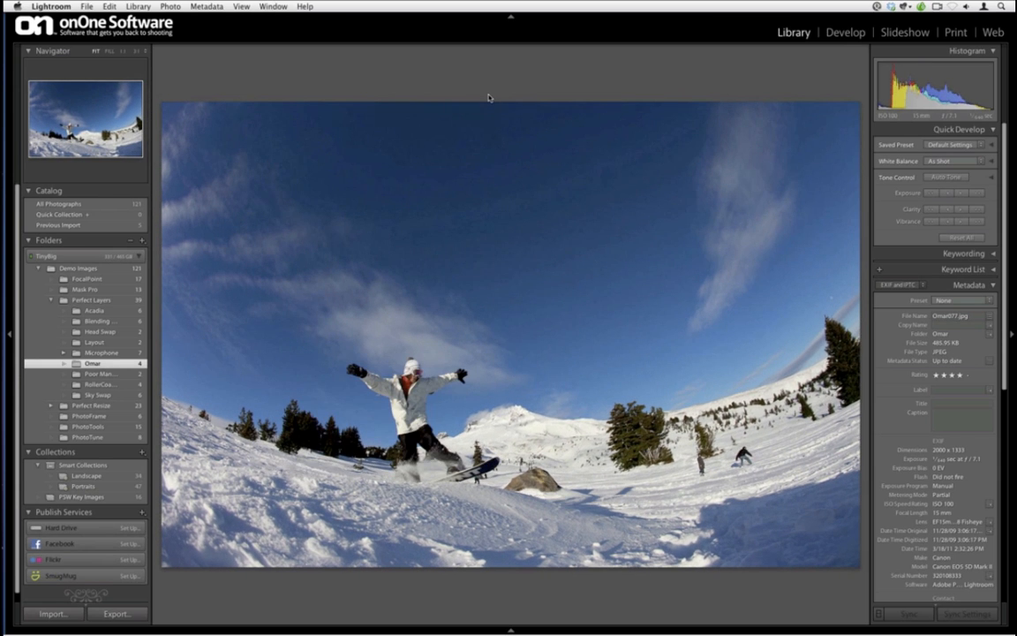
{"action": "key", "text": "Right"}
{"action": "key", "text": "Right"}
{"action": "key", "text": "Left"}
{"action": "key", "text": "Left"}
{"action": "key", "text": "Left"}
{"action": "key", "text": "Right"}
{"action": "key", "text": "Right"}
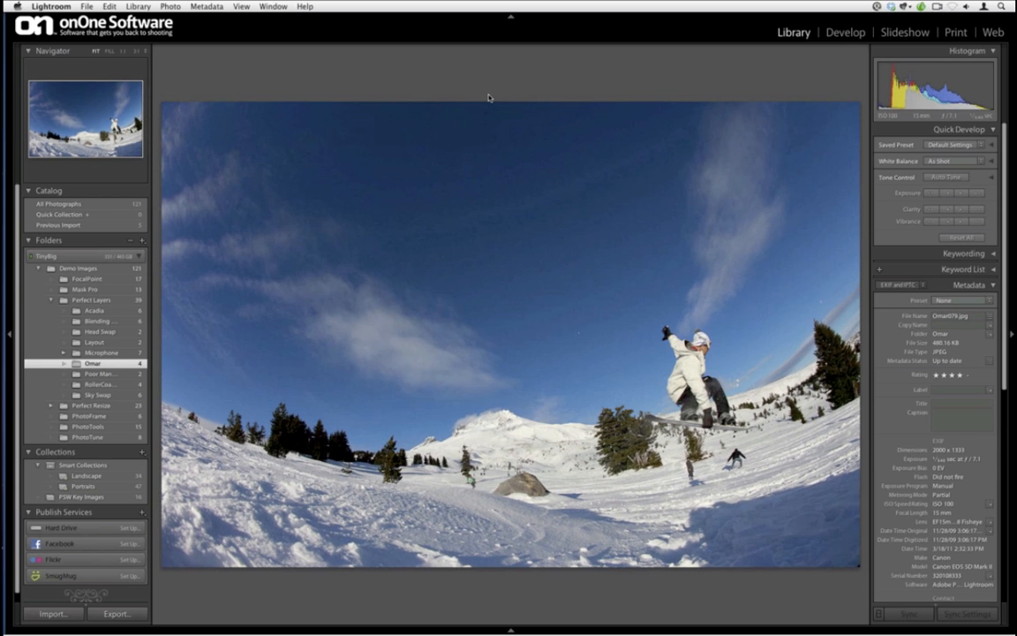
Step: Select all four snowboarder photos in the grid, send them to Perfect Layers as one layered file, and dismiss the welcome window
{"action": "key", "text": "g"}
{"action": "left_click", "coordinate": [277, 79]}
{"action": "key", "text": "super+a"}
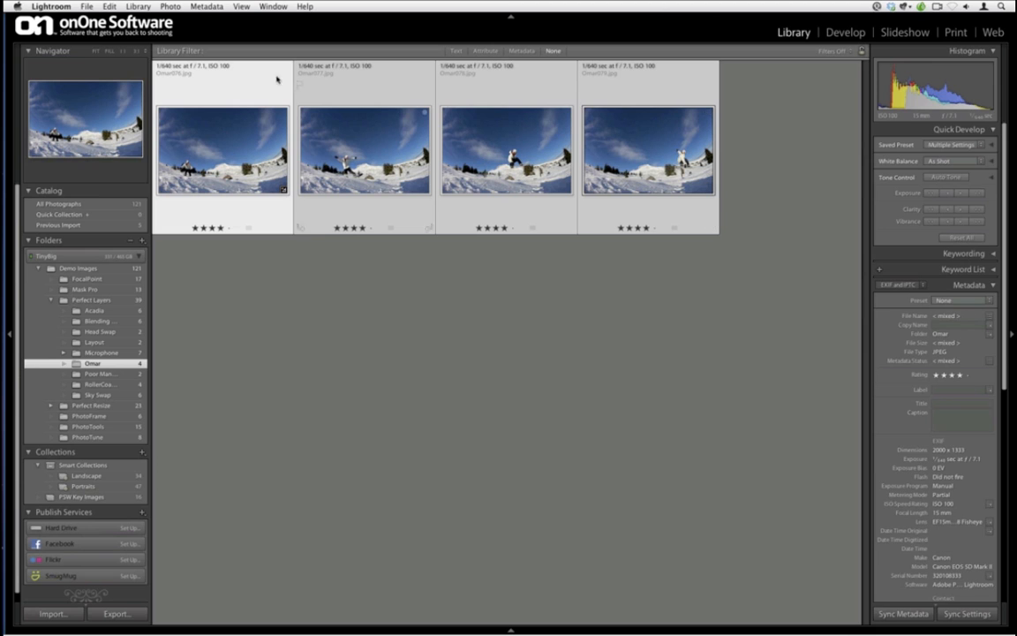
{"action": "left_click", "coordinate": [87, 6]}
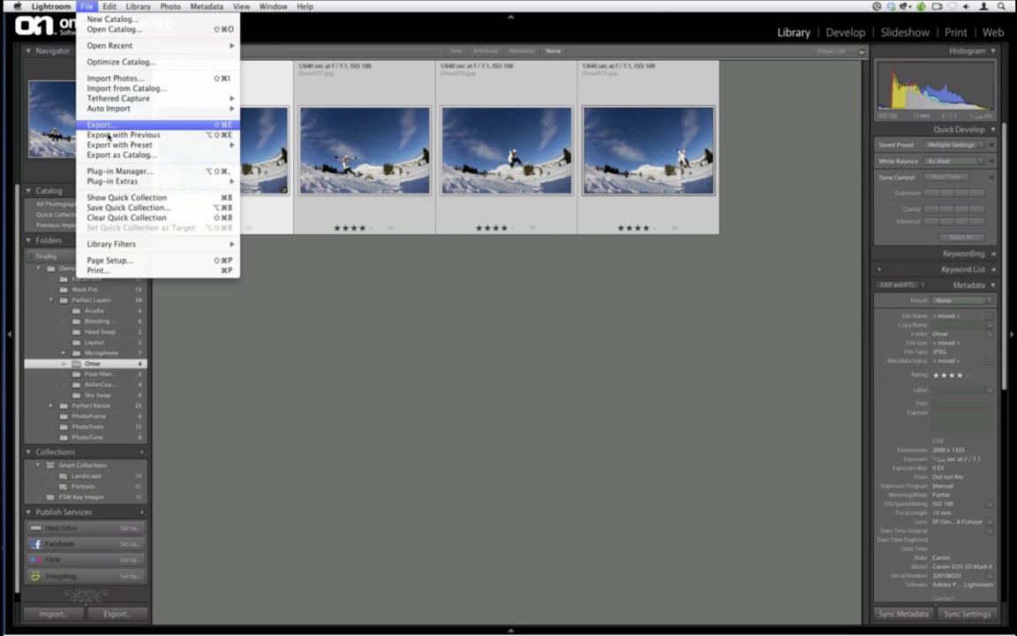
{"action": "mouse_move", "coordinate": [133, 181]}
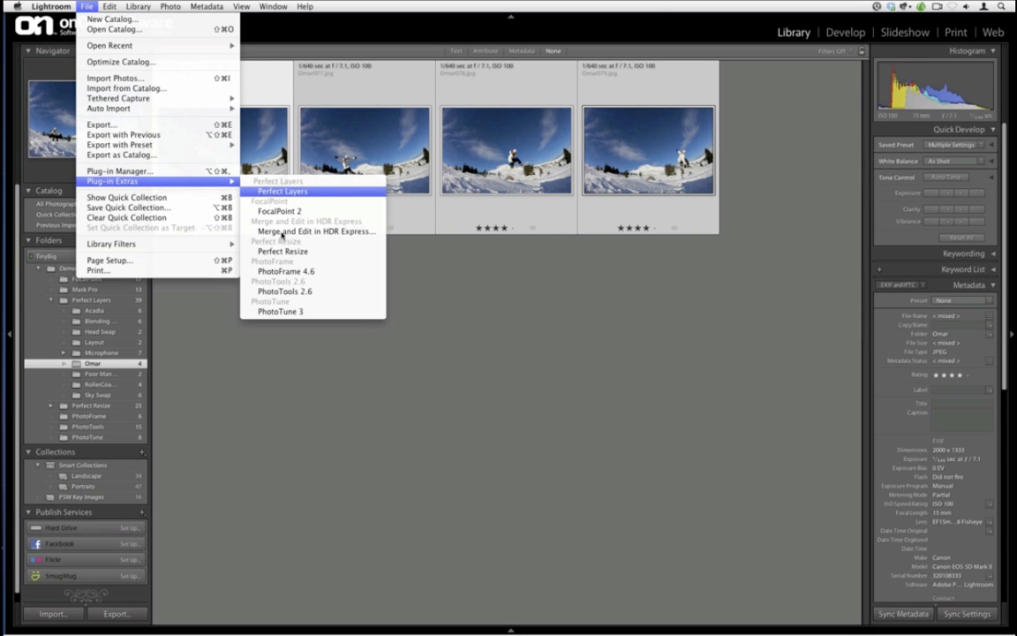
{"action": "left_click", "coordinate": [282, 190]}
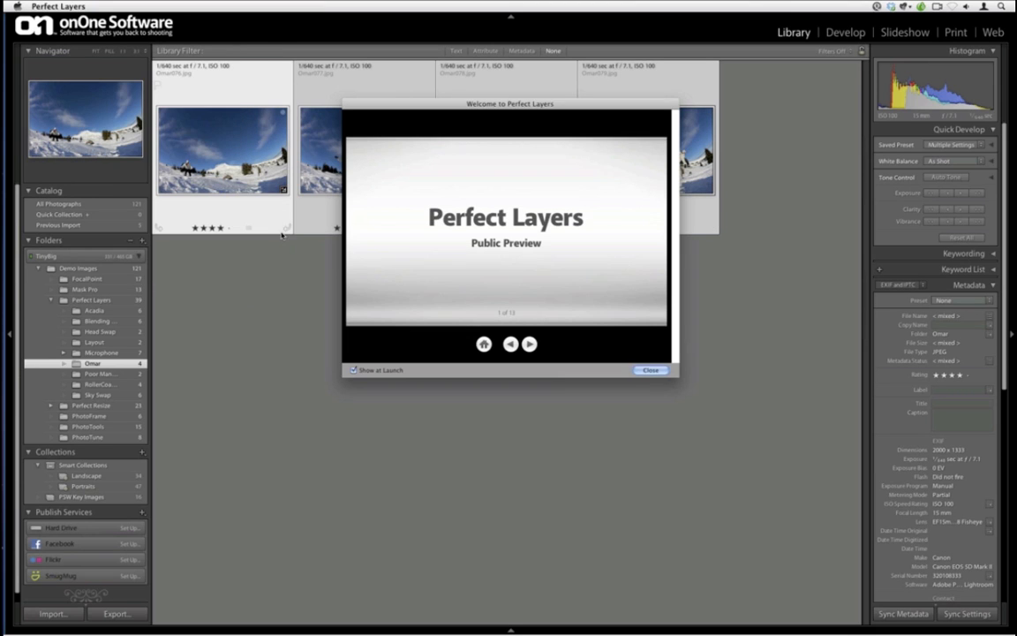
{"action": "left_click", "coordinate": [655, 370]}
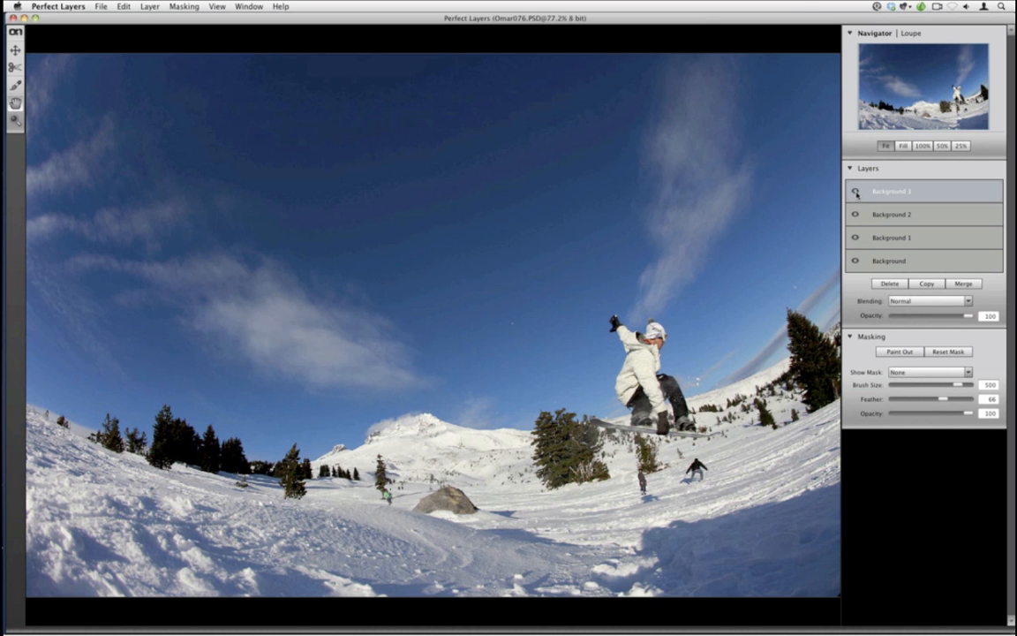
Step: Hide the Background 3 and Background 2 layers and make Background 1 the active layer
{"action": "left_click", "coordinate": [856, 192]}
{"action": "left_click", "coordinate": [855, 214]}
{"action": "left_click", "coordinate": [890, 240]}
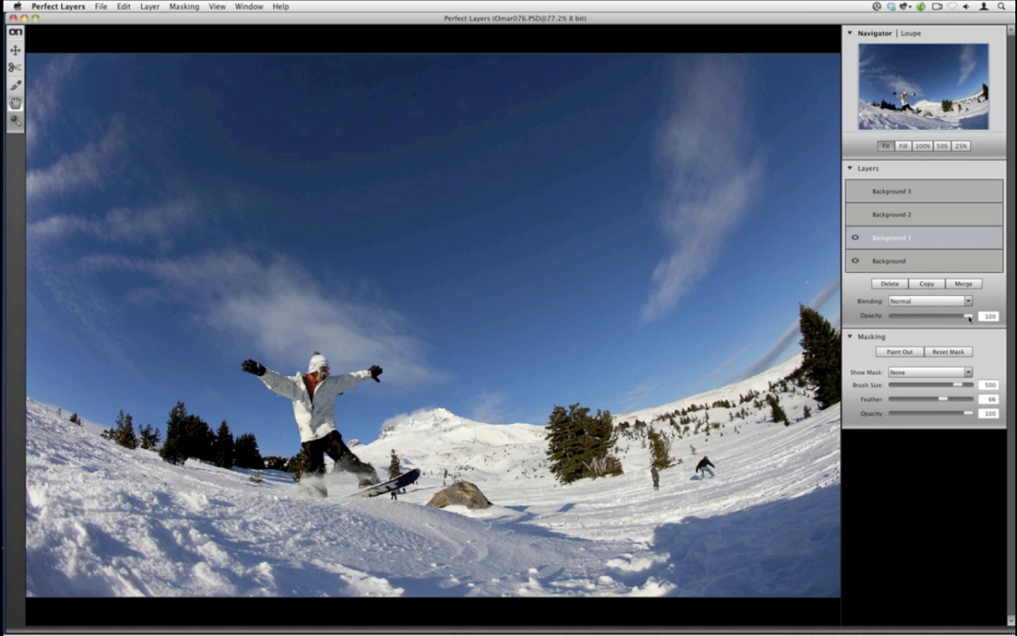
Step: Lower the Background 1 layer's opacity to 54 and shift it slightly to align its scenery with the Background layer
{"action": "left_click_drag", "start_coordinate": [970, 317], "coordinate": [934, 316]}
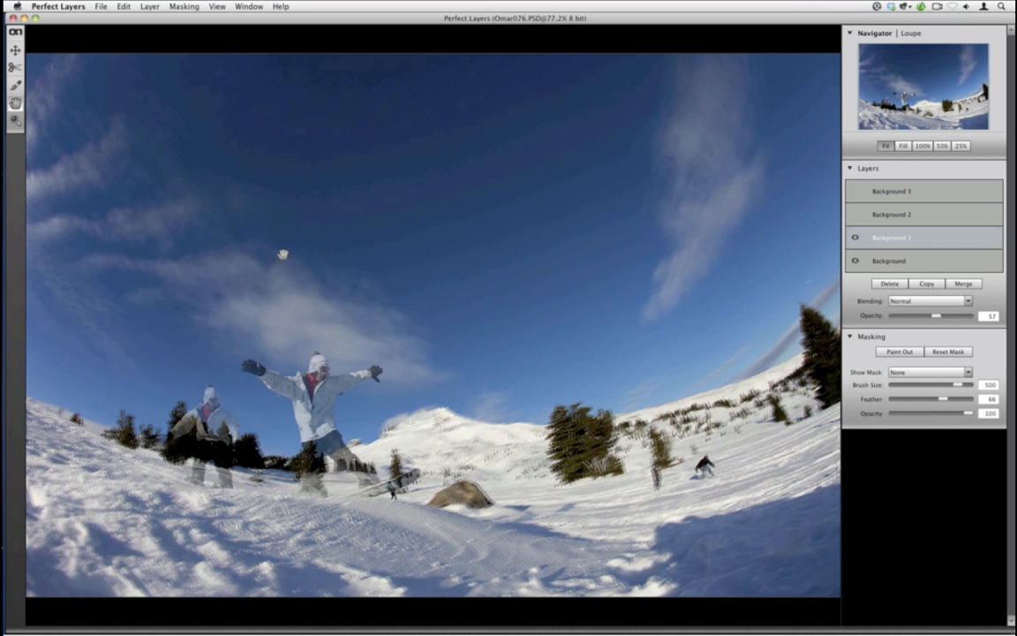
{"action": "left_click", "coordinate": [16, 51]}
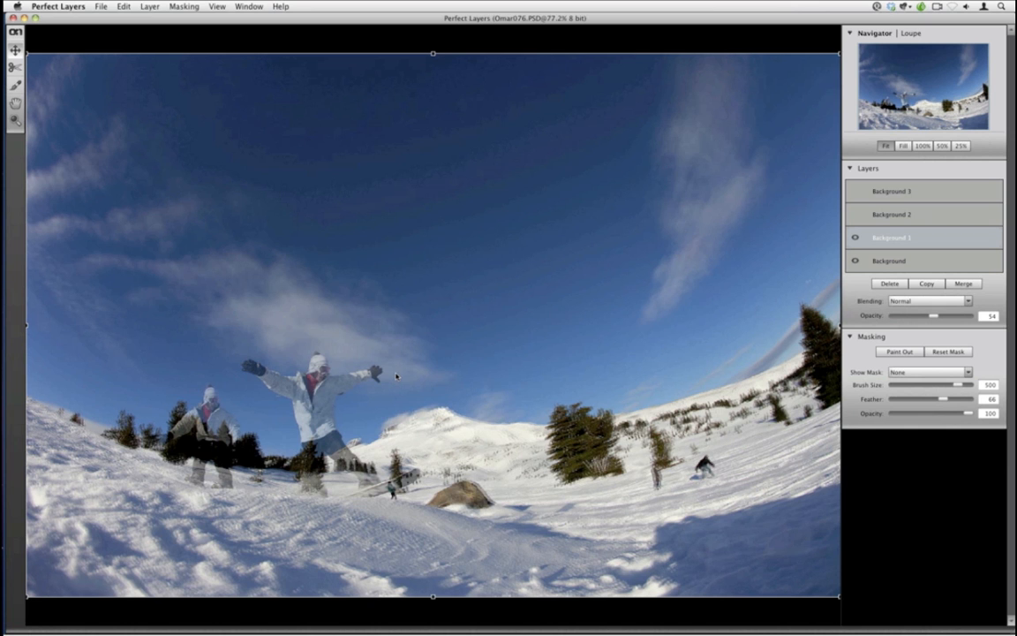
{"action": "left_click_drag", "start_coordinate": [396, 375], "coordinate": [397, 373]}
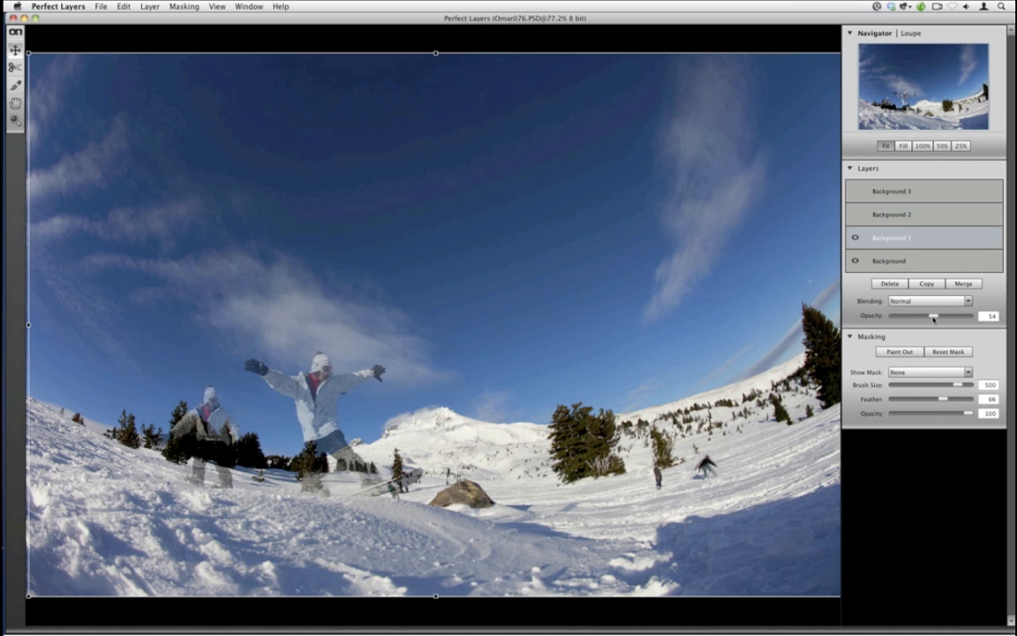
Step: Restore the Background 1 layer's opacity to 100 and trim it to a rectangle around the snowboarder with outstretched arms
{"action": "left_click", "coordinate": [18, 67]}
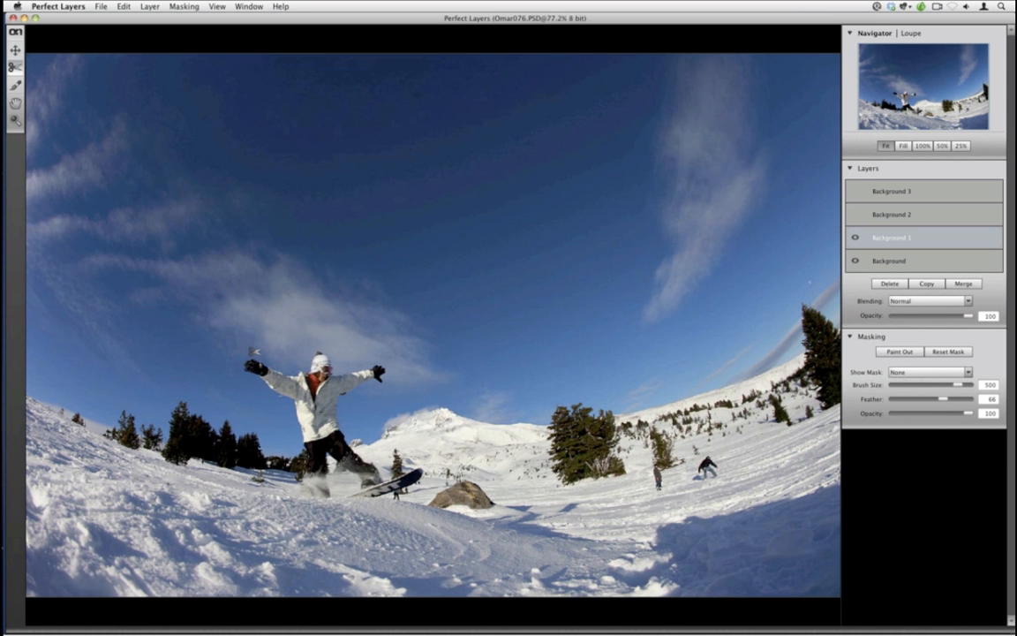
{"action": "left_click_drag", "start_coordinate": [243, 342], "coordinate": [421, 502]}
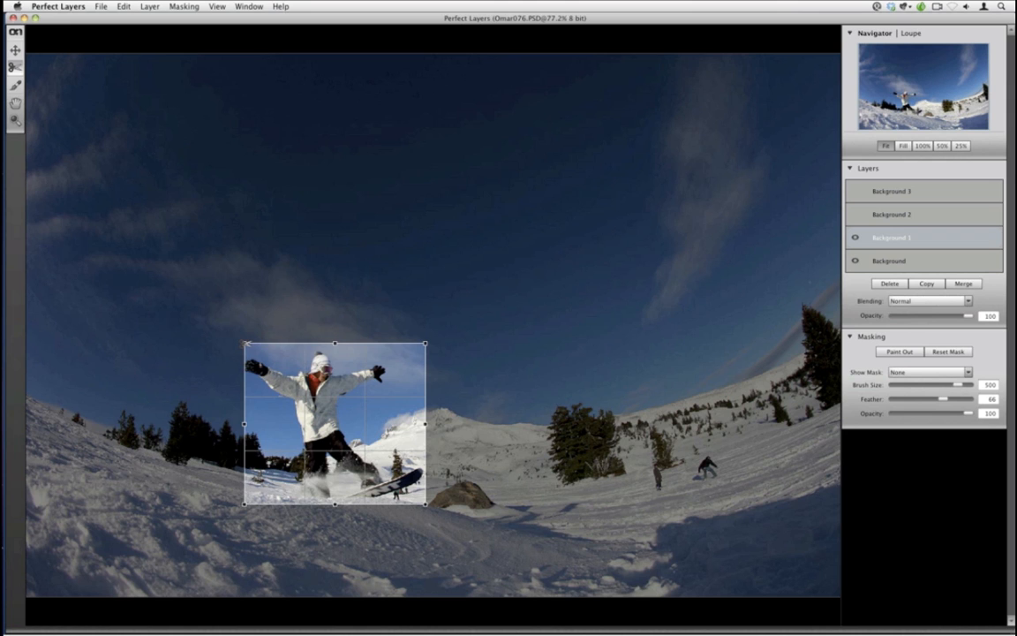
{"action": "left_click_drag", "start_coordinate": [245, 343], "coordinate": [241, 340]}
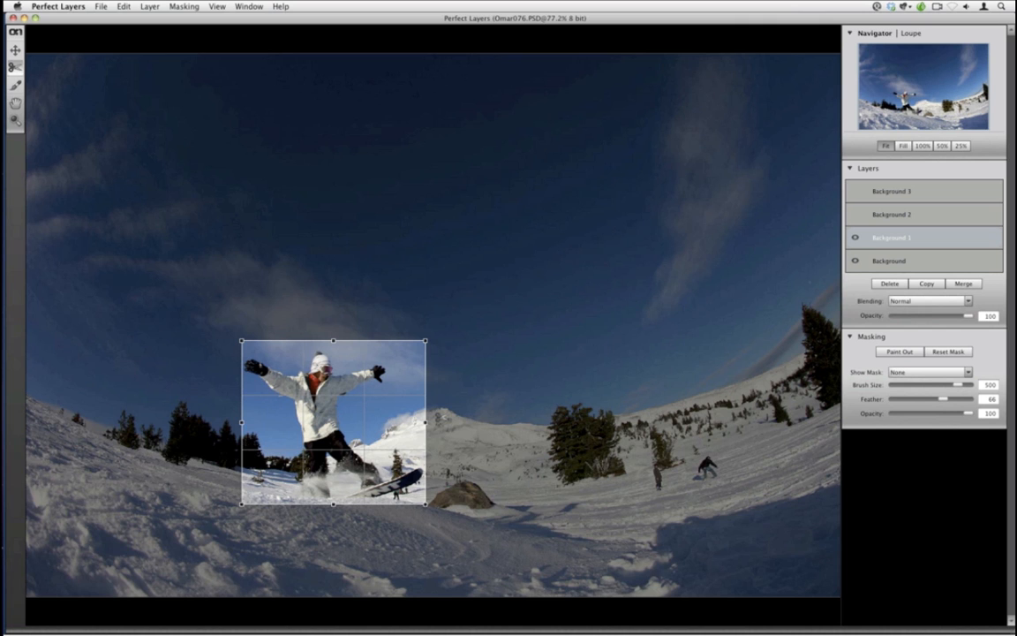
{"action": "key", "text": "Return"}
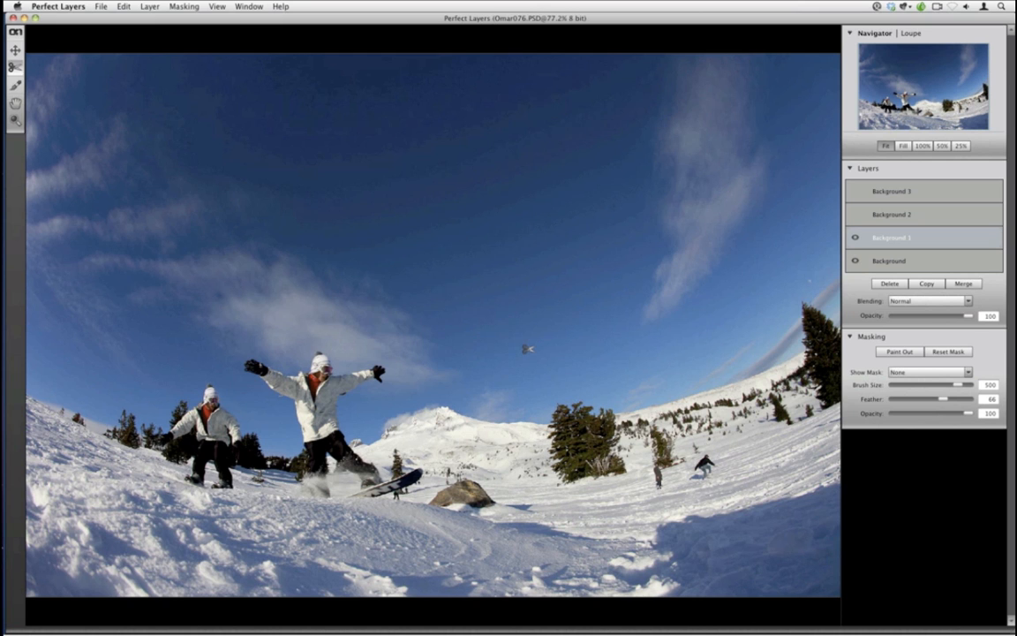
Step: Show the Background 2 layer, lower its opacity to 71, and shift it to align its scenery with the layers beneath
{"action": "left_click", "coordinate": [860, 219]}
{"action": "left_click", "coordinate": [857, 215]}
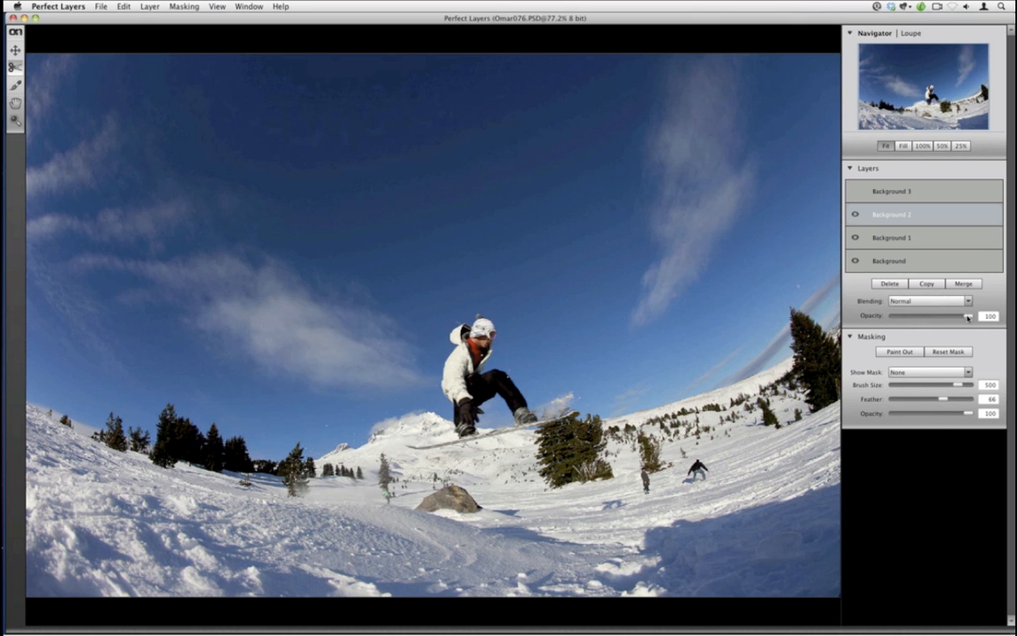
{"action": "left_click_drag", "start_coordinate": [968, 317], "coordinate": [946, 316]}
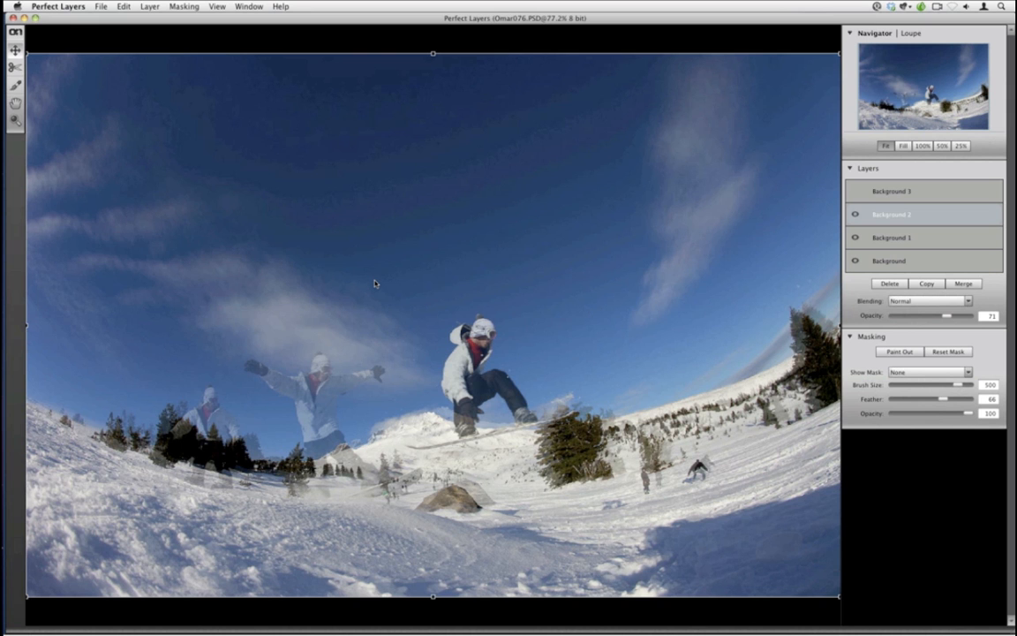
{"action": "left_click_drag", "start_coordinate": [375, 283], "coordinate": [386, 277]}
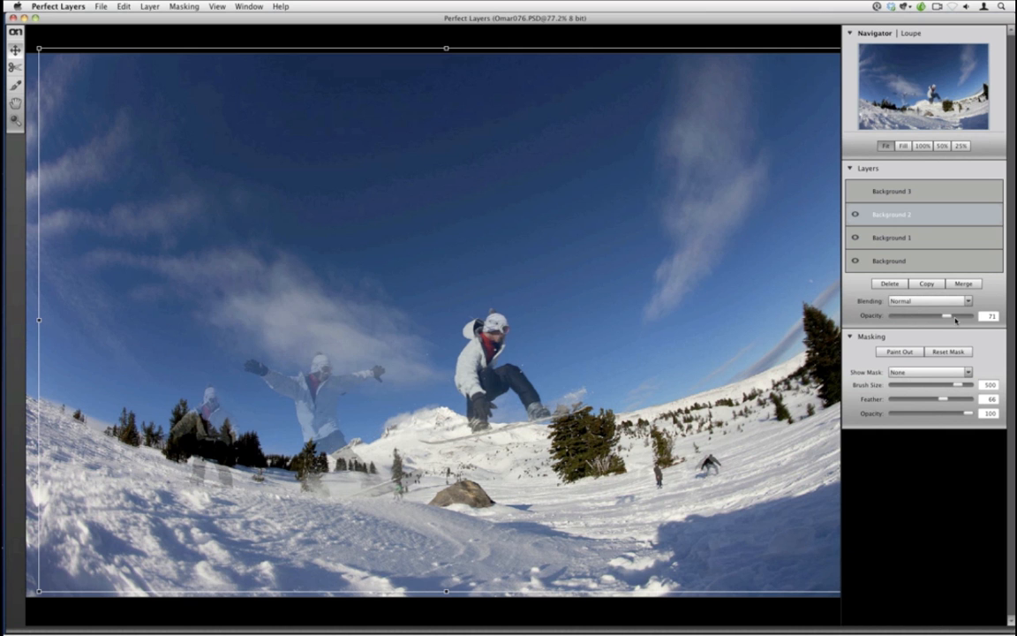
Step: Restore the Background 2 layer's opacity to 100 and trim it to a rectangle around the crouching airborne snowboarder
{"action": "left_click_drag", "start_coordinate": [956, 321], "coordinate": [972, 316]}
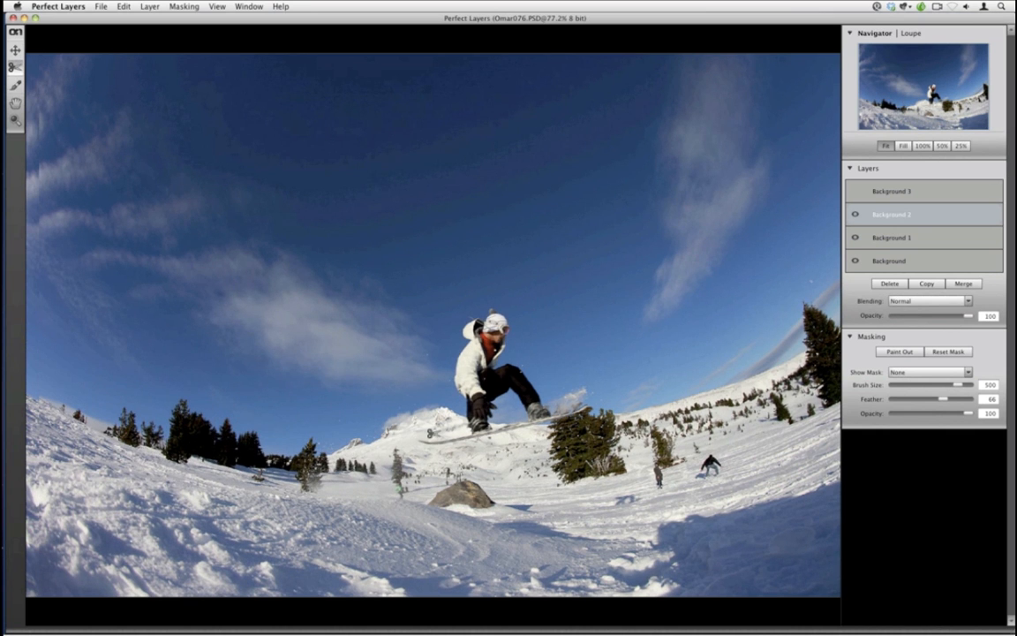
{"action": "left_click_drag", "start_coordinate": [417, 447], "coordinate": [590, 306]}
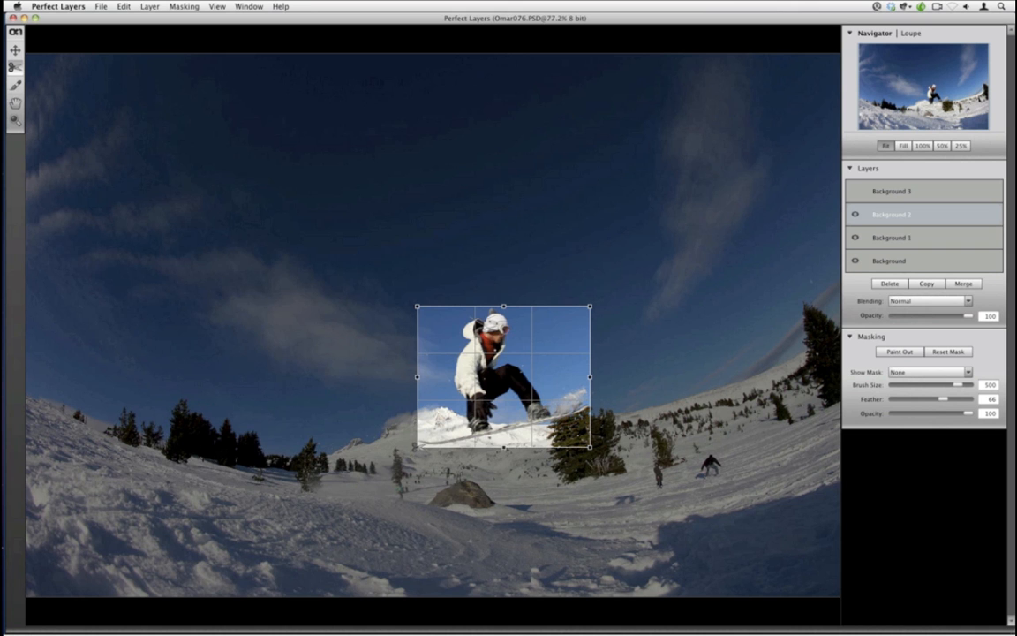
{"action": "left_click_drag", "start_coordinate": [417, 448], "coordinate": [415, 449]}
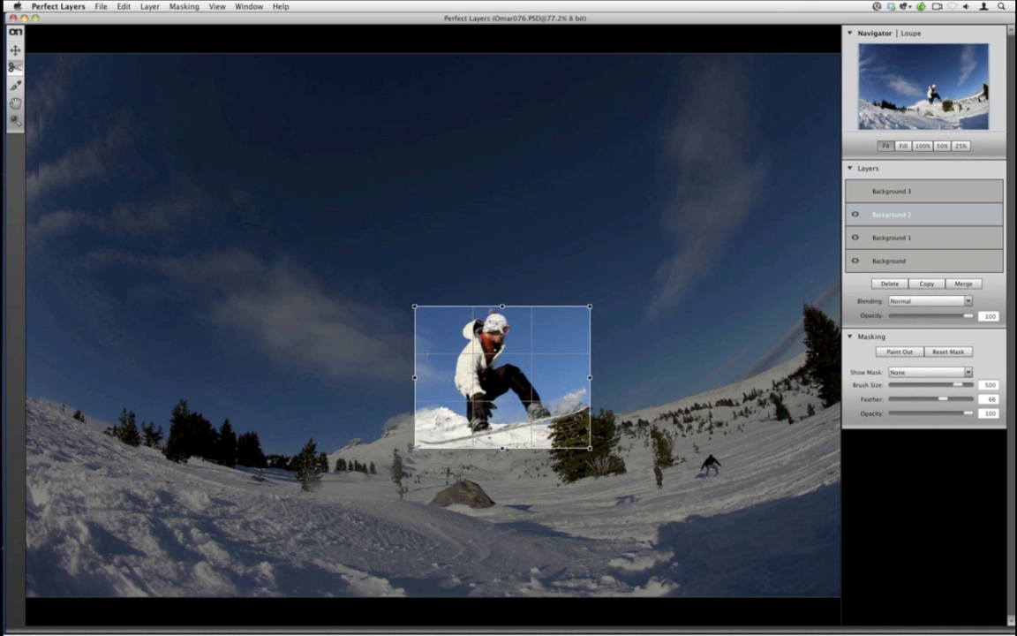
{"action": "key", "text": "Return"}
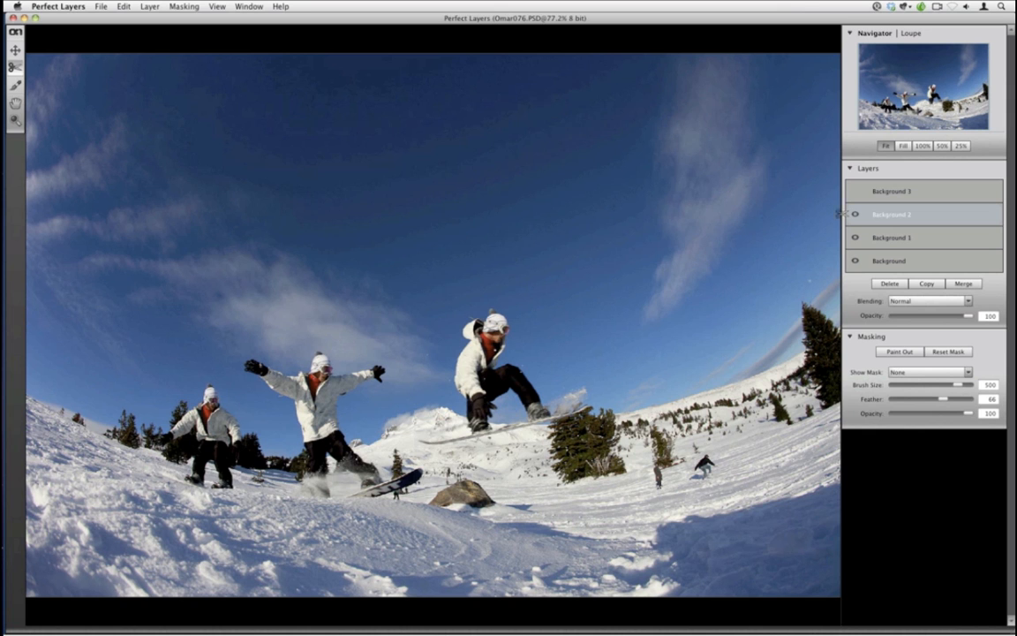
Step: Show the Background 3 layer, lower its opacity to 64, and shift it to align its scenery with the layers beneath
{"action": "left_click", "coordinate": [856, 194]}
{"action": "left_click", "coordinate": [855, 193]}
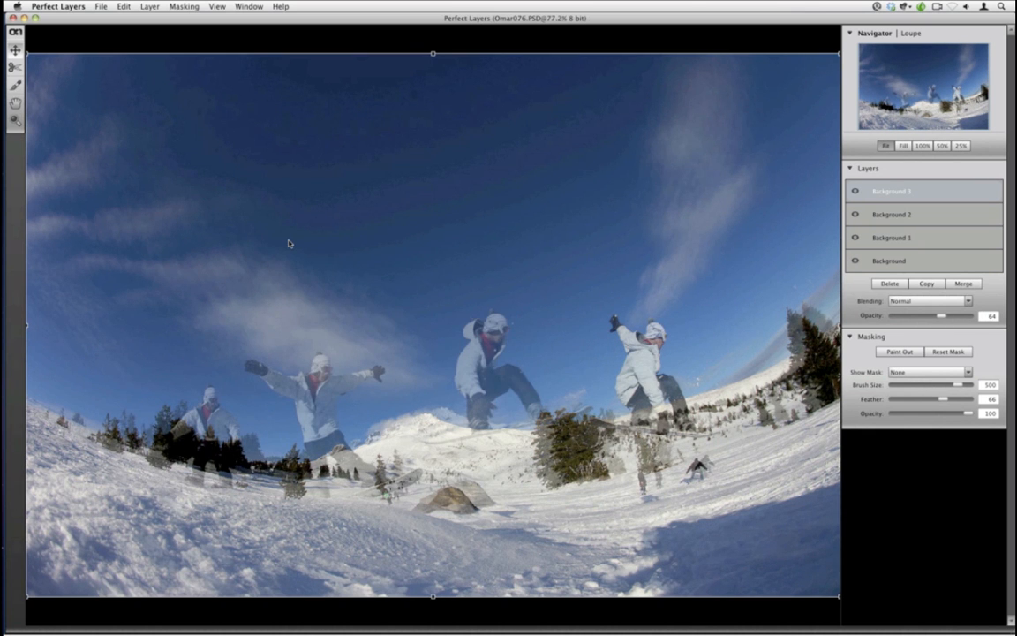
{"action": "left_click_drag", "start_coordinate": [288, 243], "coordinate": [299, 237]}
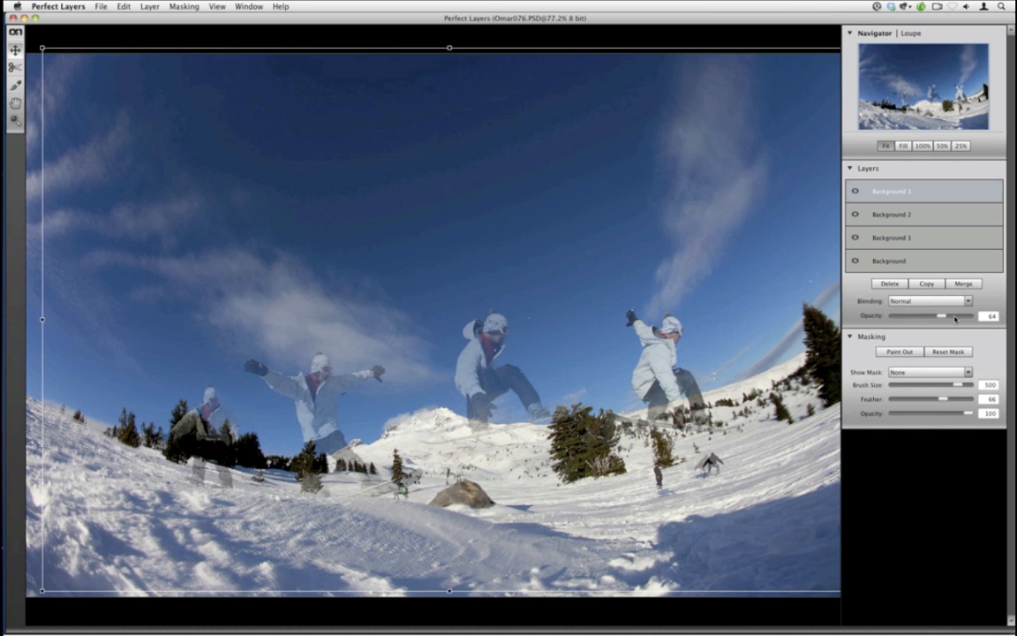
Step: Restore the Background 3 layer's opacity to 100 and trim it to a rectangle around the snowboarder with one raised arm
{"action": "left_click_drag", "start_coordinate": [955, 316], "coordinate": [973, 317]}
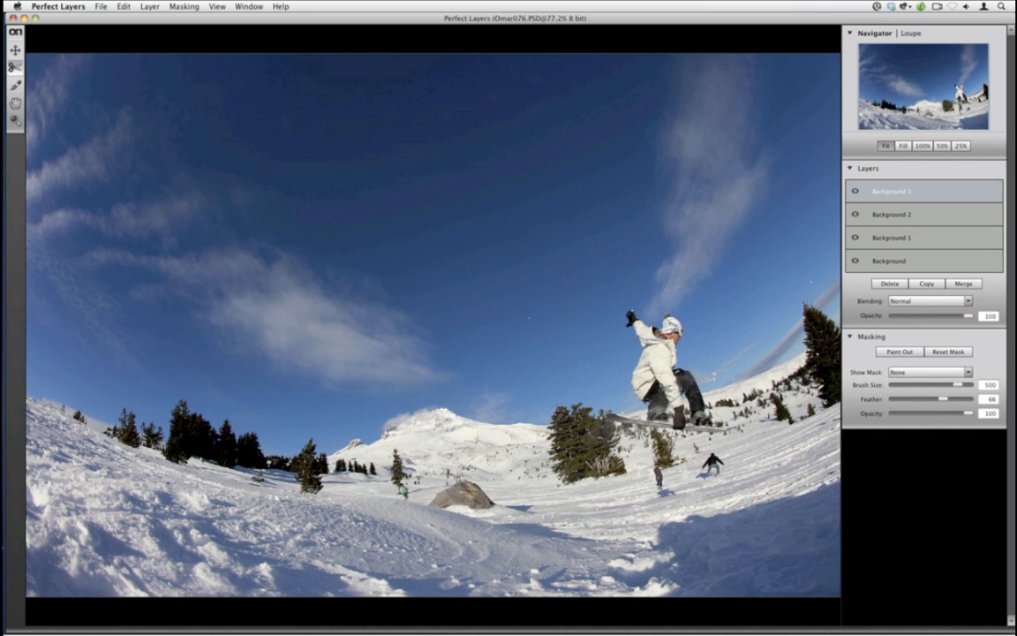
{"action": "left_click_drag", "start_coordinate": [743, 436], "coordinate": [603, 305]}
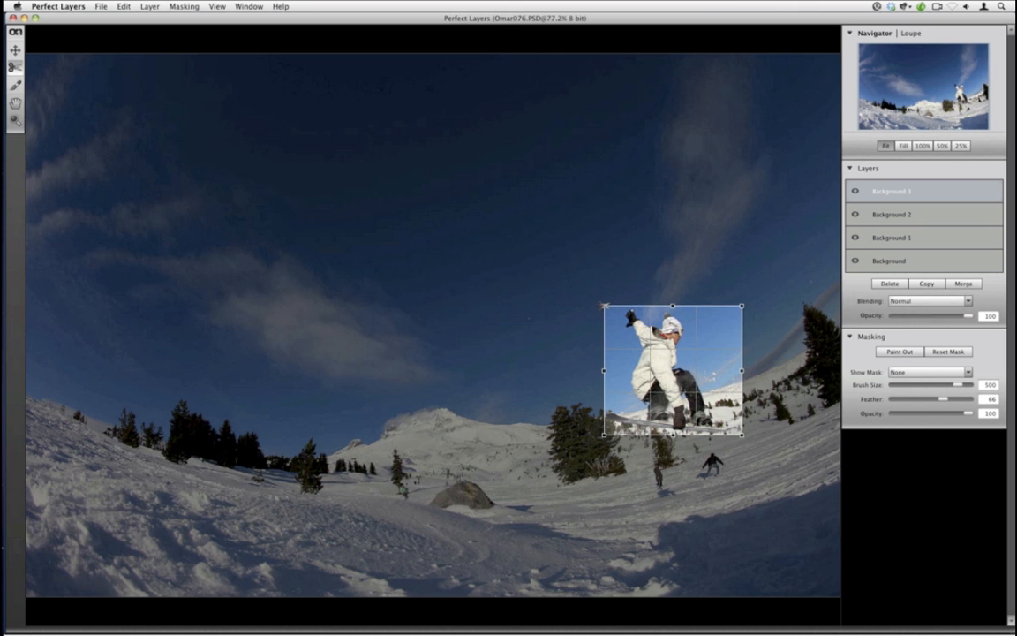
{"action": "key", "text": "Return"}
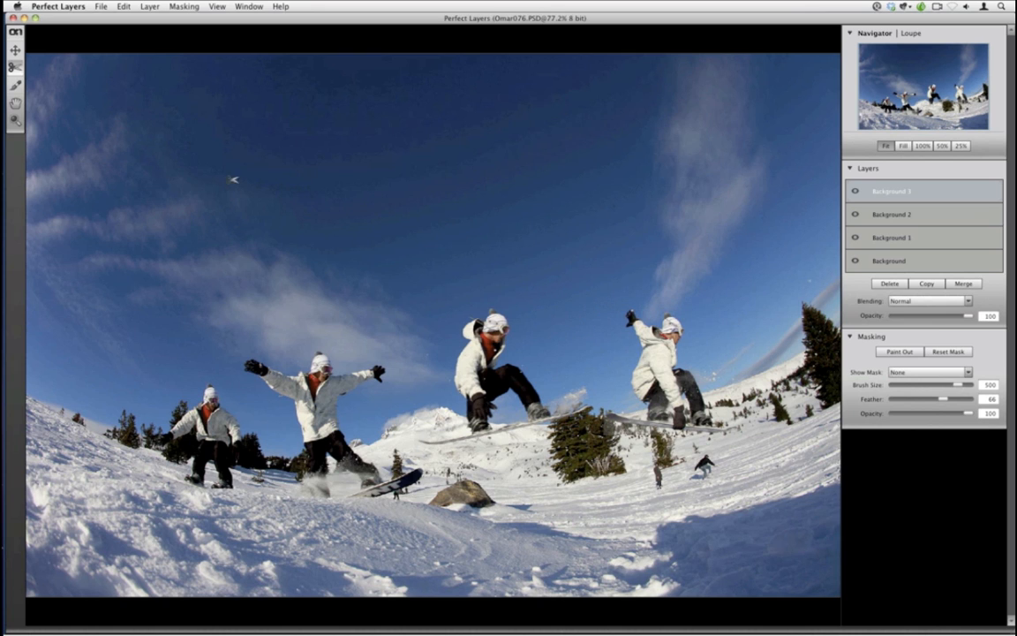
Step: Save the finished snowboarder composite and close Perfect Layers to return to Lightroom
{"action": "left_click", "coordinate": [101, 5]}
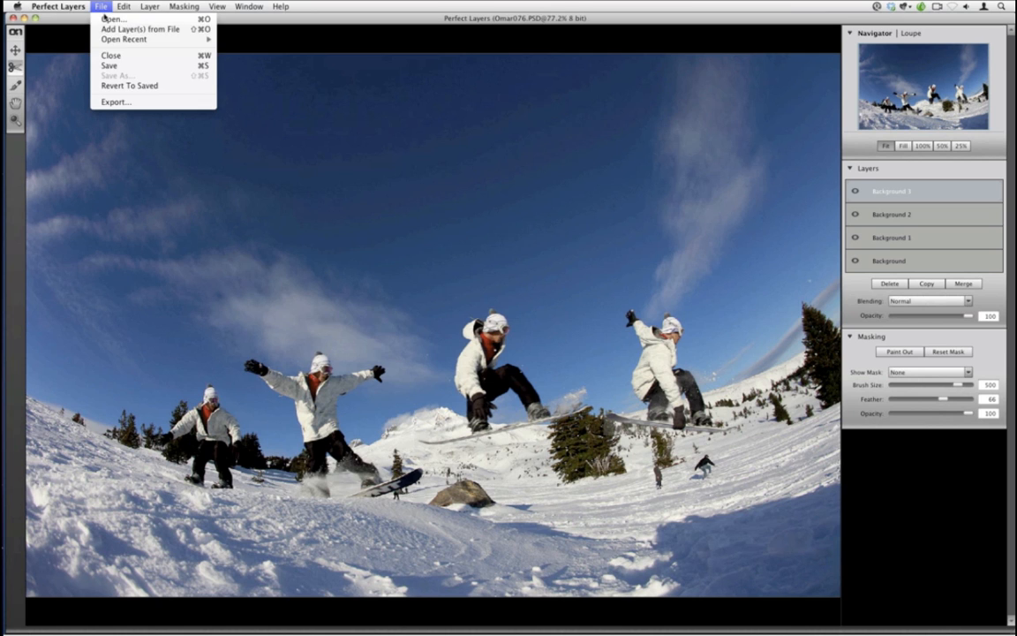
{"action": "left_click", "coordinate": [116, 67]}
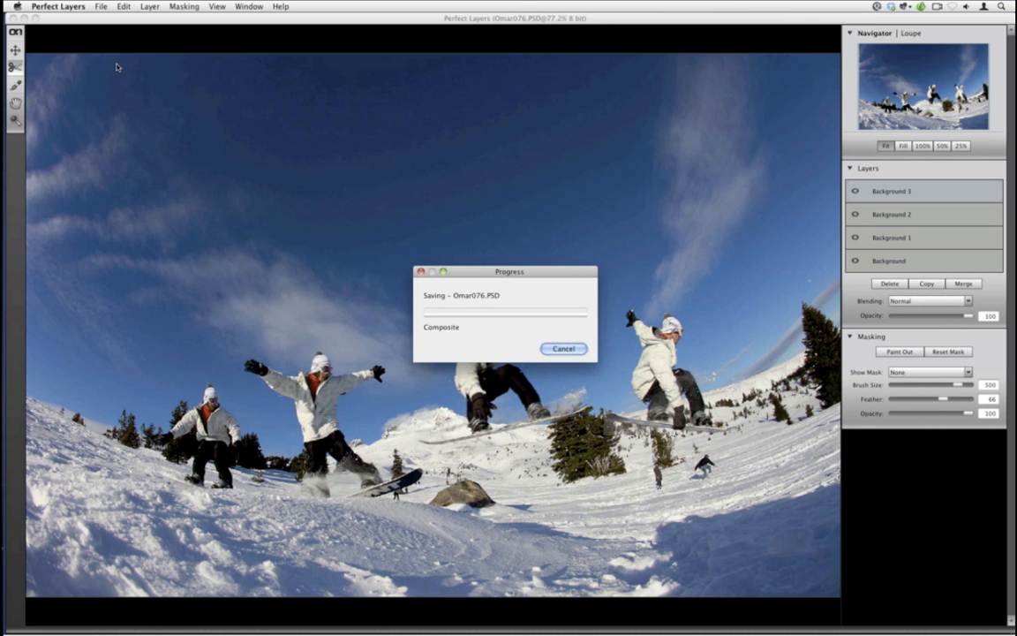
{"action": "left_click", "coordinate": [12, 18]}
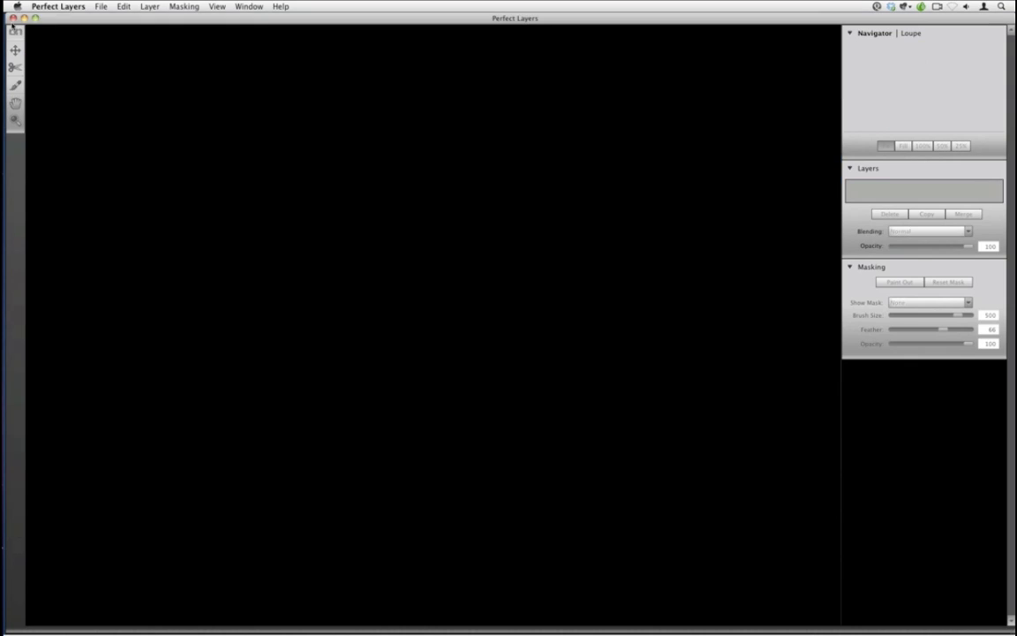
{"action": "left_click", "coordinate": [13, 18]}
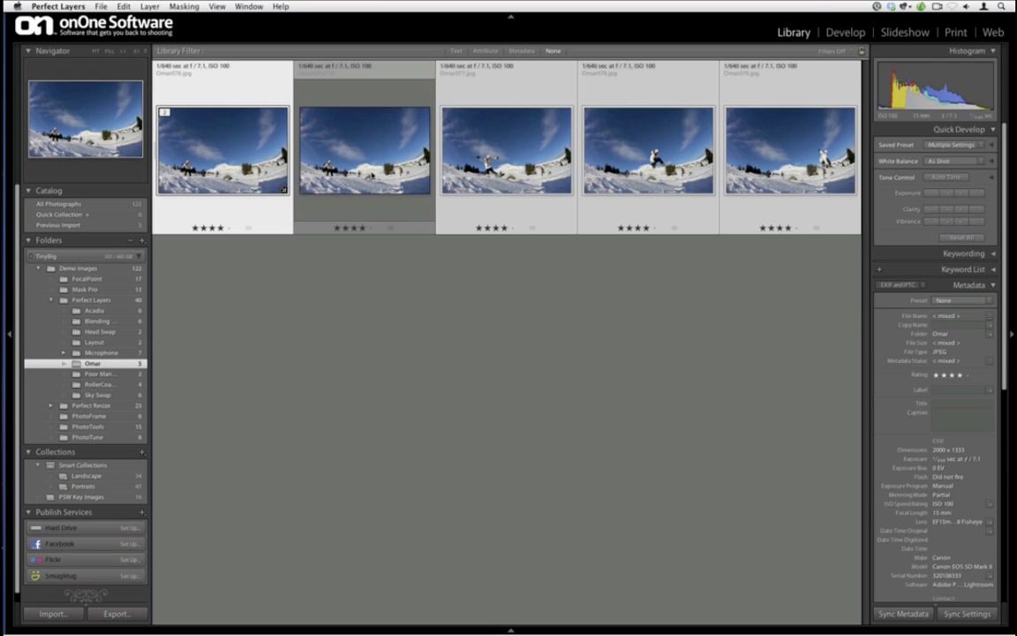
Step: Open the composite from Lightroom in Adobe Photoshop CS5 to examine its layers and masks, and return to Lightroom after closing it
{"action": "left_click", "coordinate": [371, 175]}
{"action": "double_click", "coordinate": [371, 173]}
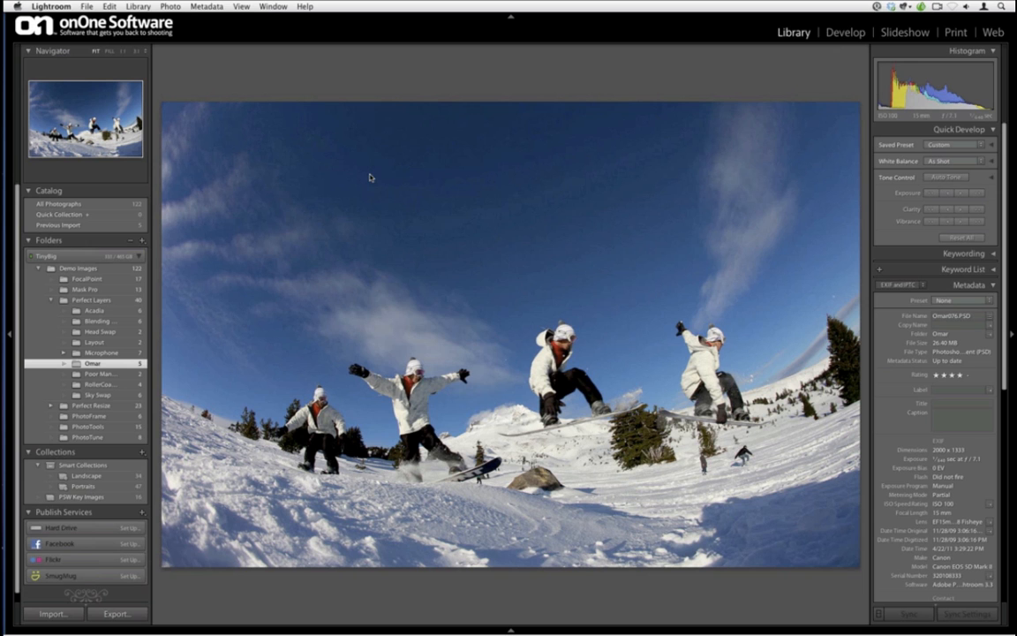
{"action": "right_click", "coordinate": [370, 174]}
{"action": "mouse_move", "coordinate": [442, 232]}
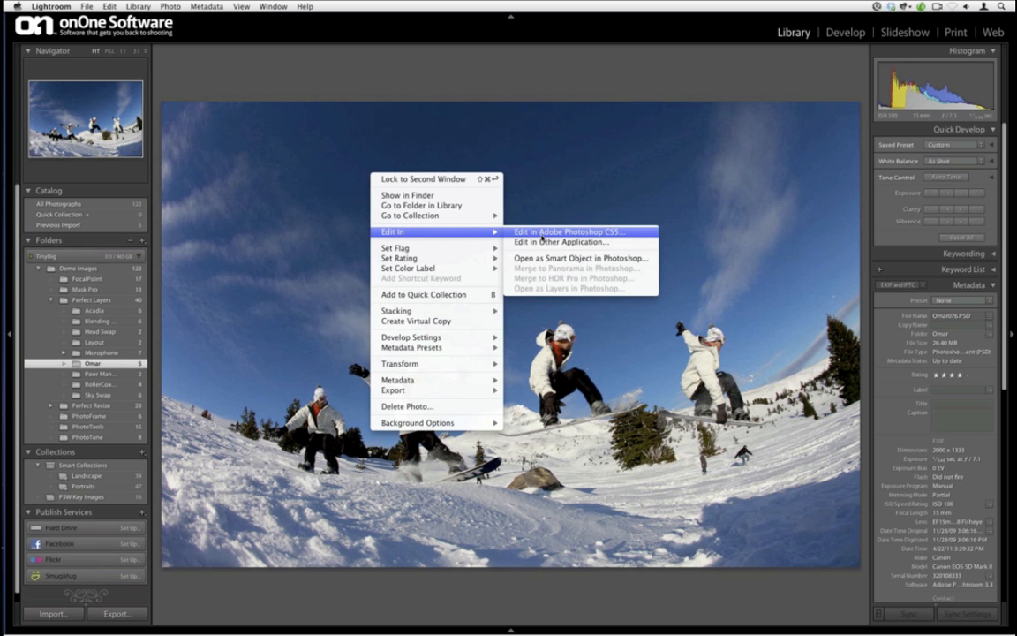
{"action": "left_click", "coordinate": [541, 233]}
{"action": "left_click", "coordinate": [579, 270]}
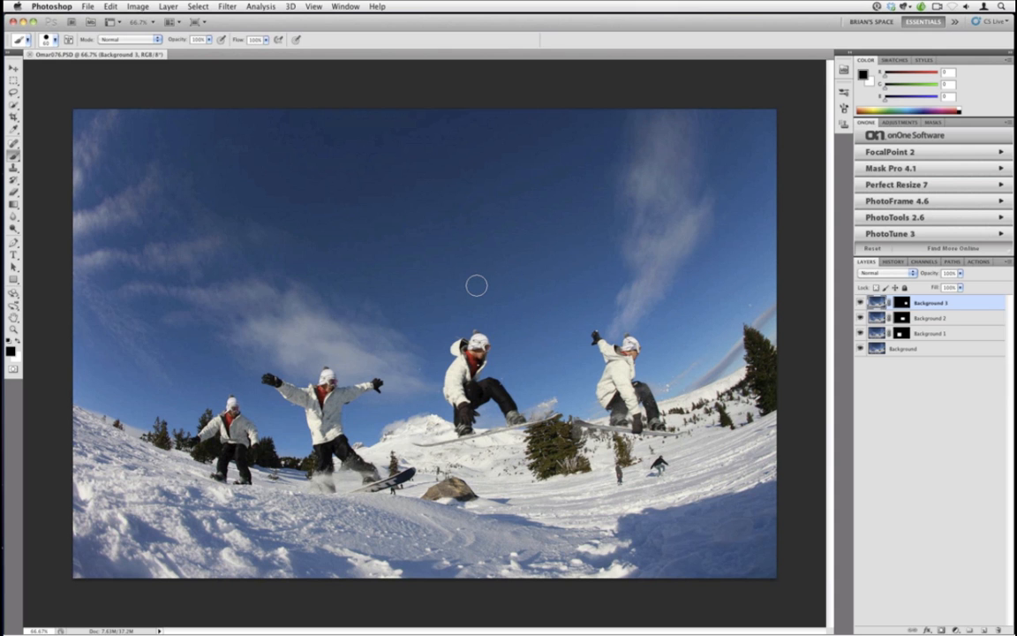
{"action": "key", "text": "super+w"}
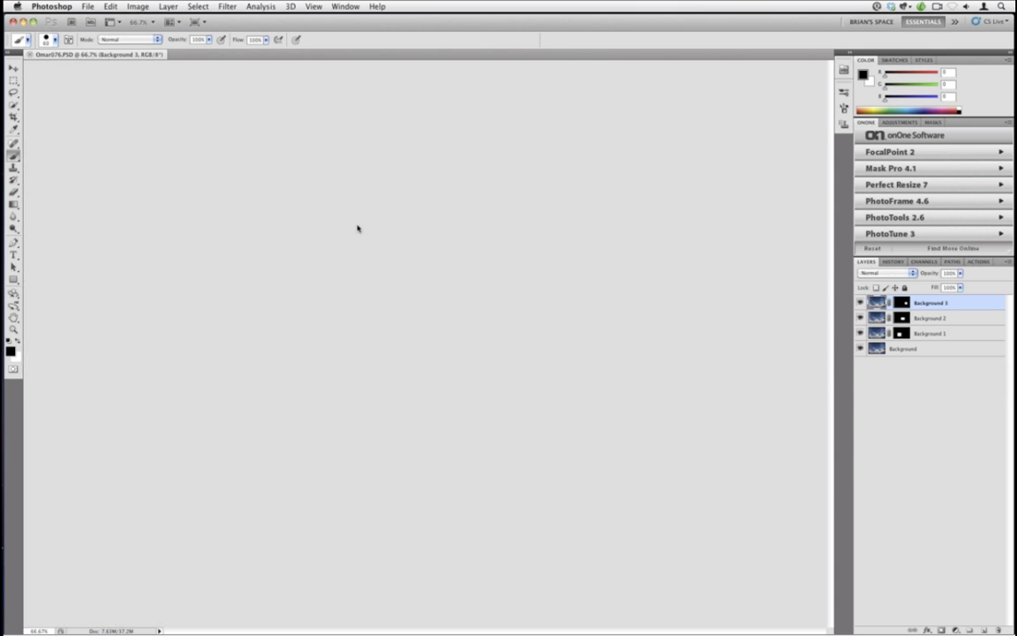
{"action": "key", "text": "super+Tab"}
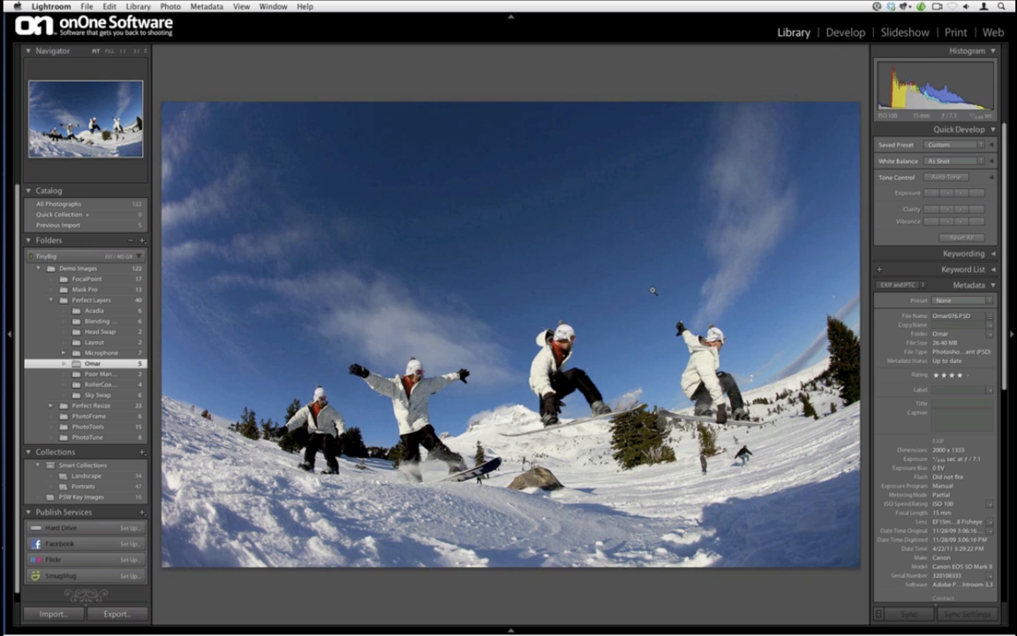
Step: Try the B&W Creative - Look 2 preset on the composite in the Develop module and undo it
{"action": "key", "text": "d"}
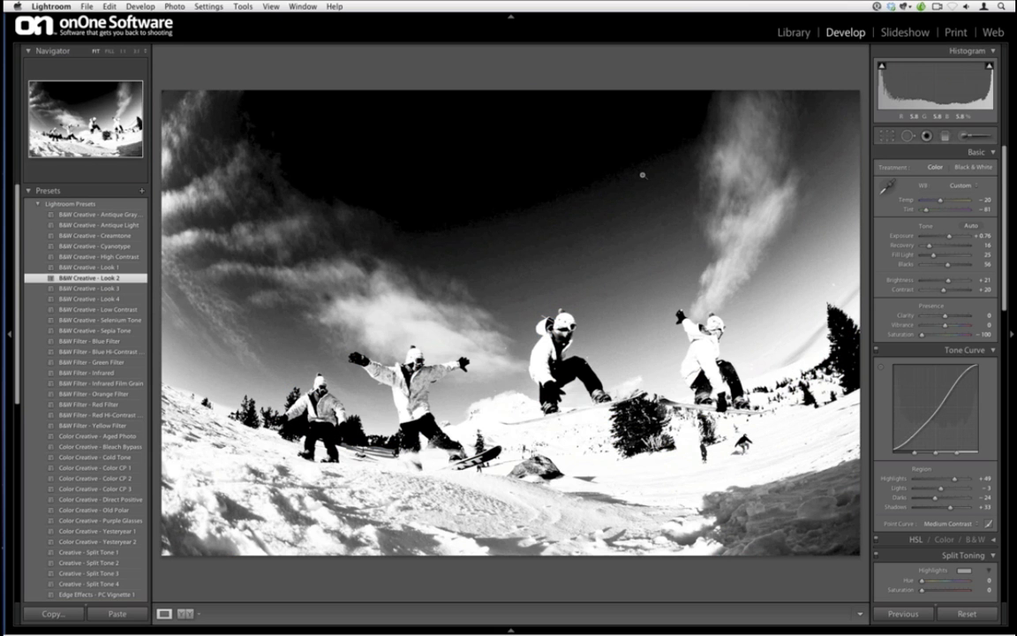
{"action": "key", "text": "super+z"}
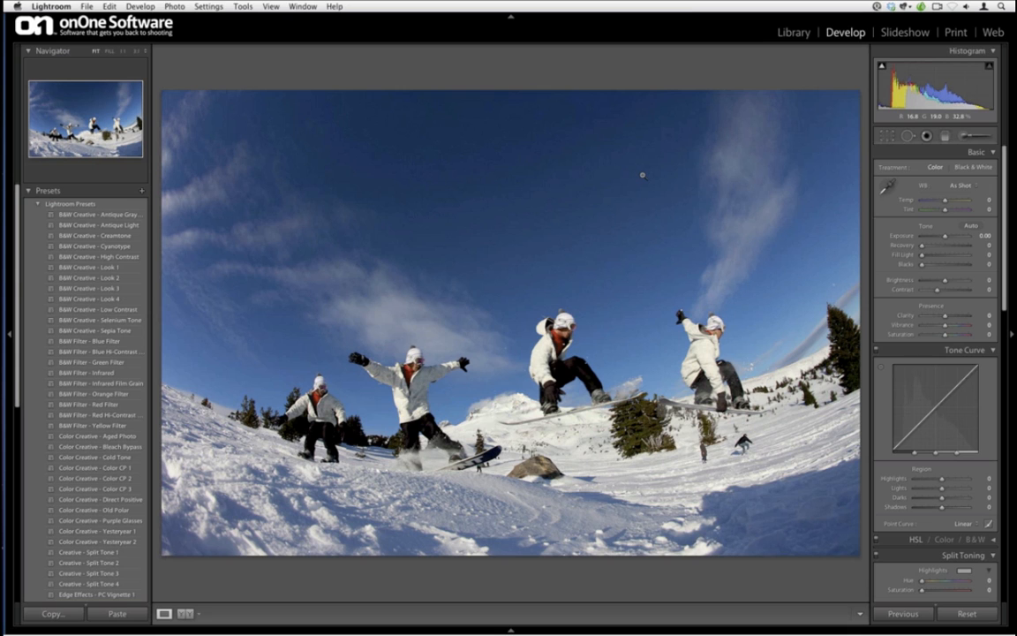
{"action": "key", "text": "super+h"}
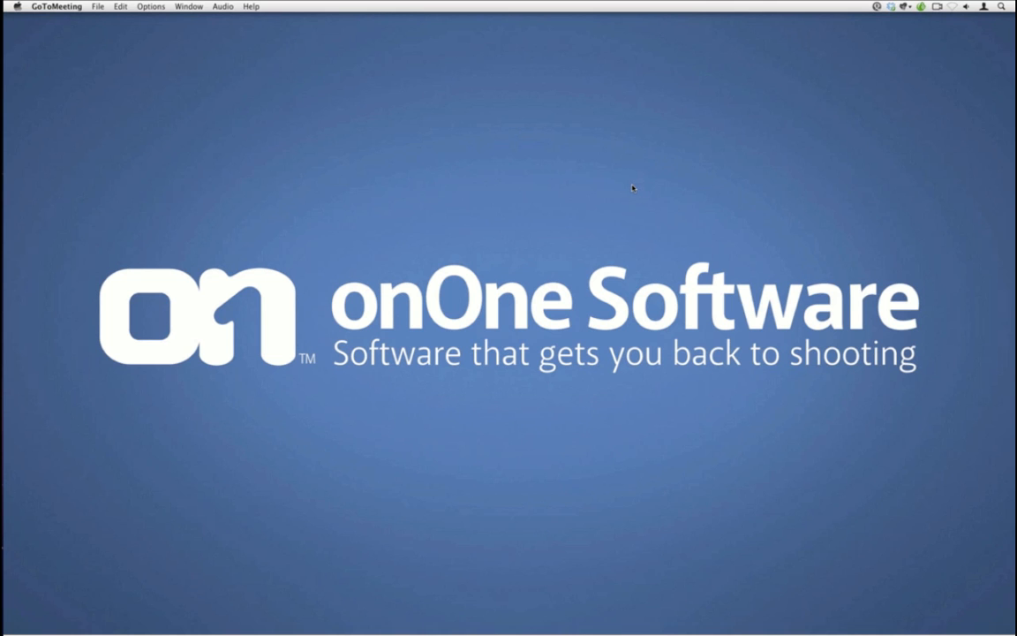
{"action": "mouse_move", "coordinate": [8, 204]}
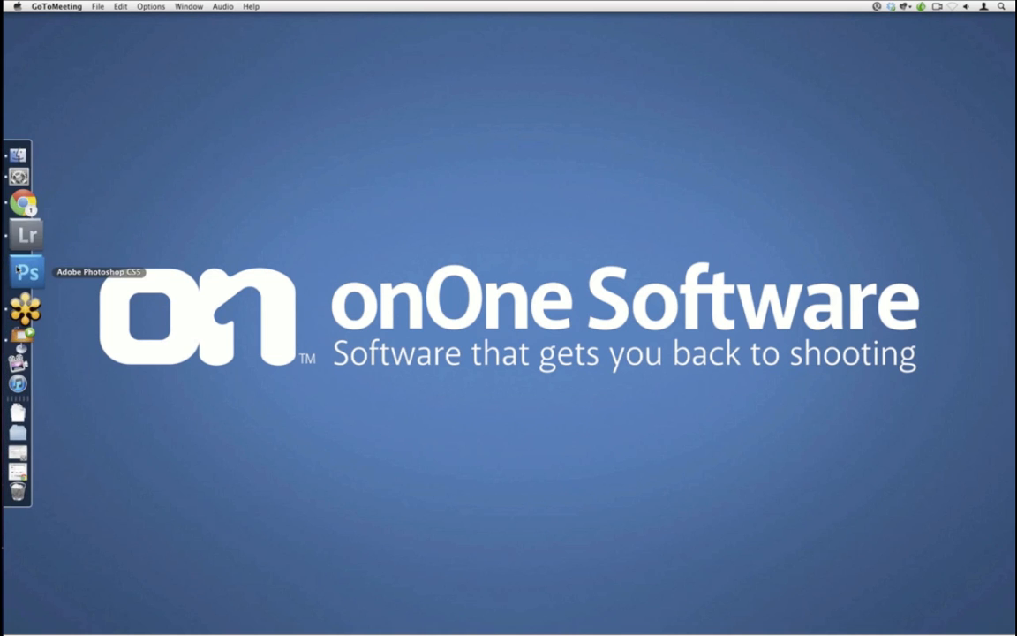
{"action": "left_click", "coordinate": [26, 247]}
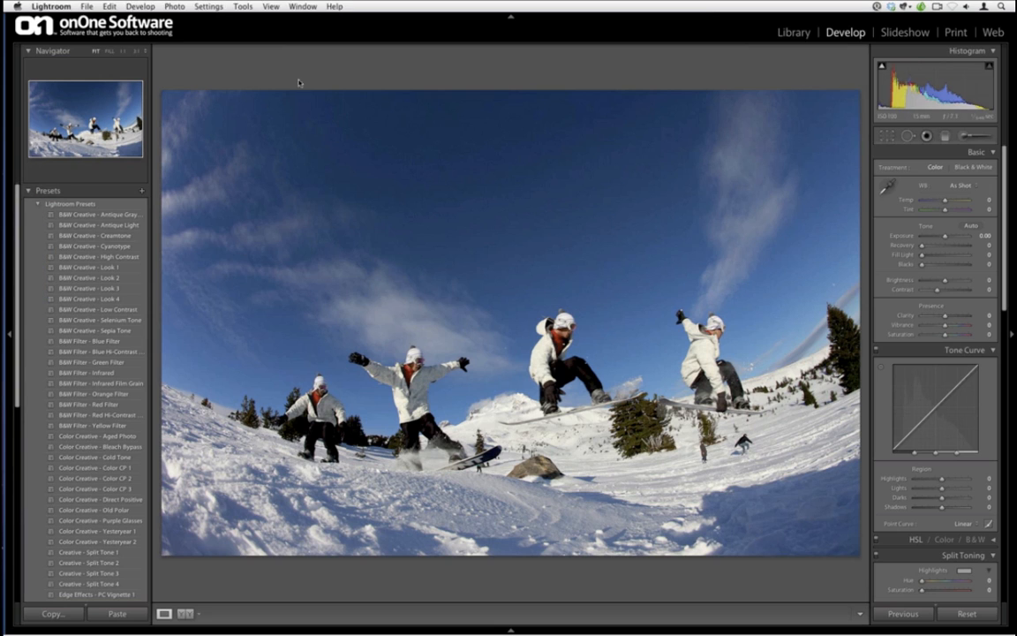
Step: Send the snowboarder composite from Lightroom to the Perfect Layers plug-in
{"action": "right_click", "coordinate": [314, 147]}
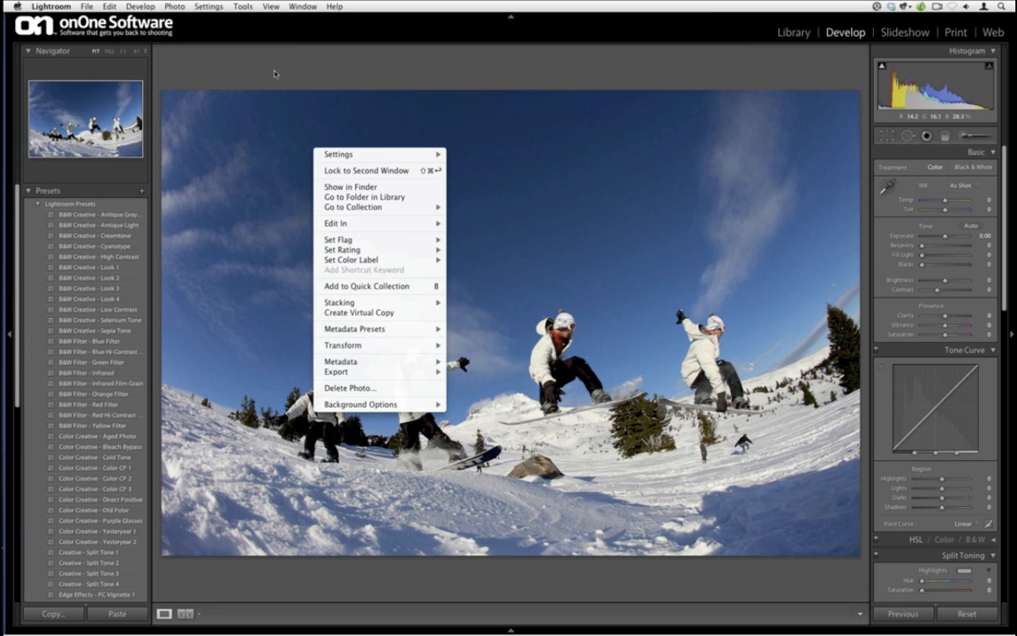
{"action": "left_click", "coordinate": [86, 6]}
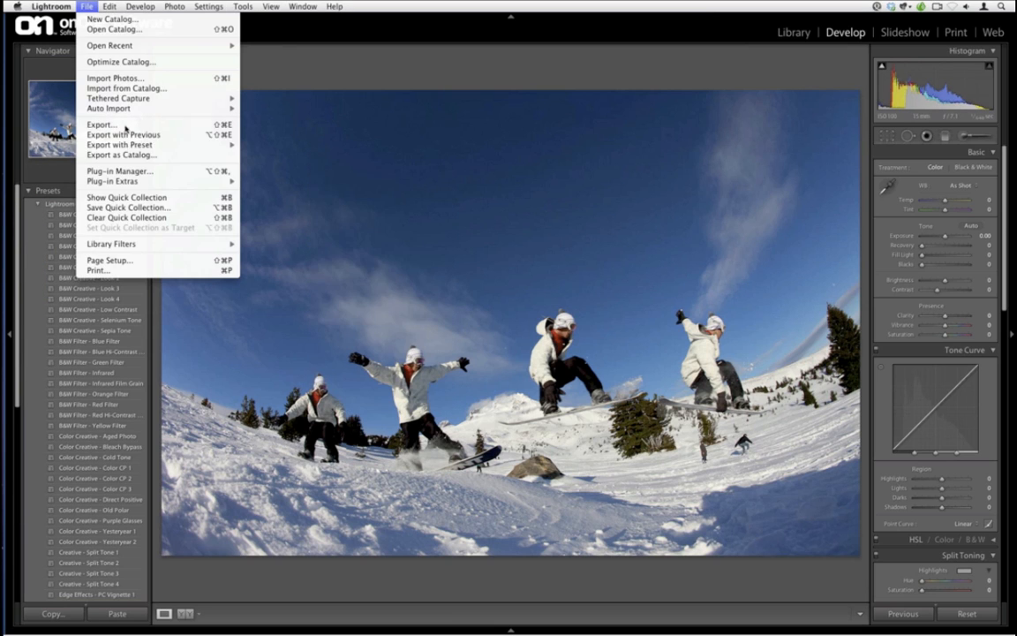
{"action": "mouse_move", "coordinate": [179, 180]}
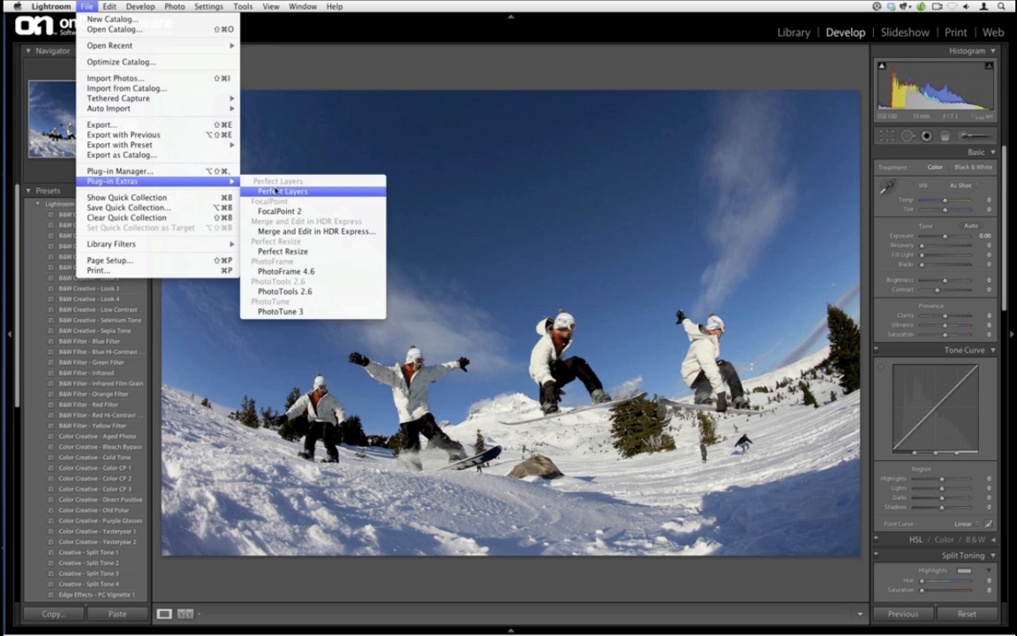
{"action": "left_click", "coordinate": [274, 190]}
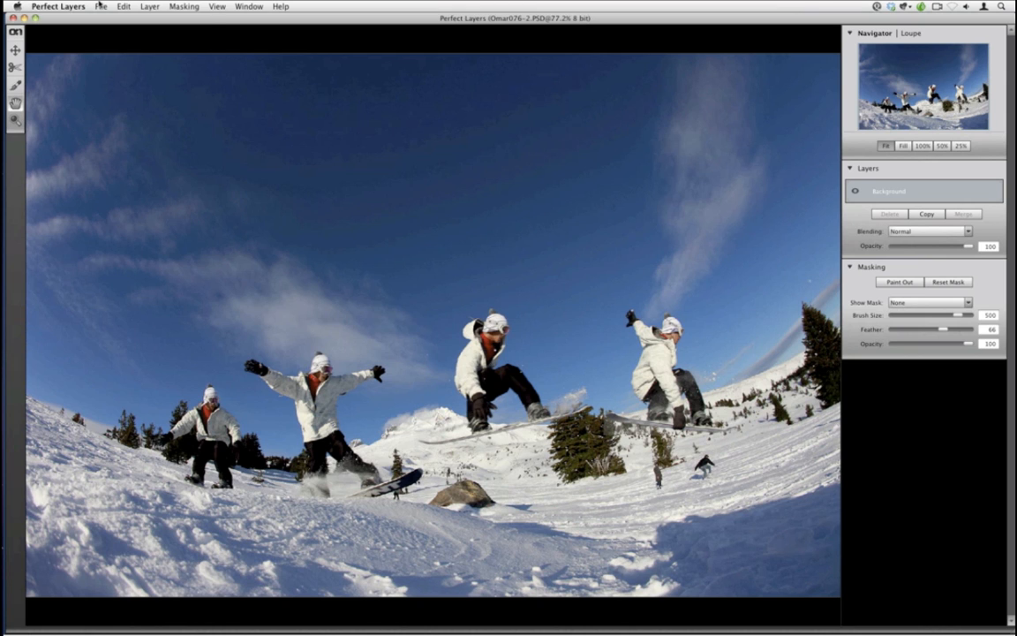
Step: Examine the image export settings and the available file types, and cancel the export
{"action": "left_click", "coordinate": [100, 6]}
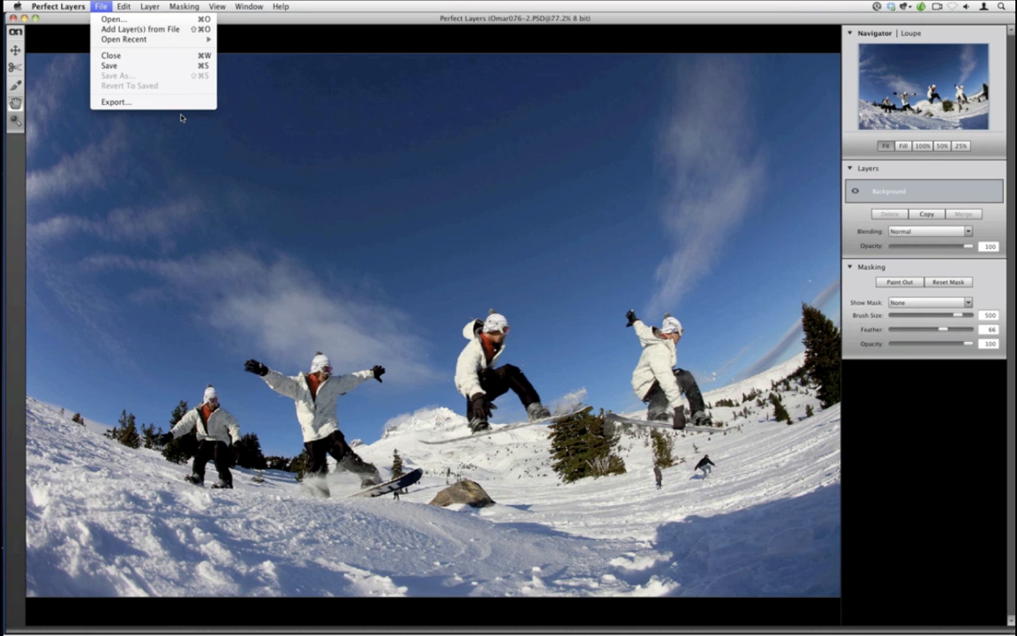
{"action": "left_click", "coordinate": [300, 44]}
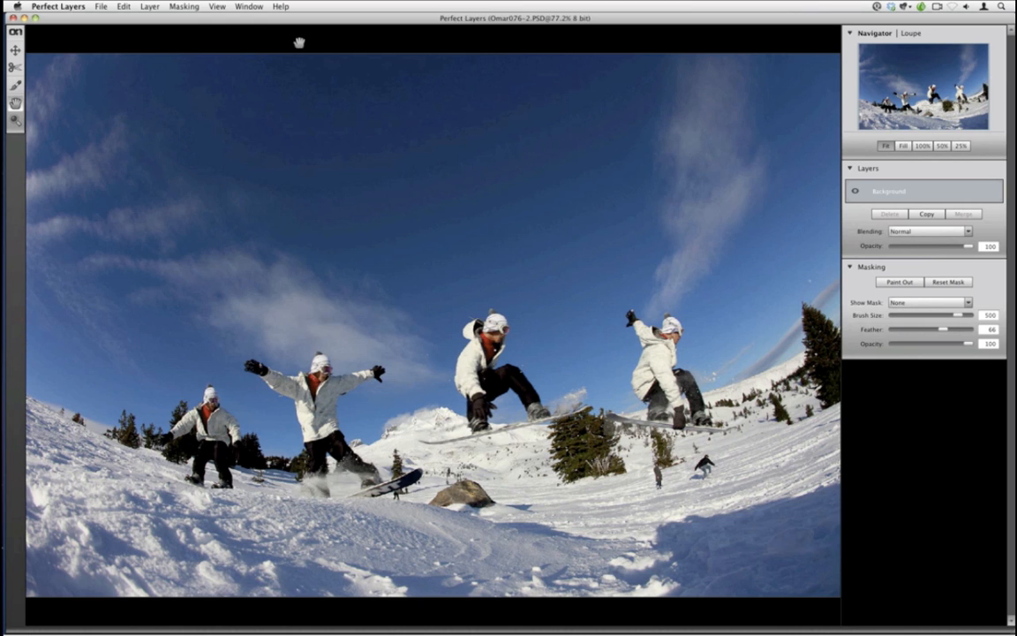
{"action": "left_click", "coordinate": [99, 6]}
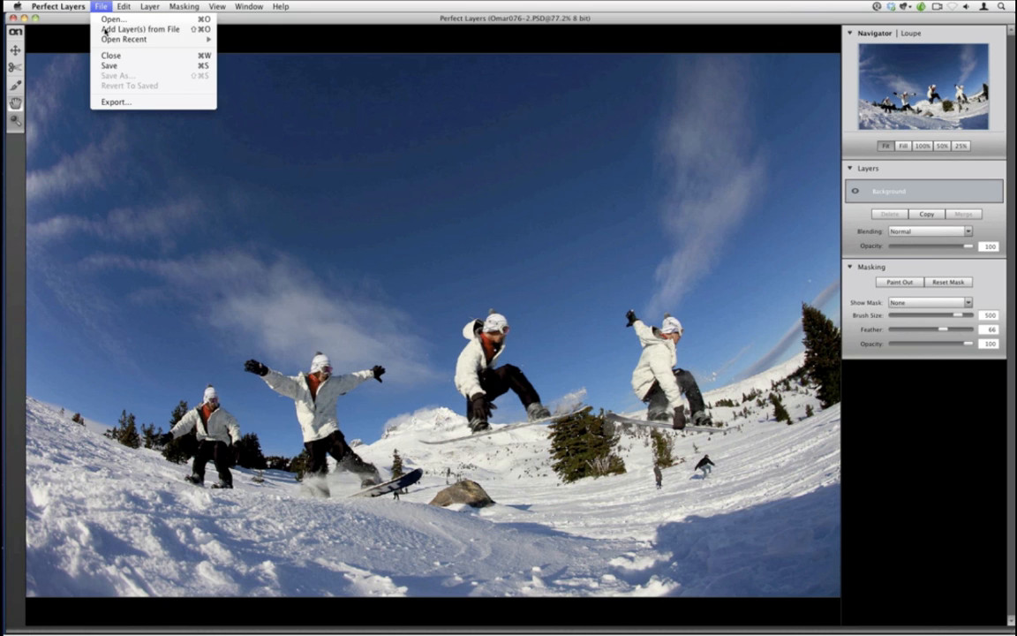
{"action": "left_click", "coordinate": [135, 100]}
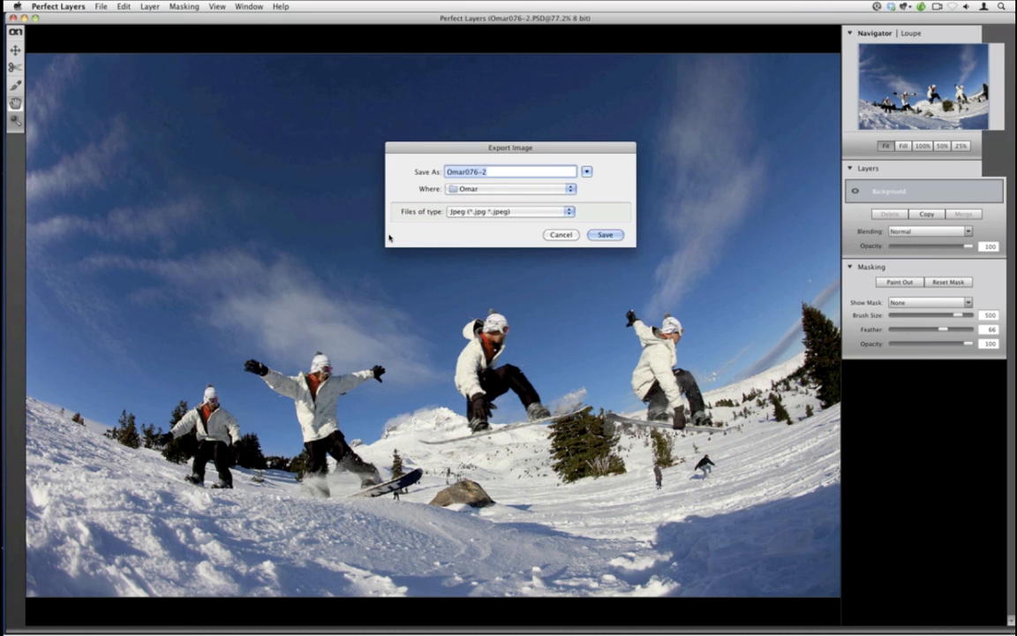
{"action": "left_click", "coordinate": [570, 216]}
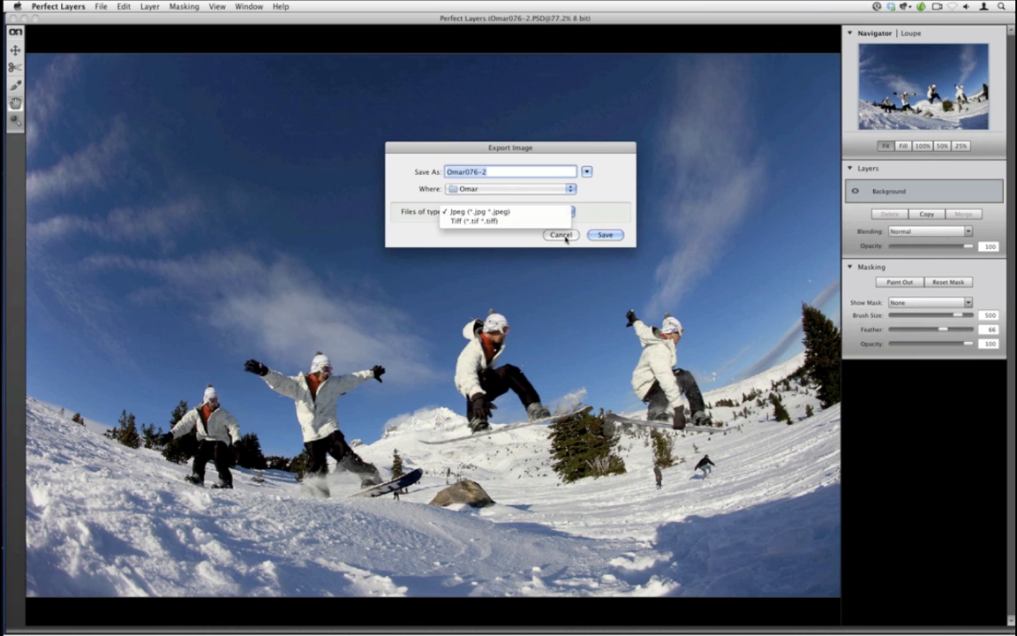
{"action": "left_click", "coordinate": [565, 234]}
{"action": "left_click", "coordinate": [561, 234]}
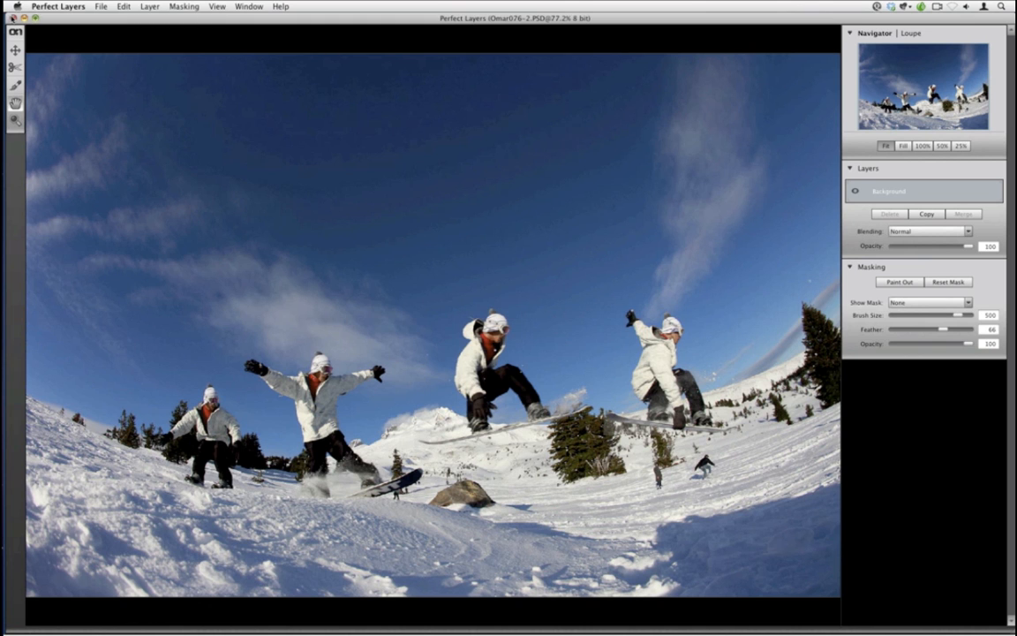
Step: Close Perfect Layers and switch Lightroom from Develop to the Library view
{"action": "left_click", "coordinate": [12, 16]}
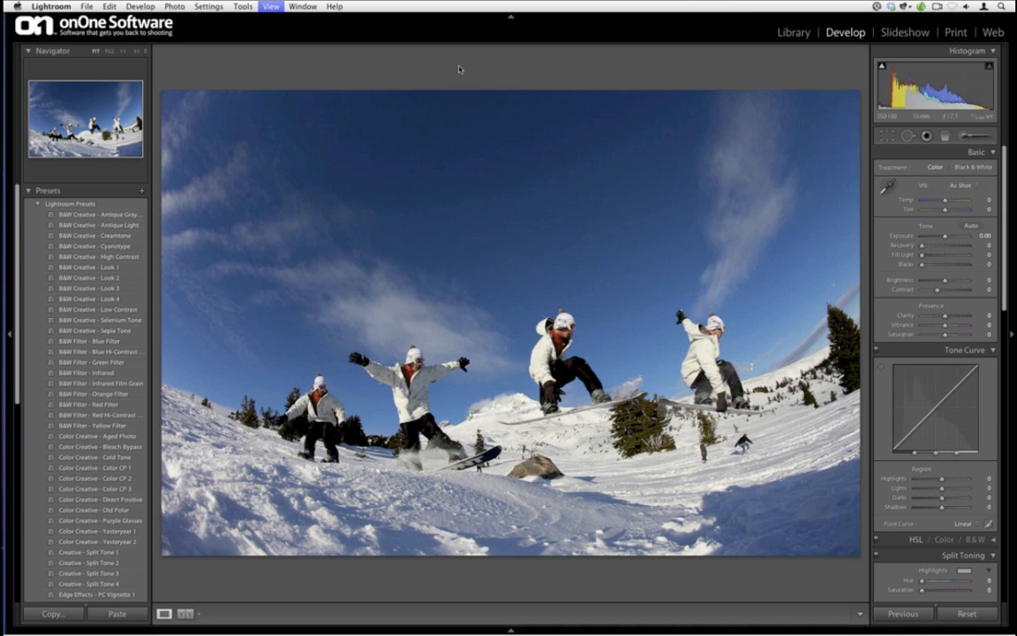
{"action": "key", "text": "e"}
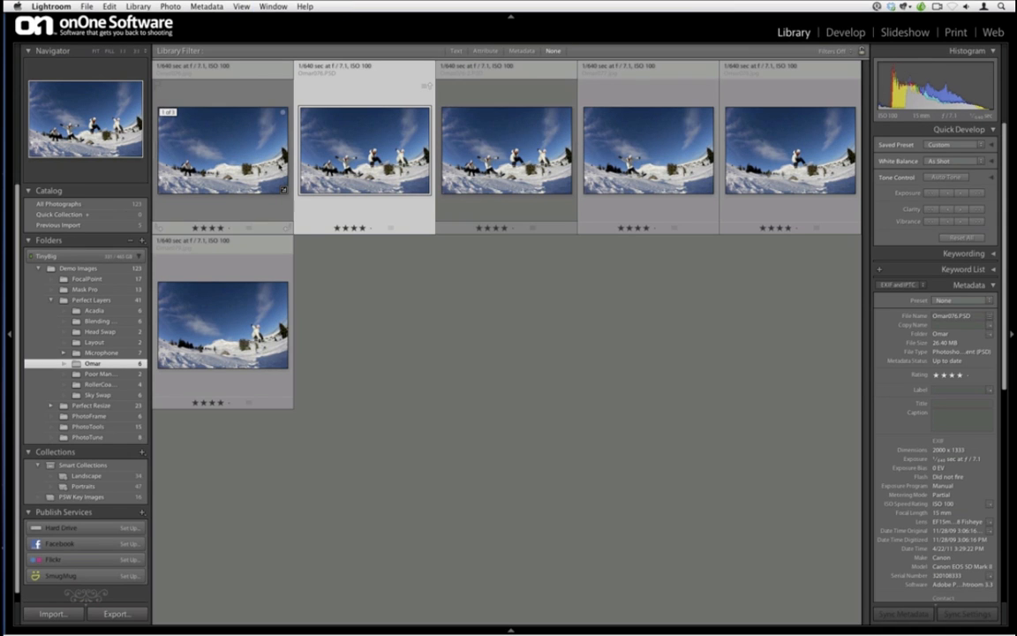
Step: Select the four original snowboarder JPEGs together in the Omar folder, and clear the selection
{"action": "left_click", "coordinate": [223, 152]}
{"action": "left_click", "coordinate": [648, 152], "text": "super"}
{"action": "left_click", "coordinate": [787, 154], "text": "super"}
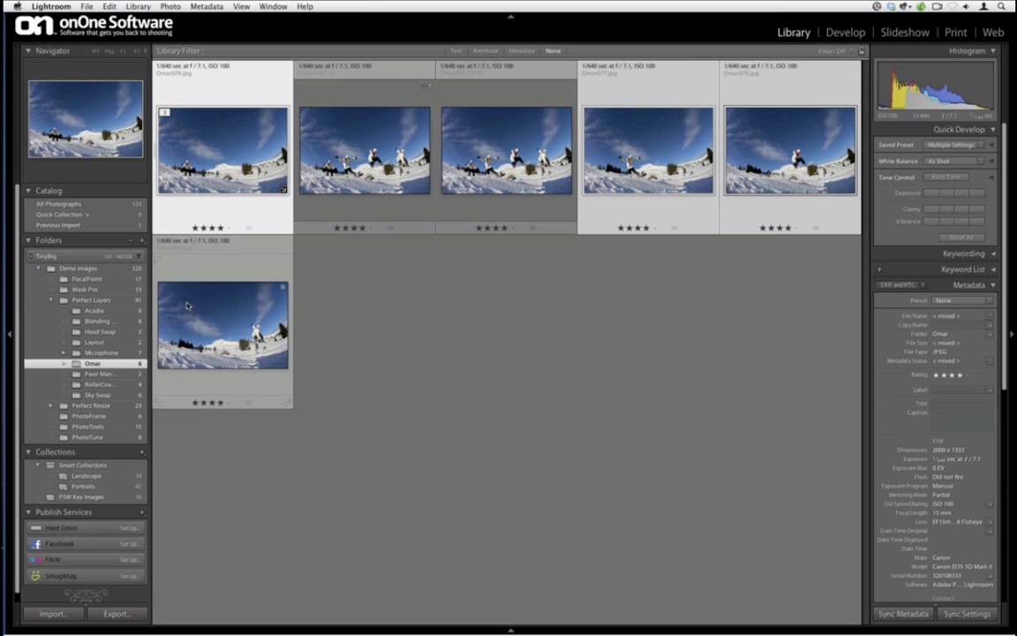
{"action": "left_click", "coordinate": [226, 327], "text": "super"}
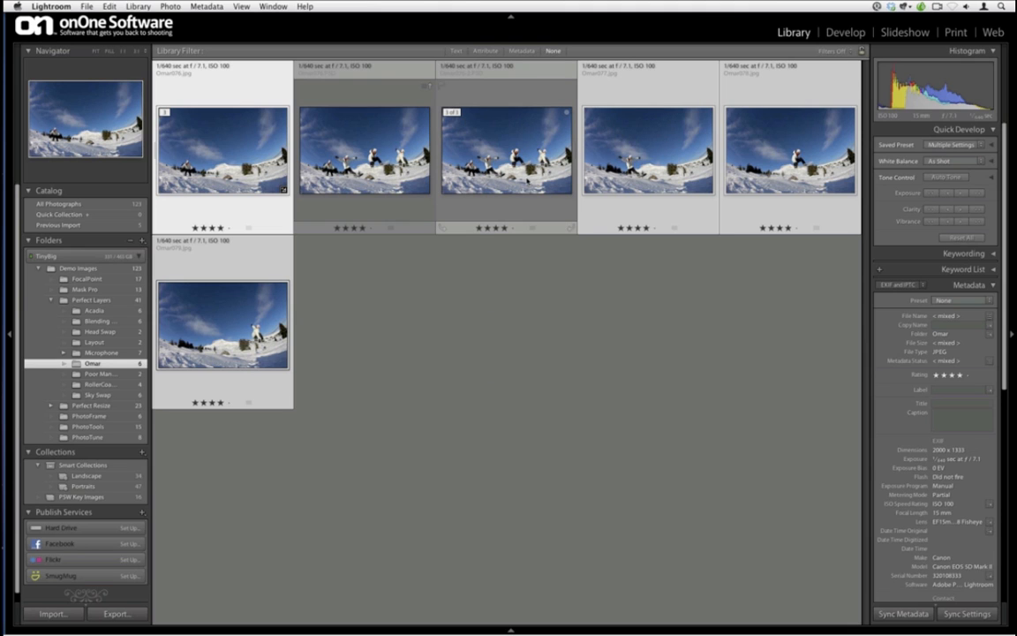
{"action": "left_click", "coordinate": [530, 402]}
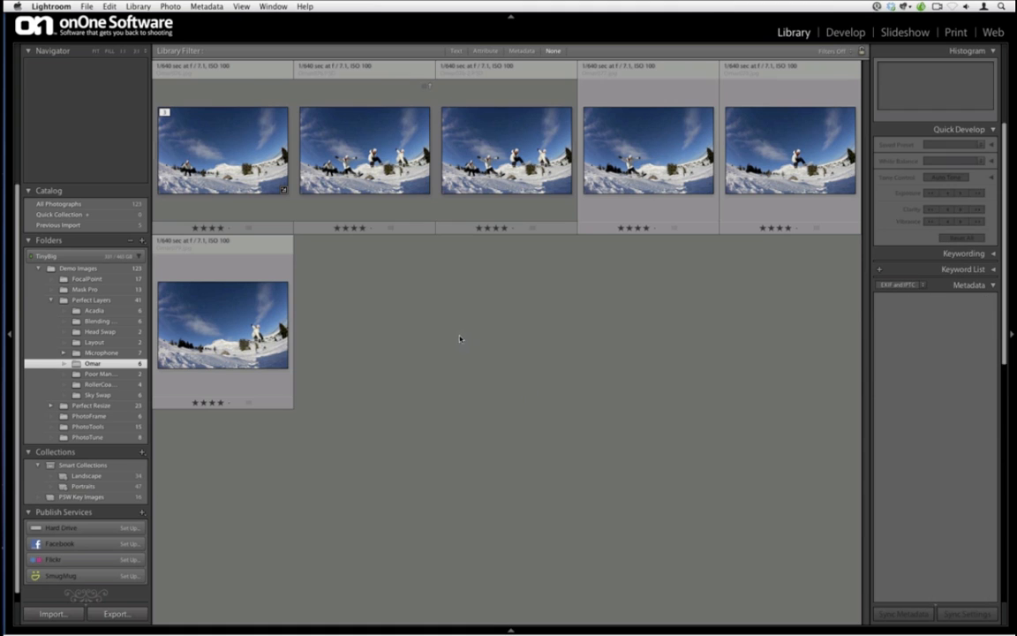
Step: Flag the duplicate composite Omar076-2.PSD as rejected and delete the rejected photo
{"action": "left_click", "coordinate": [506, 177]}
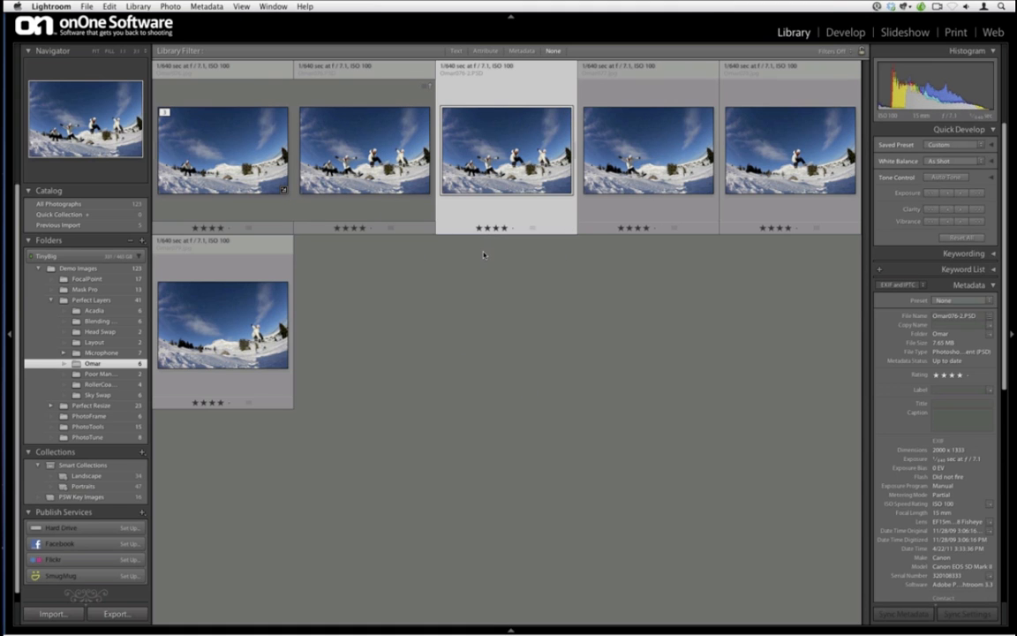
{"action": "key", "text": "x"}
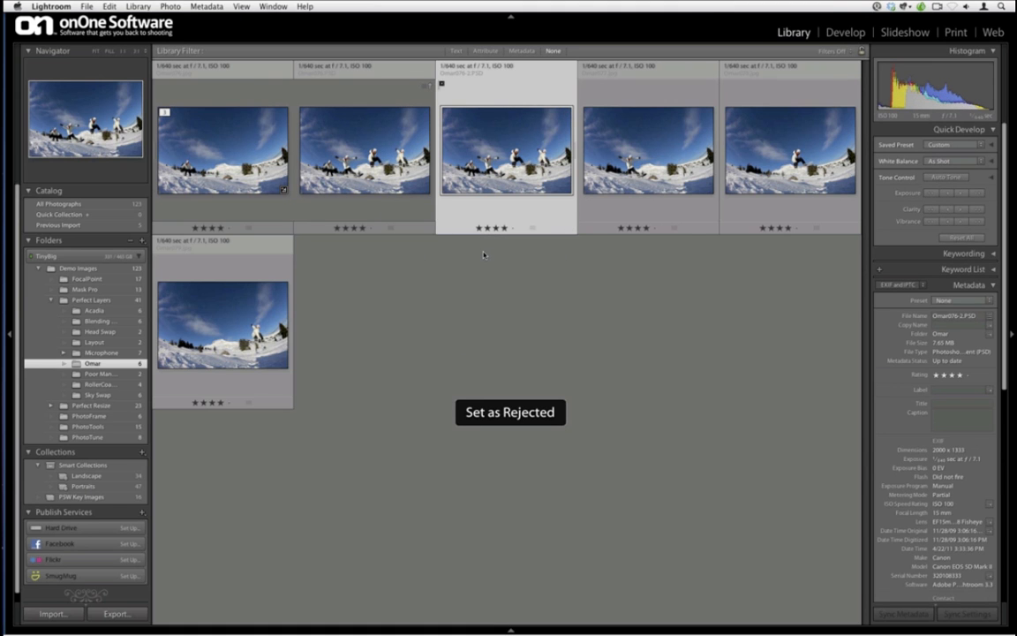
{"action": "key", "text": "super+BackSpace"}
{"action": "left_click", "coordinate": [481, 217]}
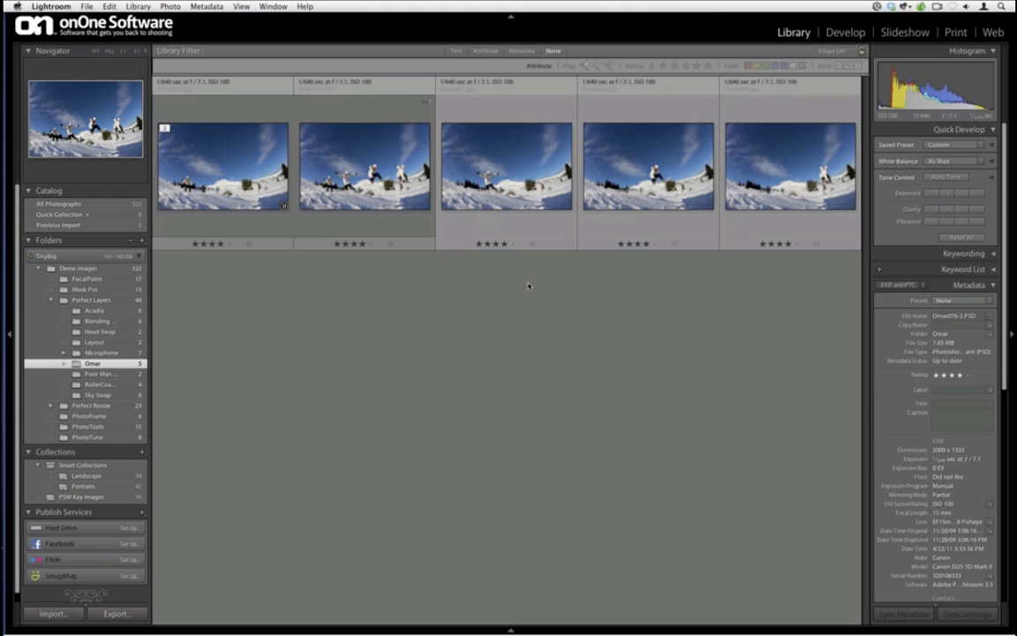
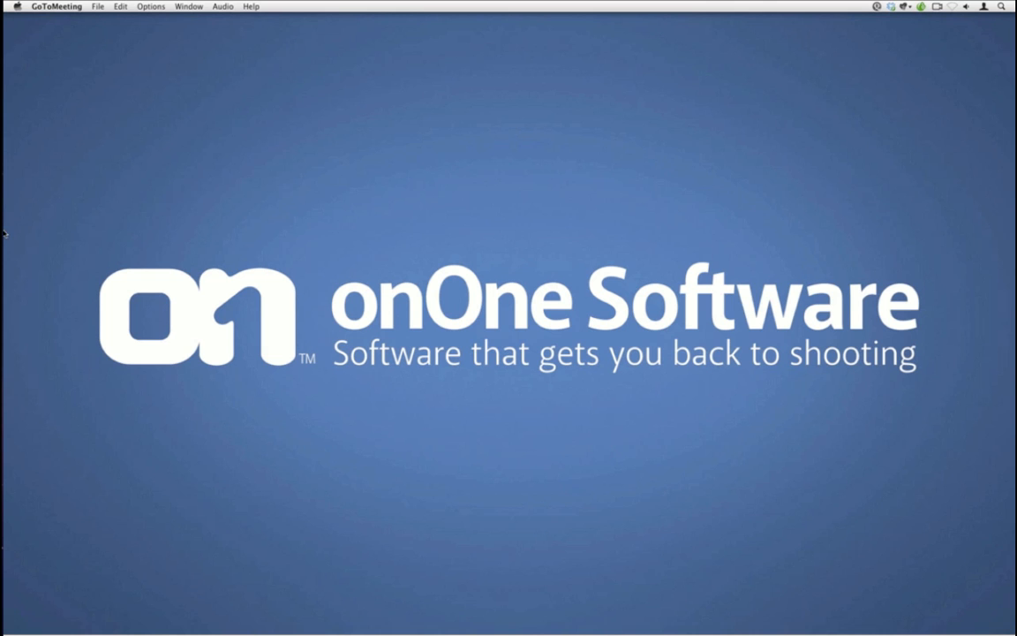
Step: Switch to the Keynote presentation, advance to the Some Finer Points slide, and hide the presentation
{"action": "mouse_move", "coordinate": [11, 248]}
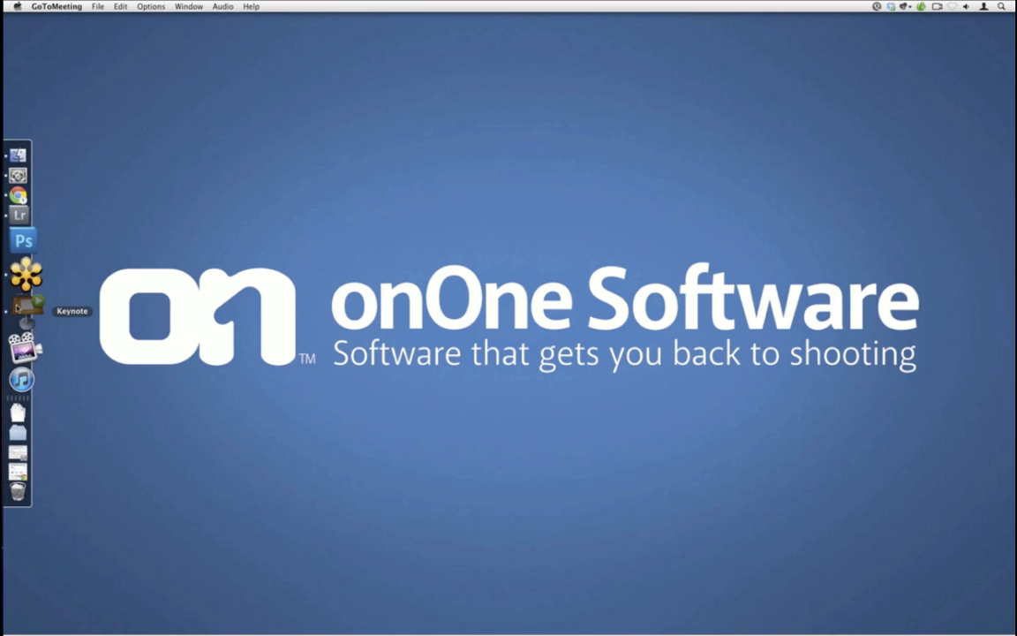
{"action": "left_click", "coordinate": [17, 308]}
{"action": "key", "text": "Right"}
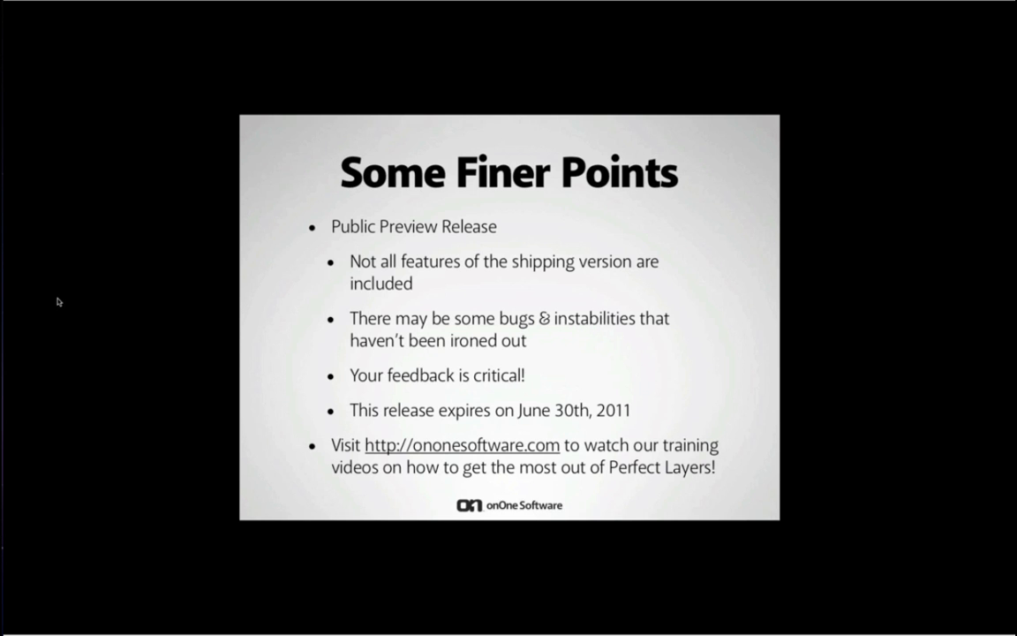
{"action": "key", "text": "h"}
Step: Switch to Lightroom, send the Omar076.PSD composite to the Perfect Layers plug-in, and dismiss the welcome window
{"action": "mouse_move", "coordinate": [4, 282]}
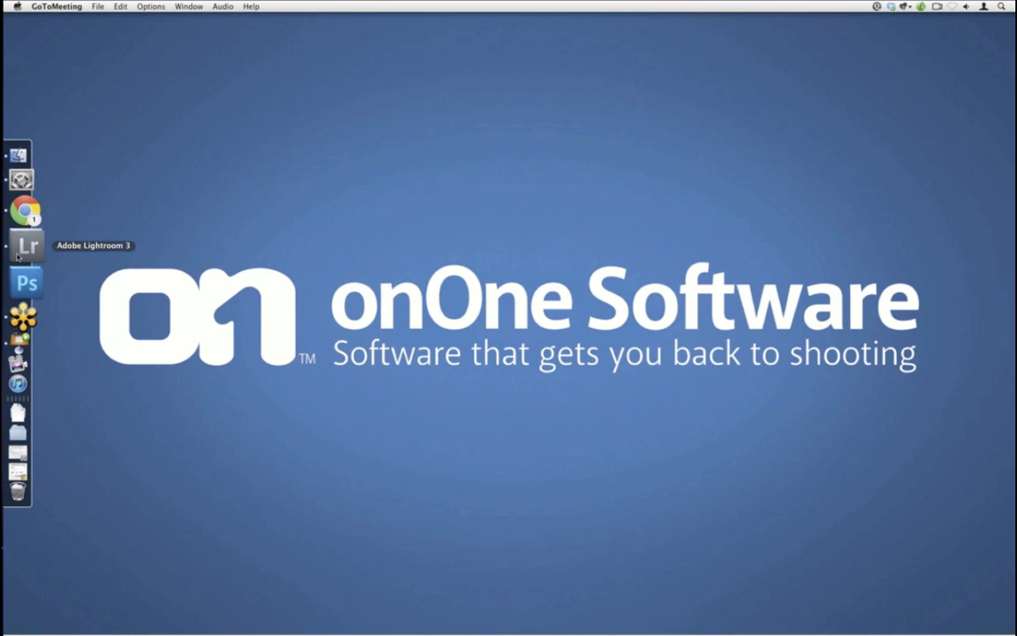
{"action": "left_click", "coordinate": [21, 248]}
{"action": "left_click", "coordinate": [380, 167]}
{"action": "right_click", "coordinate": [382, 168]}
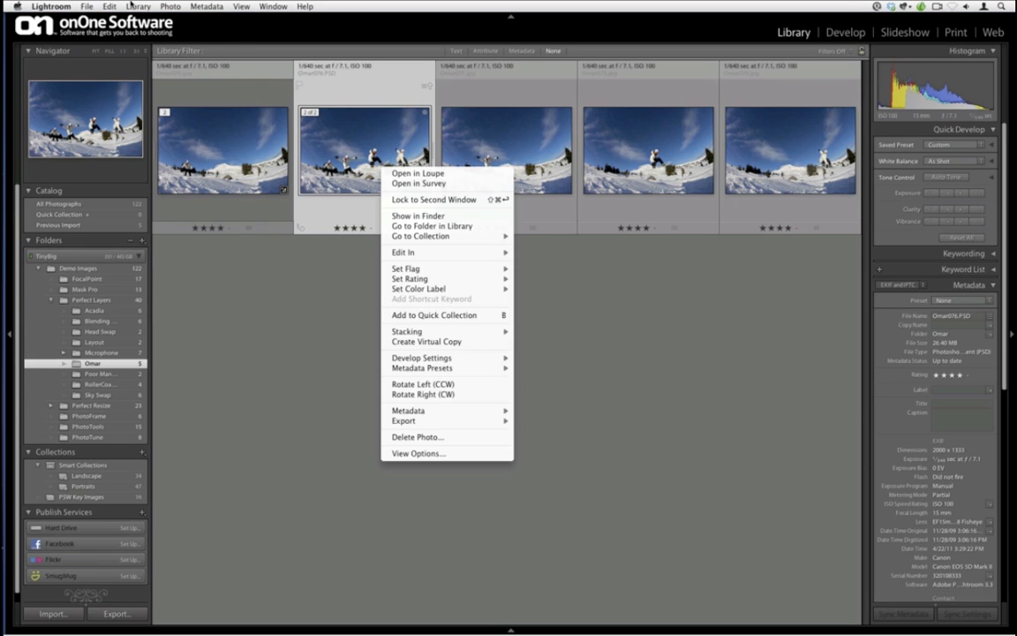
{"action": "left_click", "coordinate": [130, 4]}
{"action": "left_click", "coordinate": [87, 6]}
{"action": "mouse_move", "coordinate": [132, 181]}
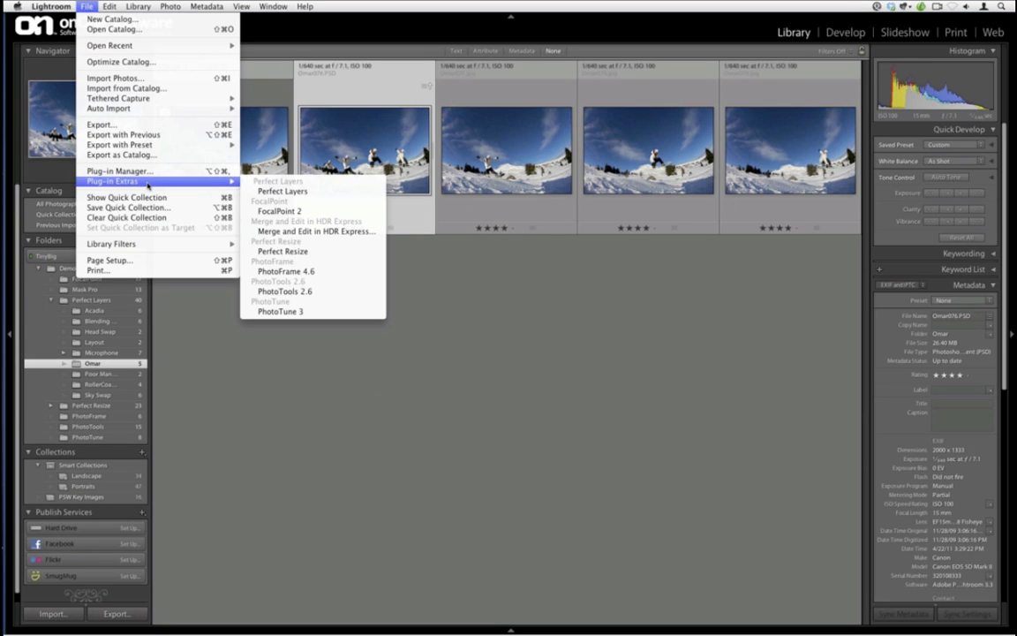
{"action": "left_click", "coordinate": [260, 189]}
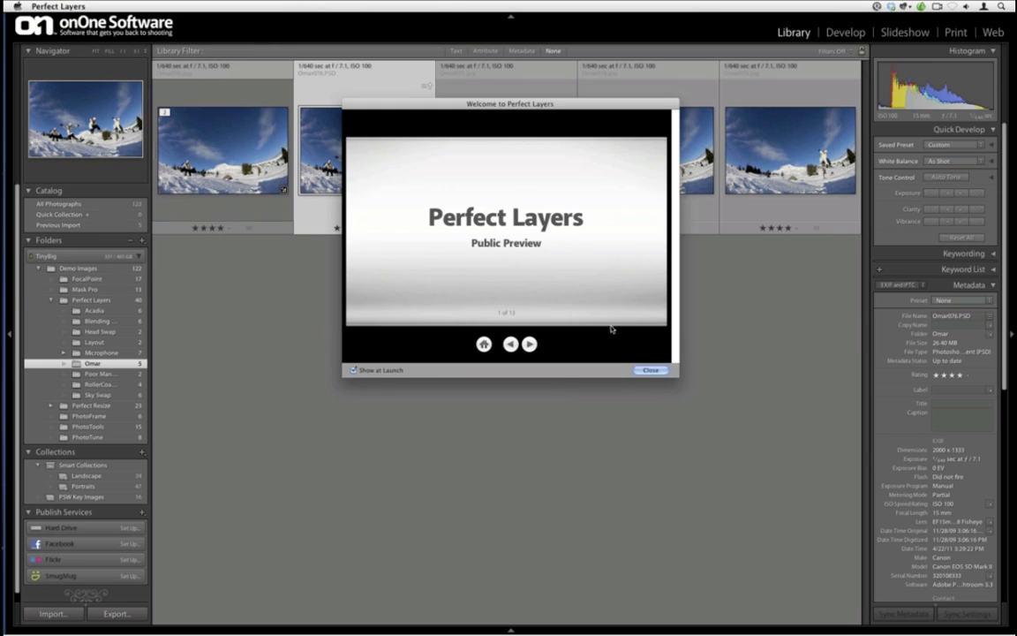
{"action": "left_click", "coordinate": [650, 370]}
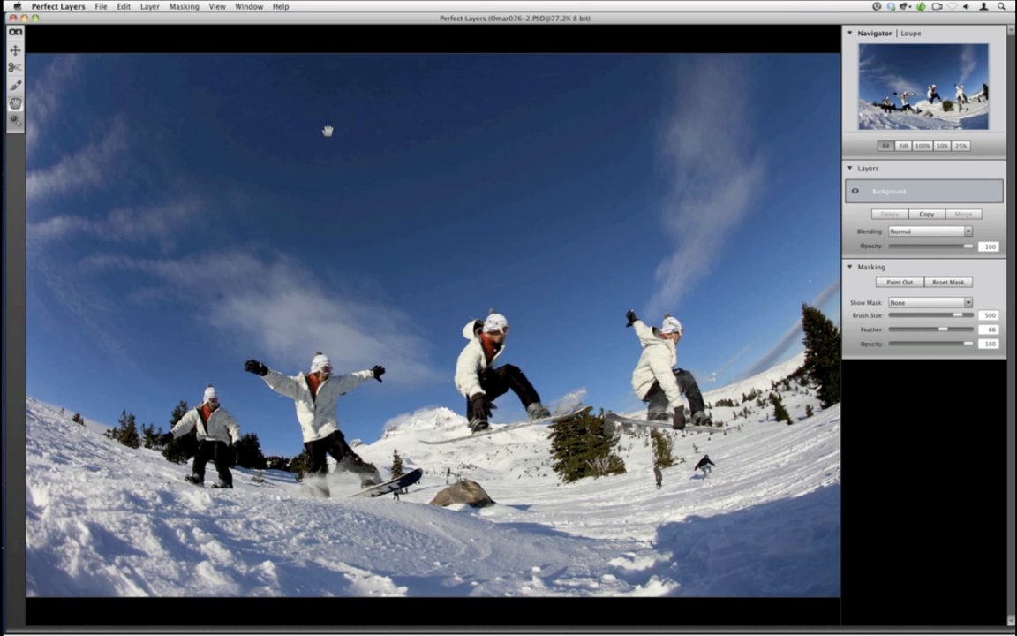
Step: Open the Perfect Layers feedback page in Chrome and start a feedback e-mail from its contact link
{"action": "left_click", "coordinate": [281, 6]}
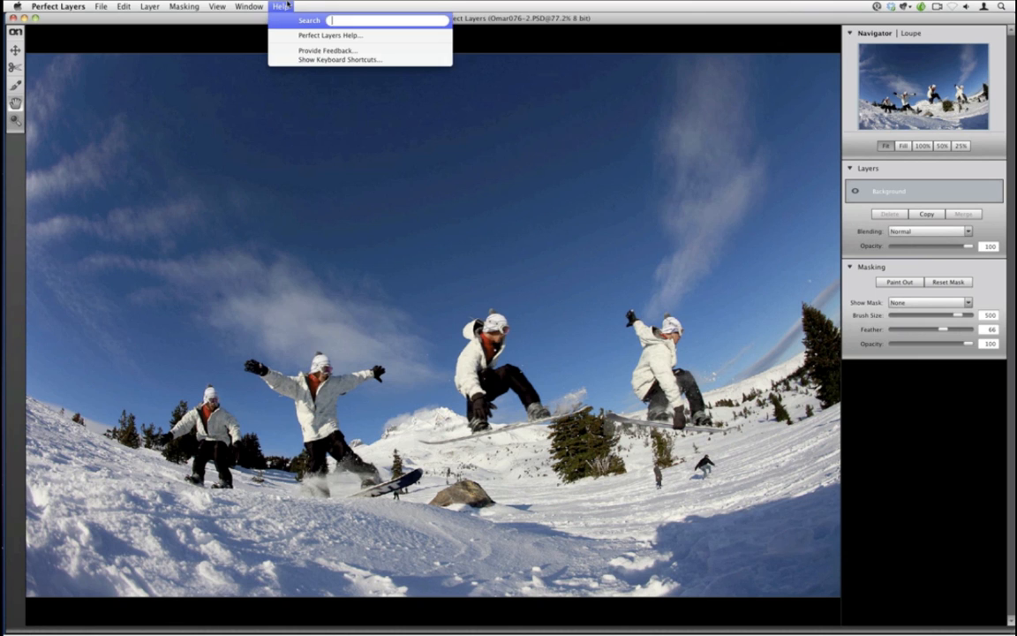
{"action": "left_click", "coordinate": [376, 51]}
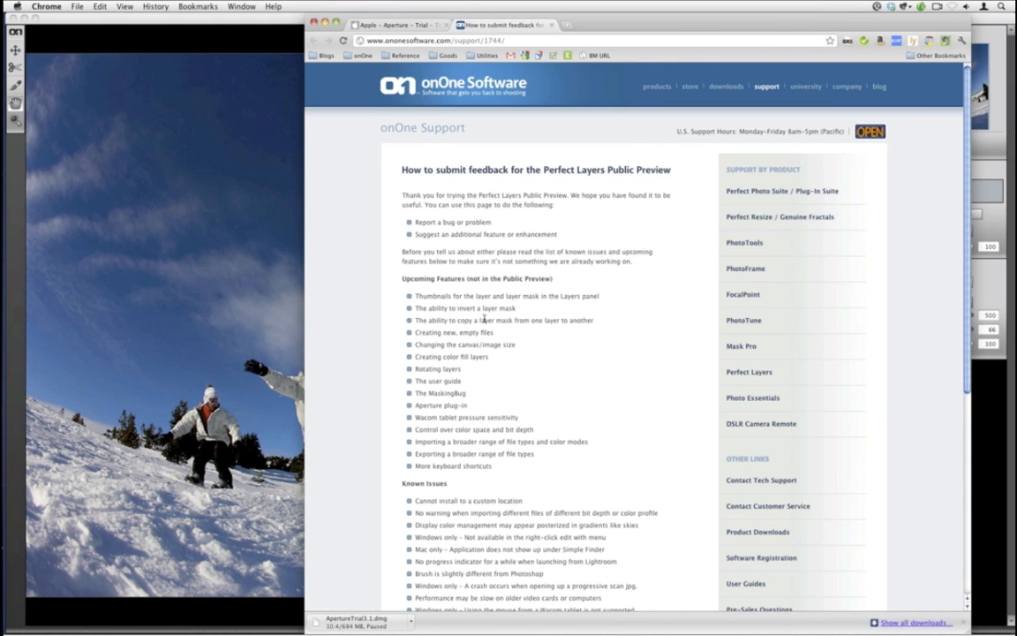
{"action": "scroll", "coordinate": [484, 321], "scroll_direction": "down", "scroll_amount": 8}
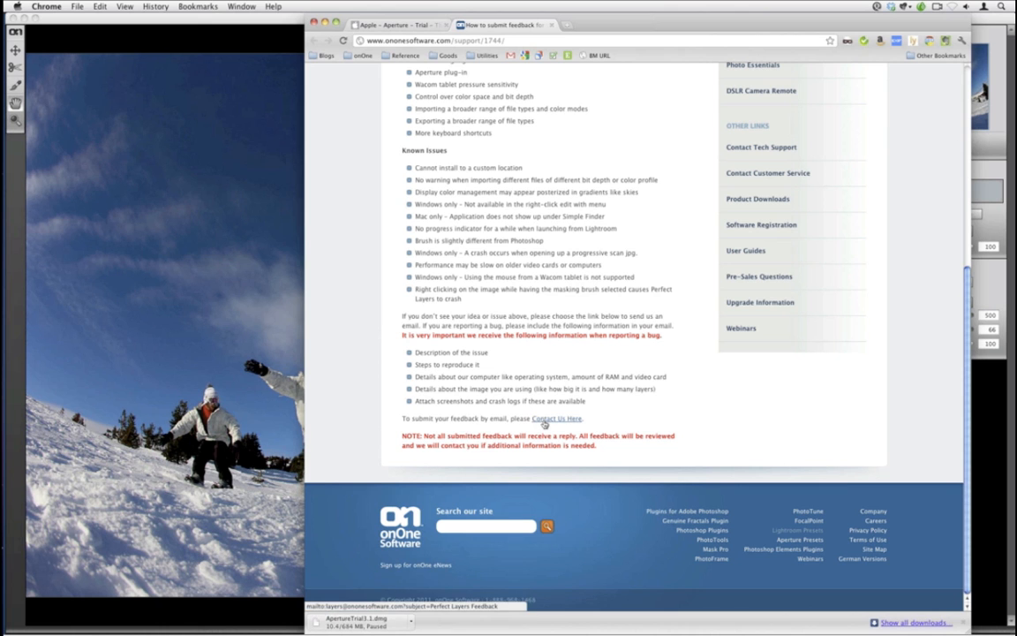
{"action": "left_click", "coordinate": [541, 419]}
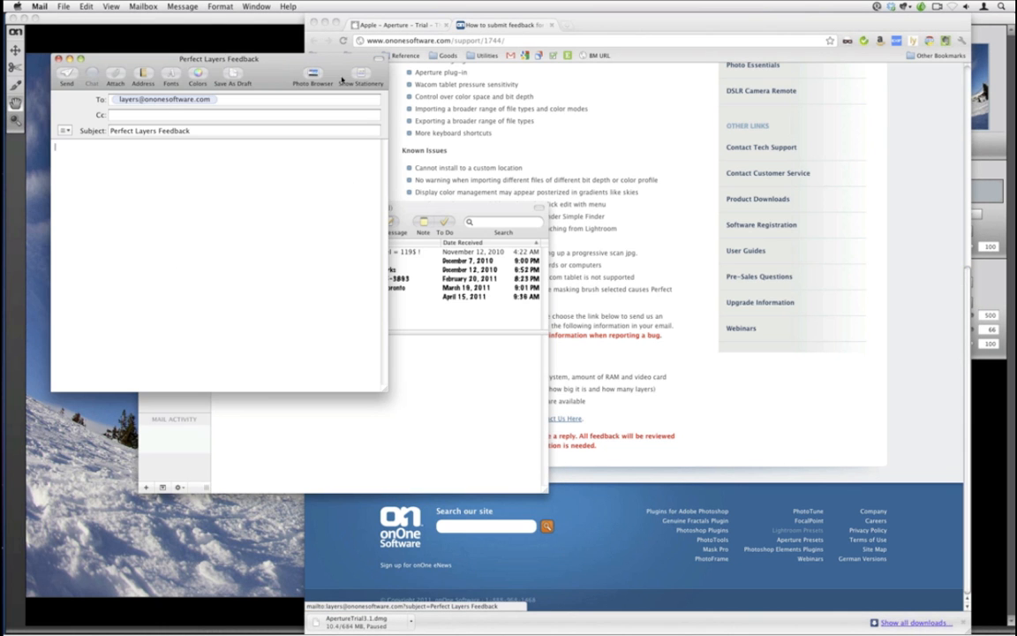
Step: Look at the feedback command in Perfect Layers again, and quit Perfect Layers
{"action": "left_click", "coordinate": [279, 6]}
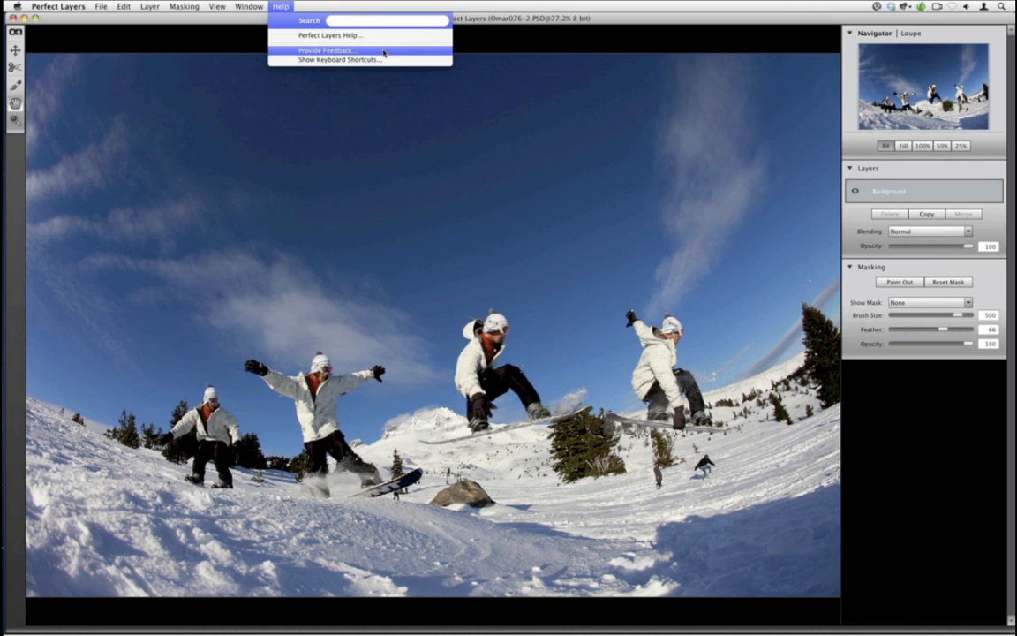
{"action": "left_click", "coordinate": [502, 45]}
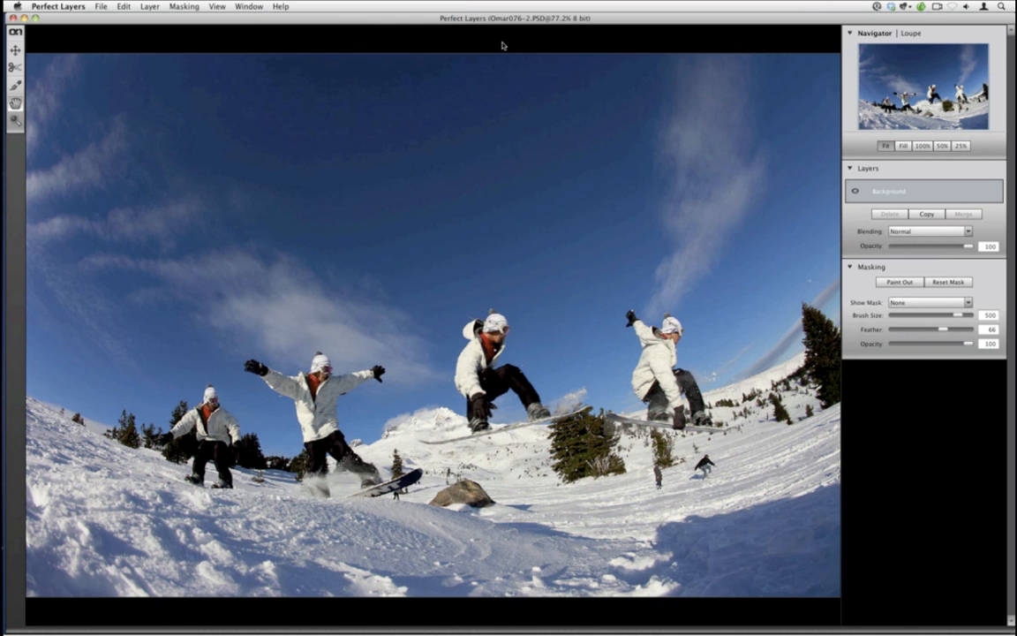
{"action": "key", "text": "super+q"}
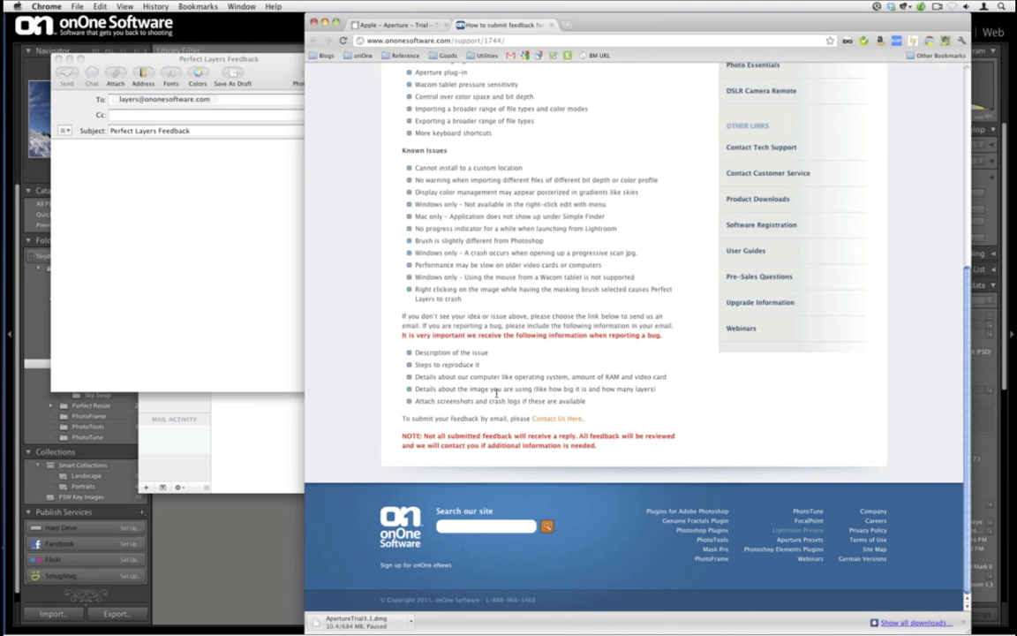
Step: Review the upcoming features and known issues on the feedback page, and bring the feedback e-mail draft forward
{"action": "scroll", "coordinate": [497, 393], "scroll_direction": "up", "scroll_amount": 5}
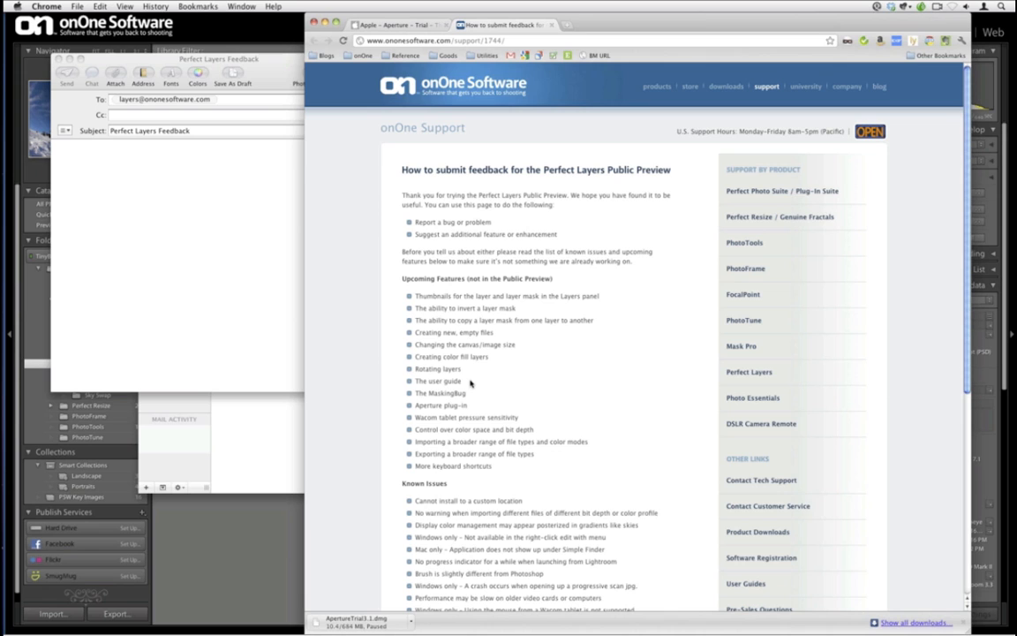
{"action": "scroll", "coordinate": [545, 216], "scroll_direction": "down", "scroll_amount": 5}
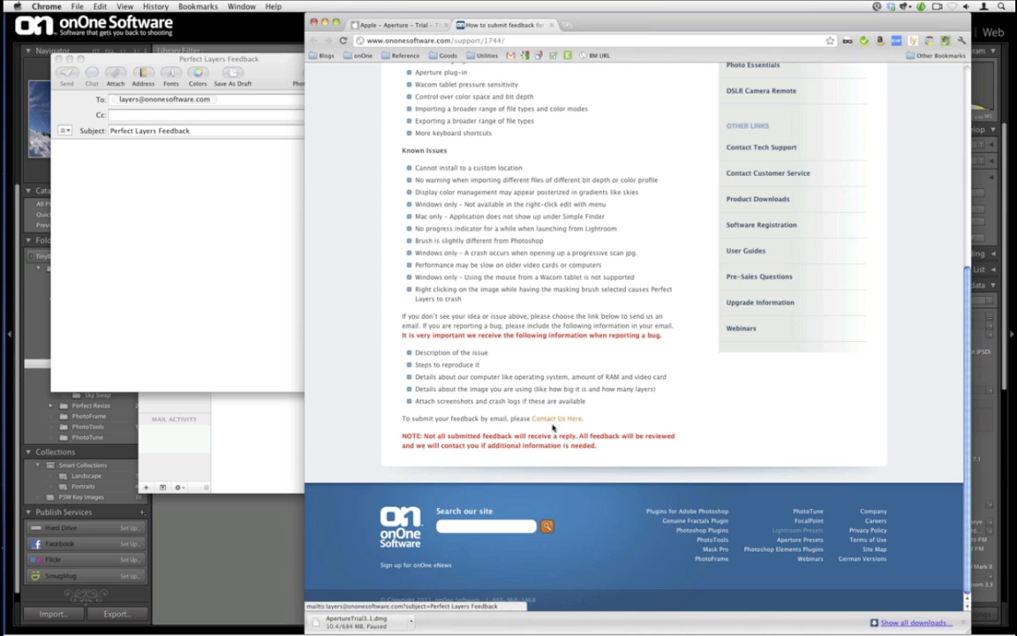
{"action": "left_click", "coordinate": [172, 254]}
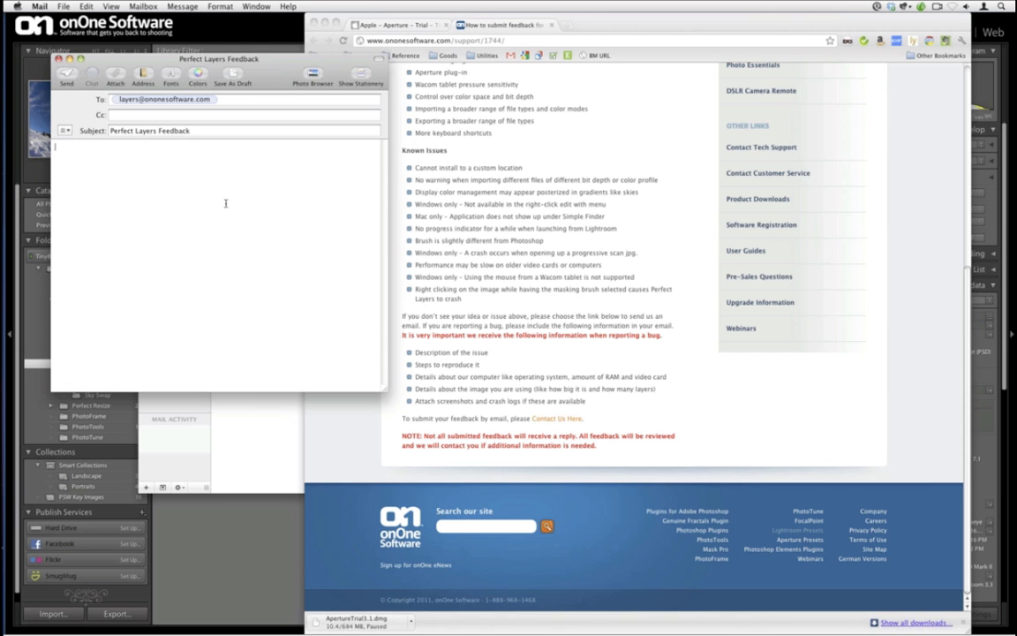
Step: Hide Mail and Lightroom, and switch to Keynote to advance to the Download Perfect Layers NOW! slide
{"action": "key", "text": "super+h"}
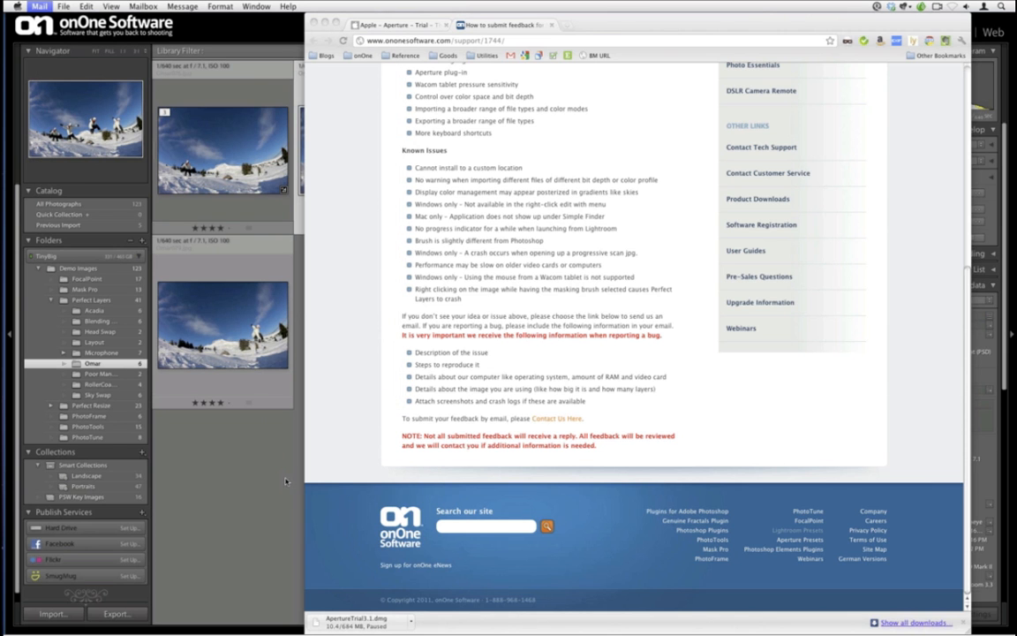
{"action": "key", "text": "super+h"}
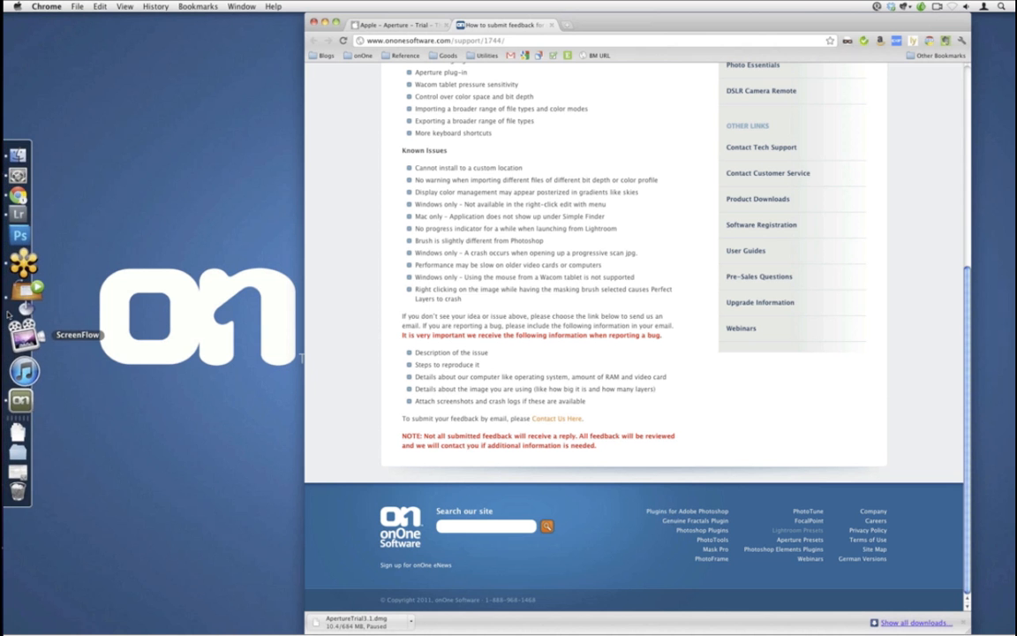
{"action": "left_click", "coordinate": [9, 310]}
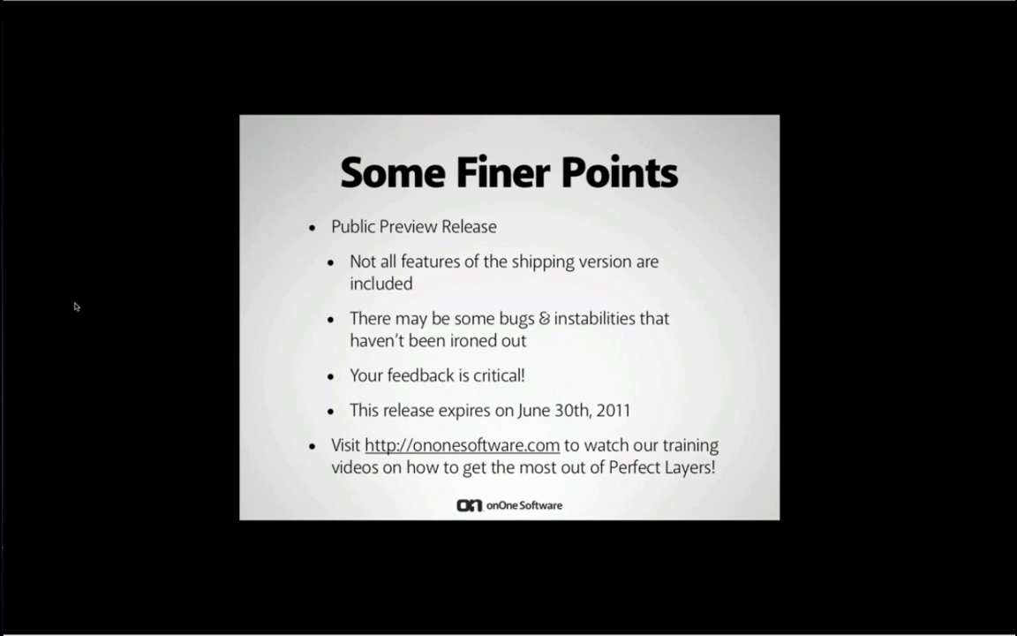
{"action": "key", "text": "Right"}
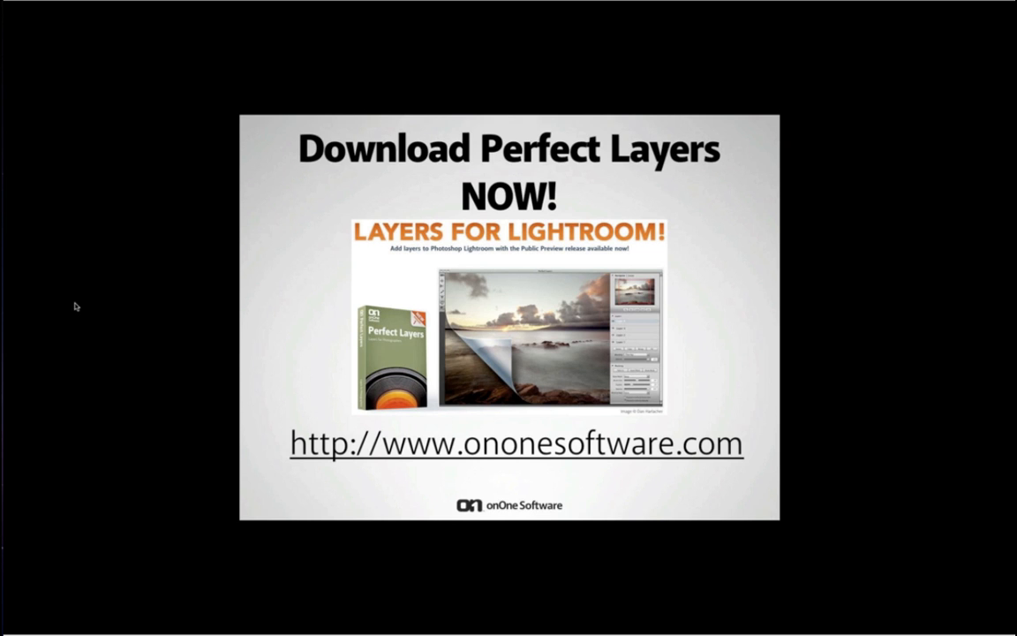